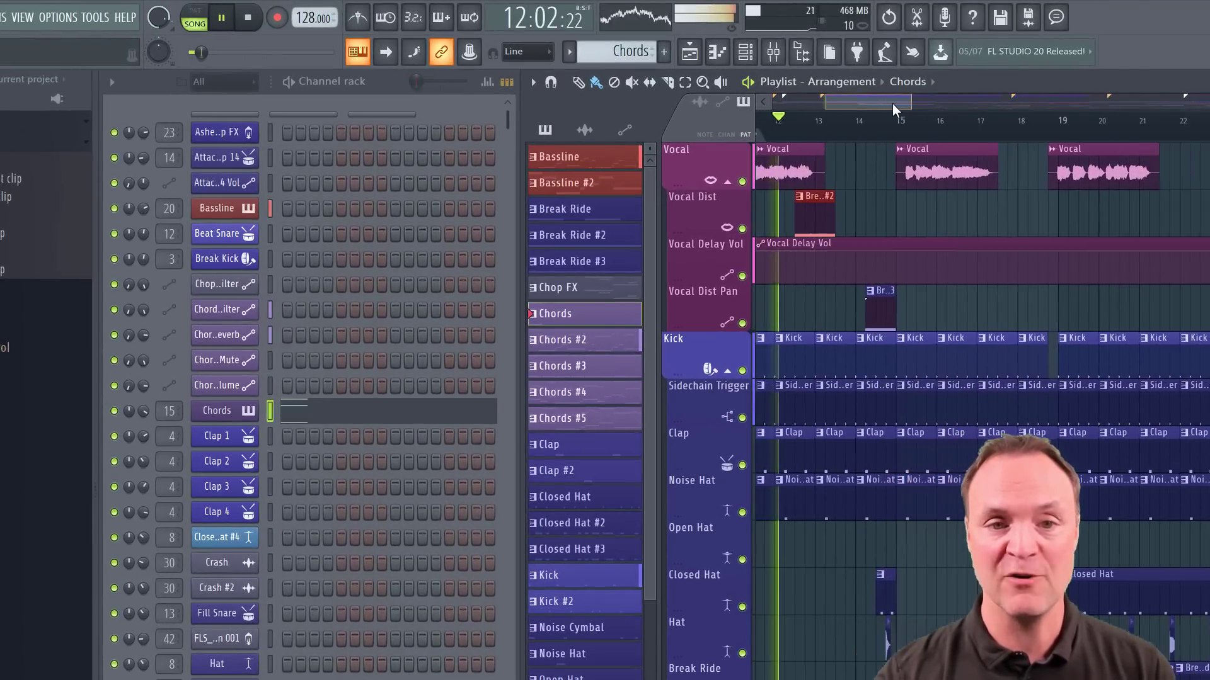
Drag a Break Ride clip onto the Vocal Dist Pan lane around bar 11, near the Verse.
scroll(894, 103, "right", 6)
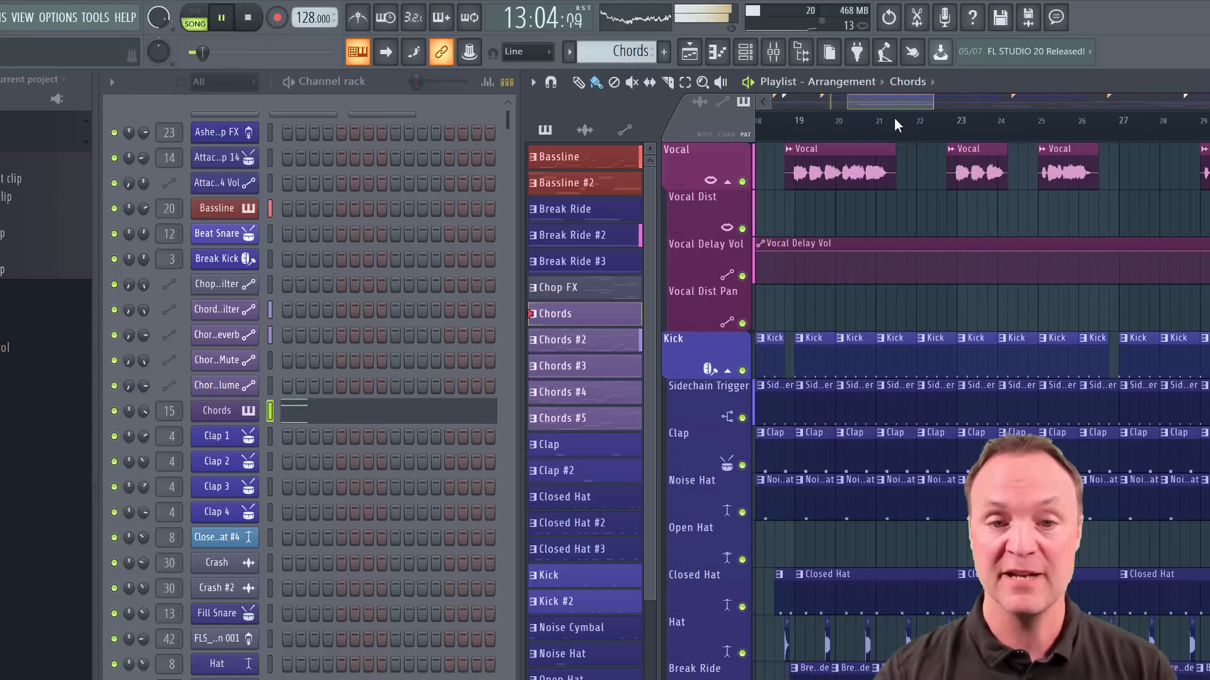
scroll(876, 122, "left", 9)
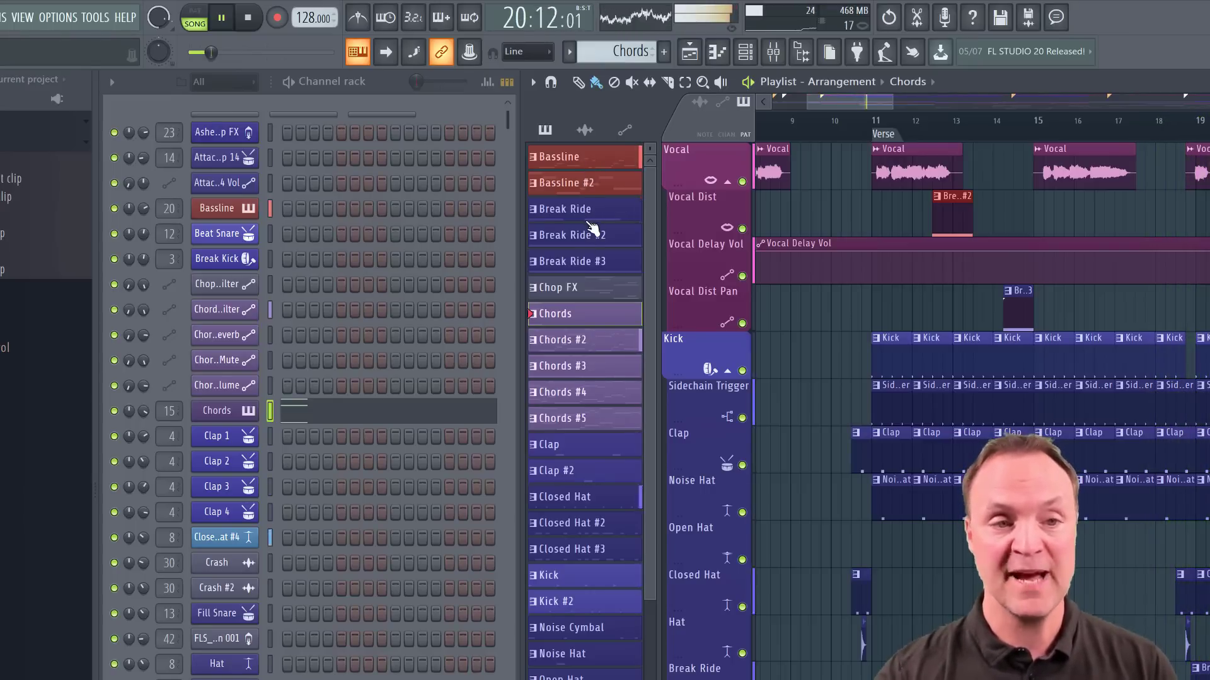
left_click_drag(567, 215, 863, 298)
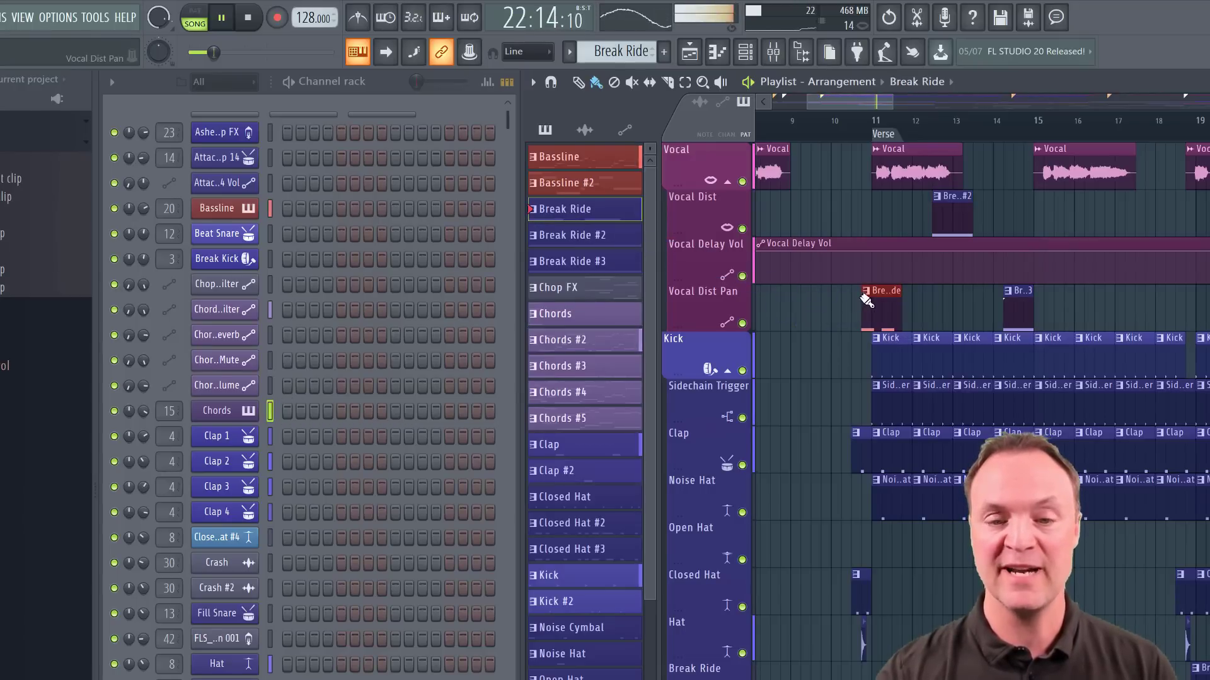
Switch the current pattern to Chords and stop playback.
left_click(570, 54)
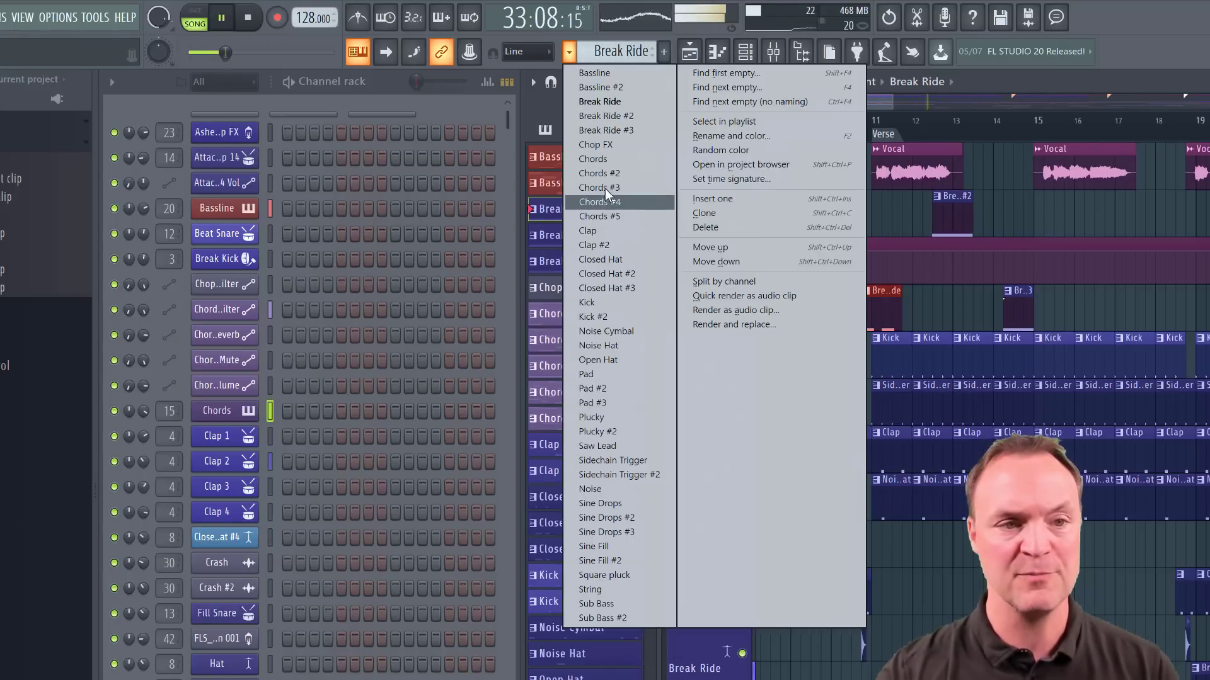
left_click(599, 160)
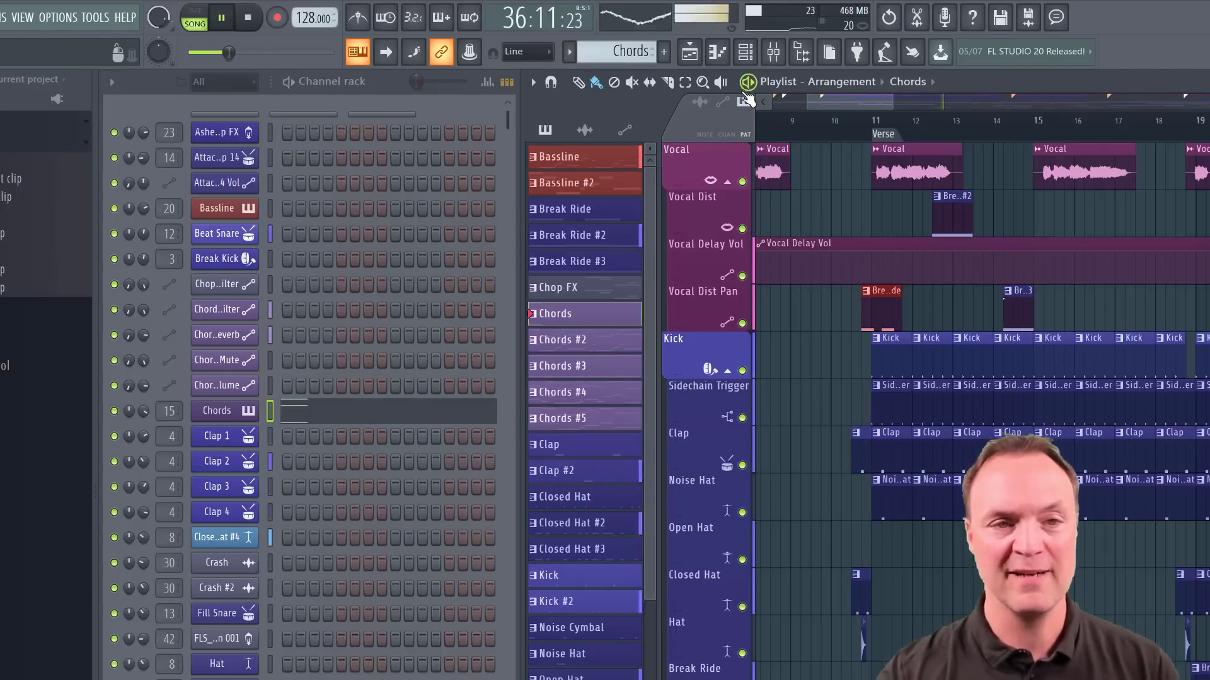
key("space")
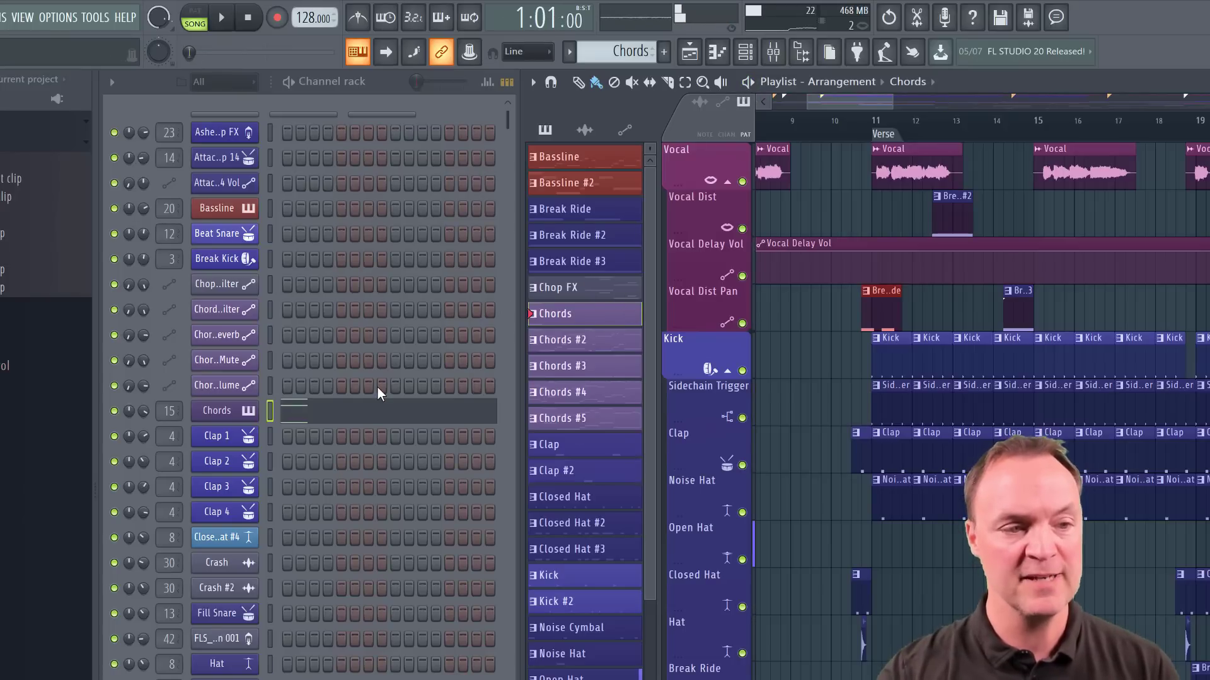
Play the Chords pattern alone in the piano roll, then stop and close it.
left_click(388, 420)
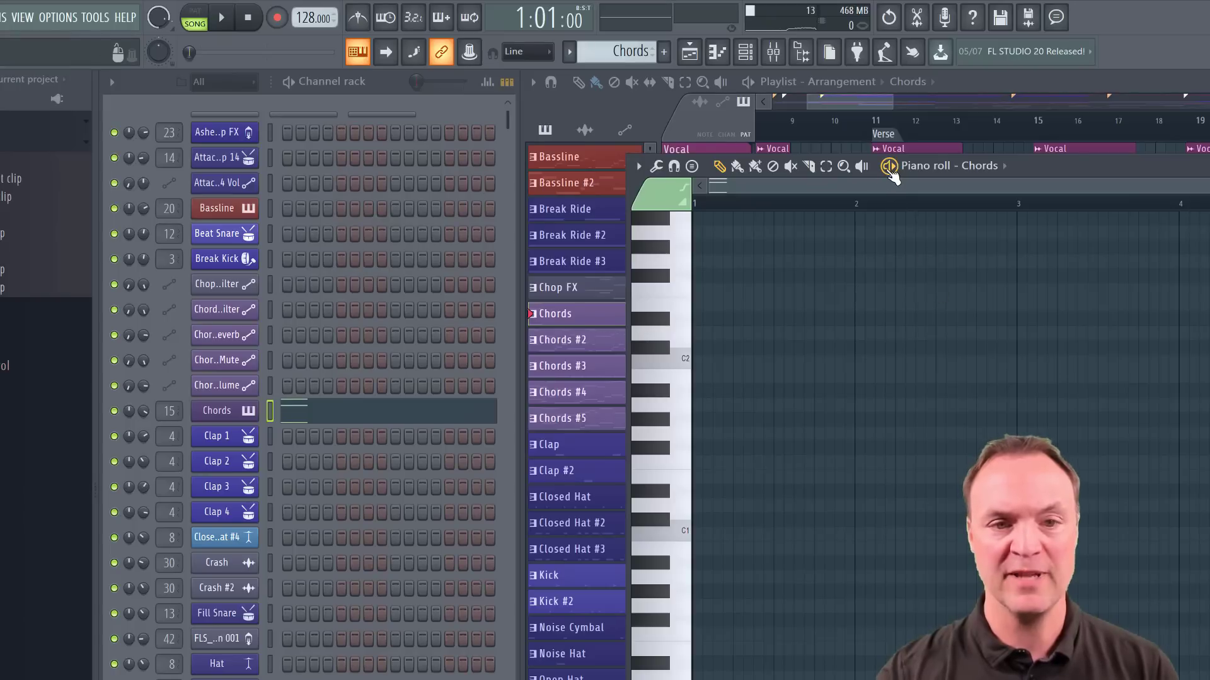
key("space")
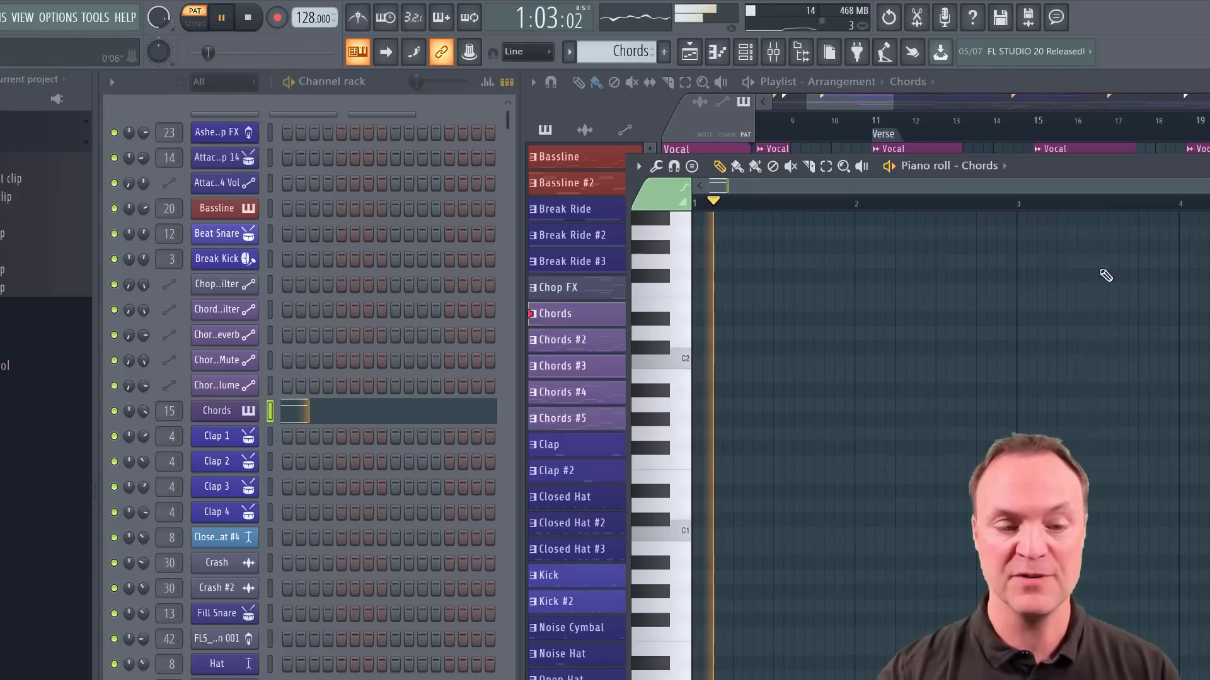
key("space")
key("Escape")
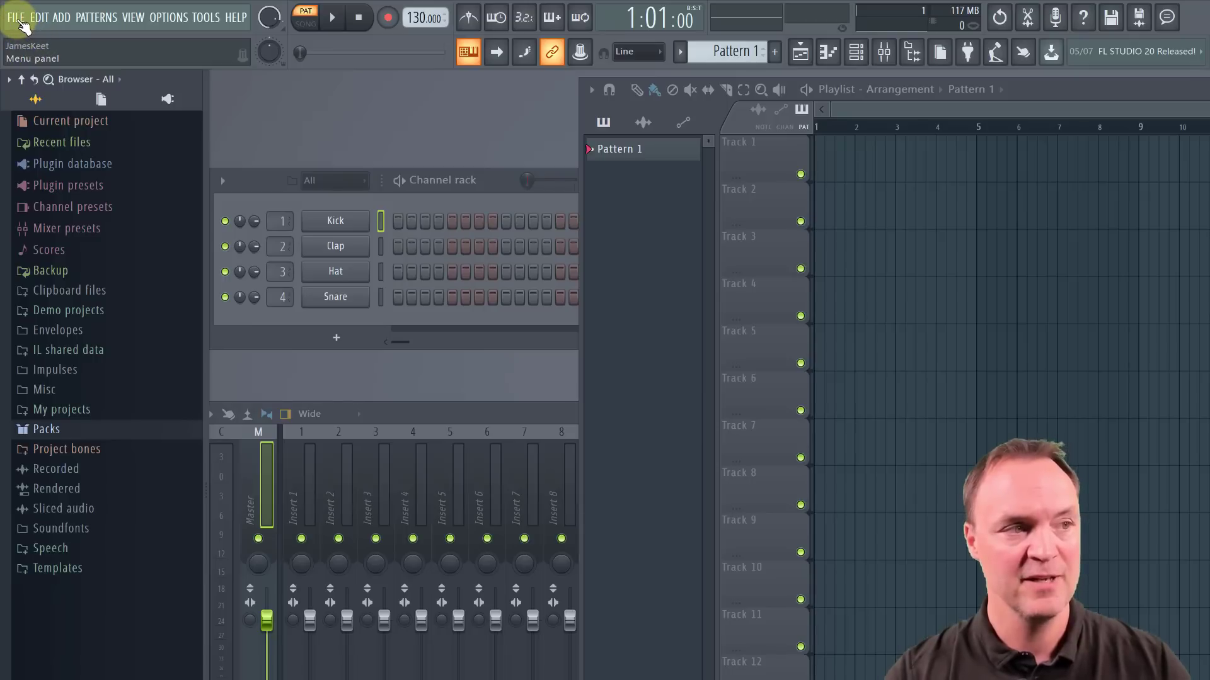
Start a new project from the Minimal Basic template and reposition the Playlist window.
left_click(20, 22)
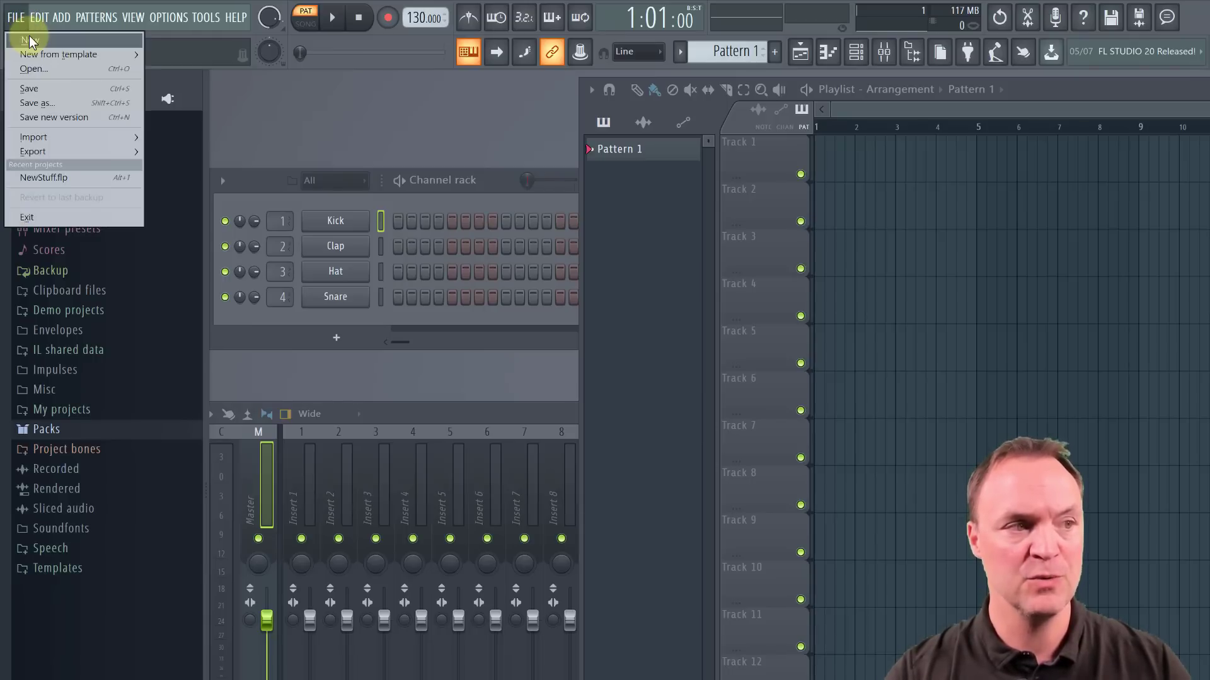
mouse_move(44, 58)
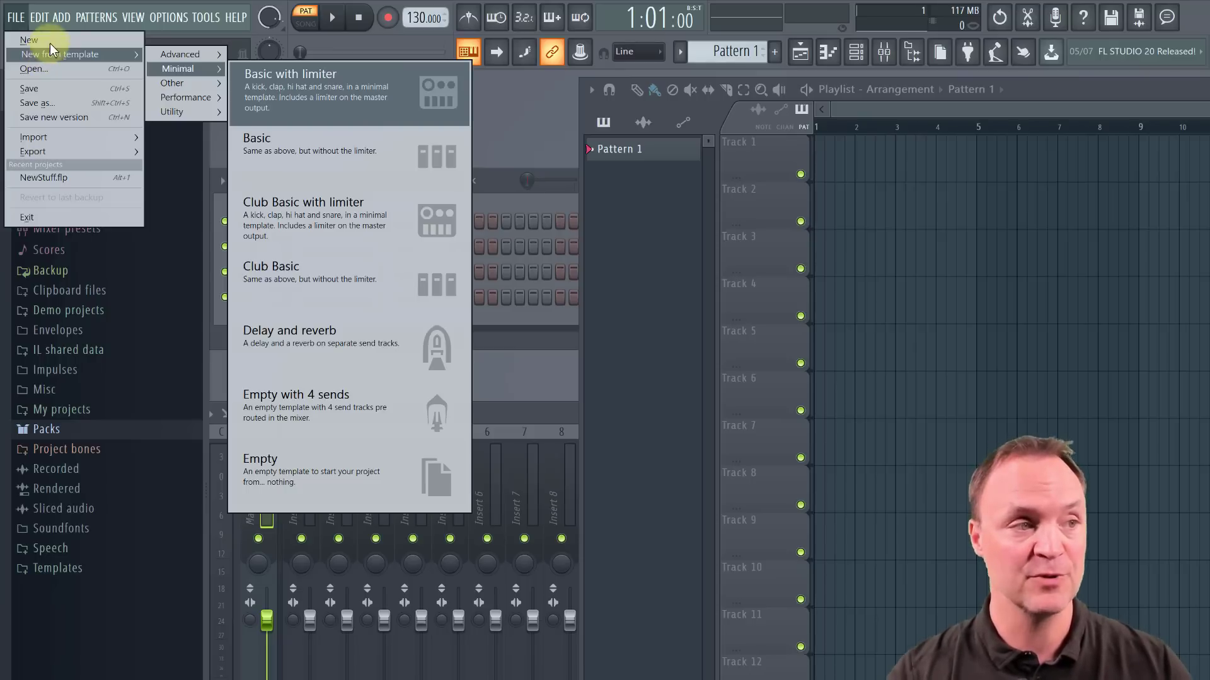
left_click(40, 40)
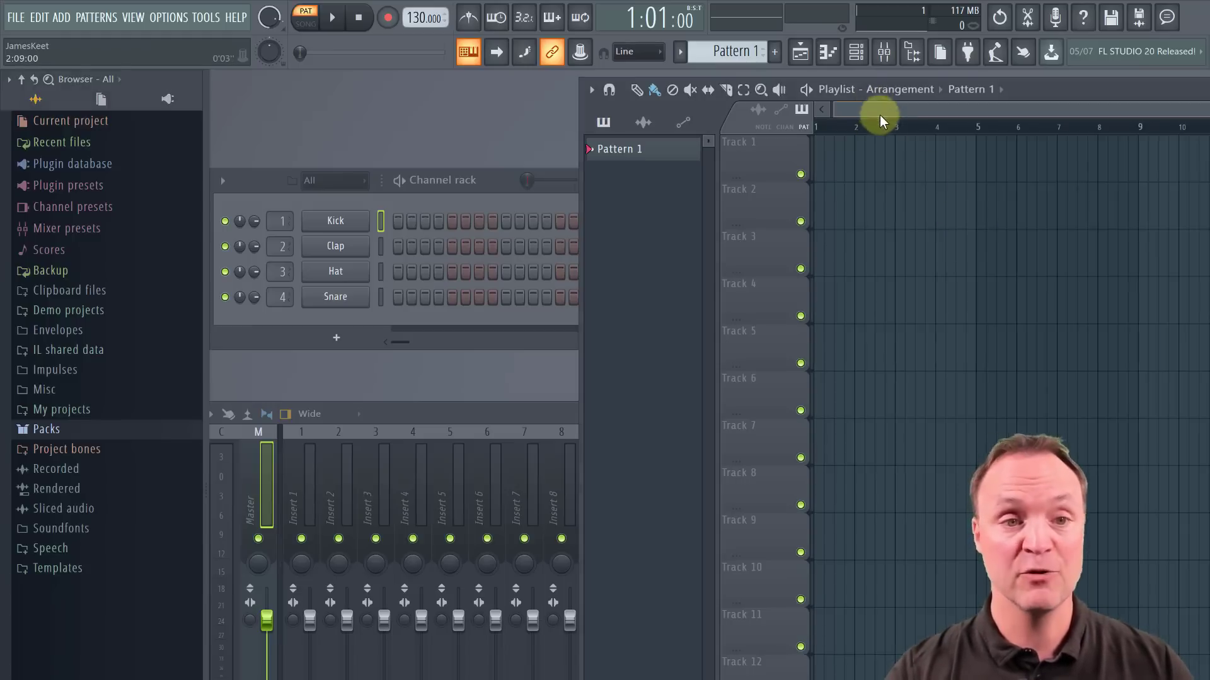
mouse_move(743, 126)
left_mouse_down()
mouse_move(762, 217)
mouse_move(570, 184)
mouse_move(869, 140)
mouse_move(751, 162)
mouse_move(720, 126)
left_mouse_up()
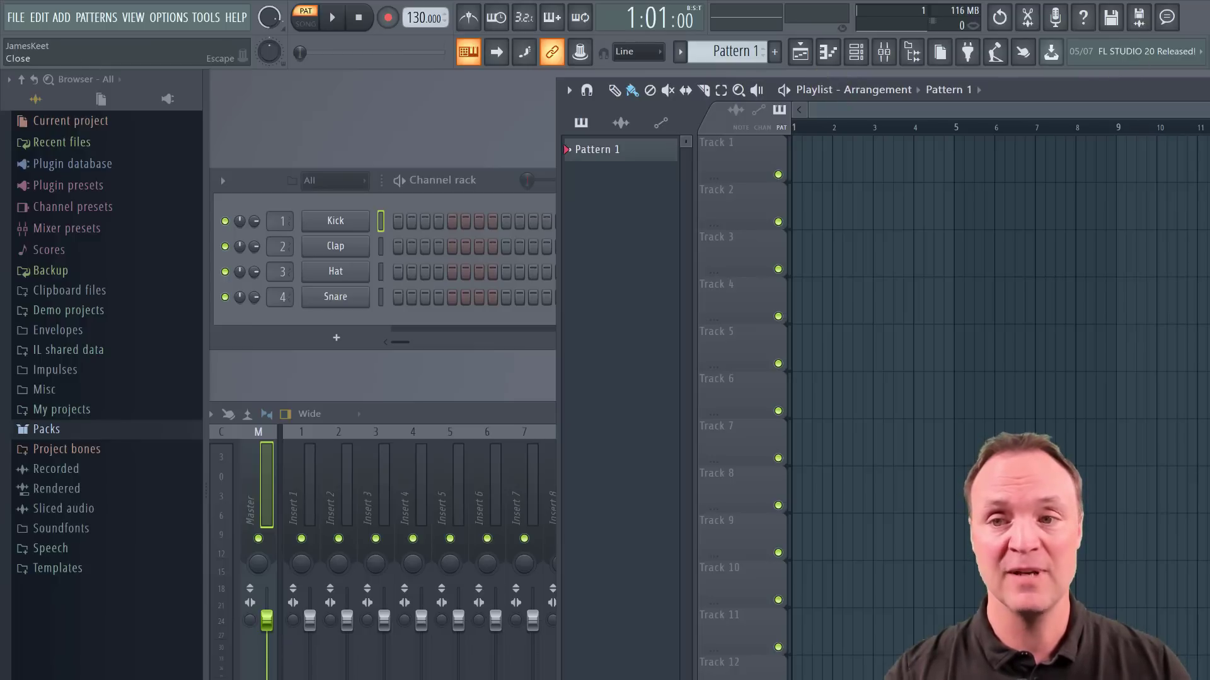
key("Escape")
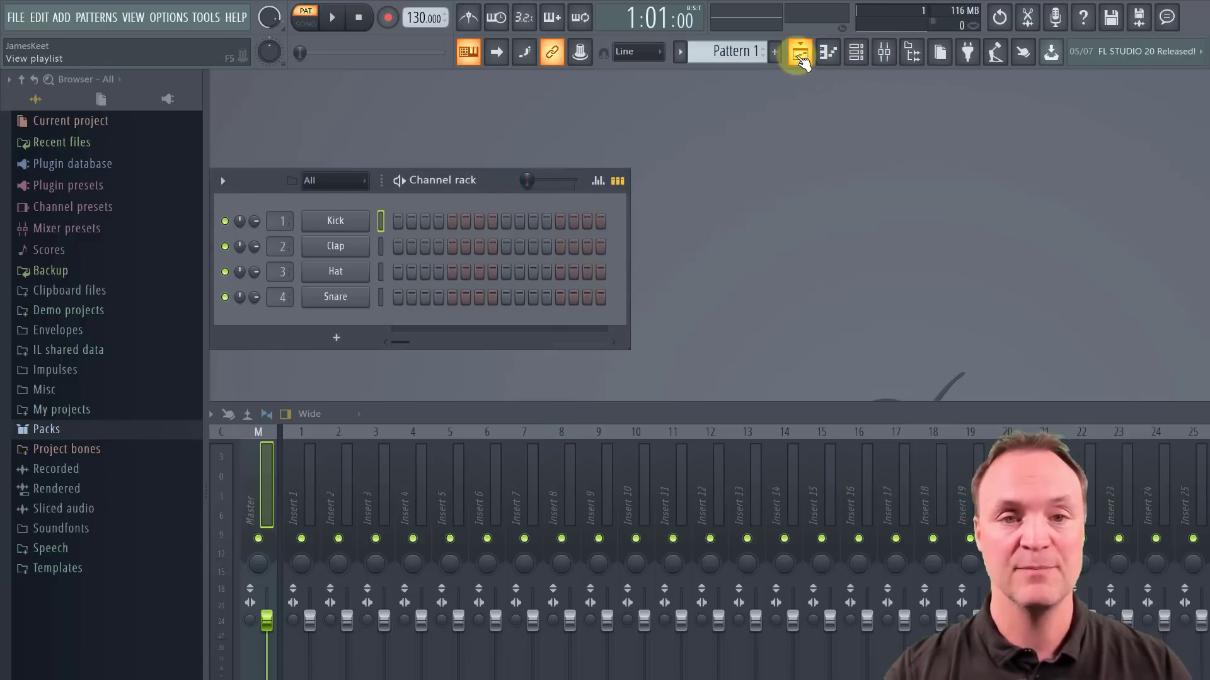
left_click(800, 55)
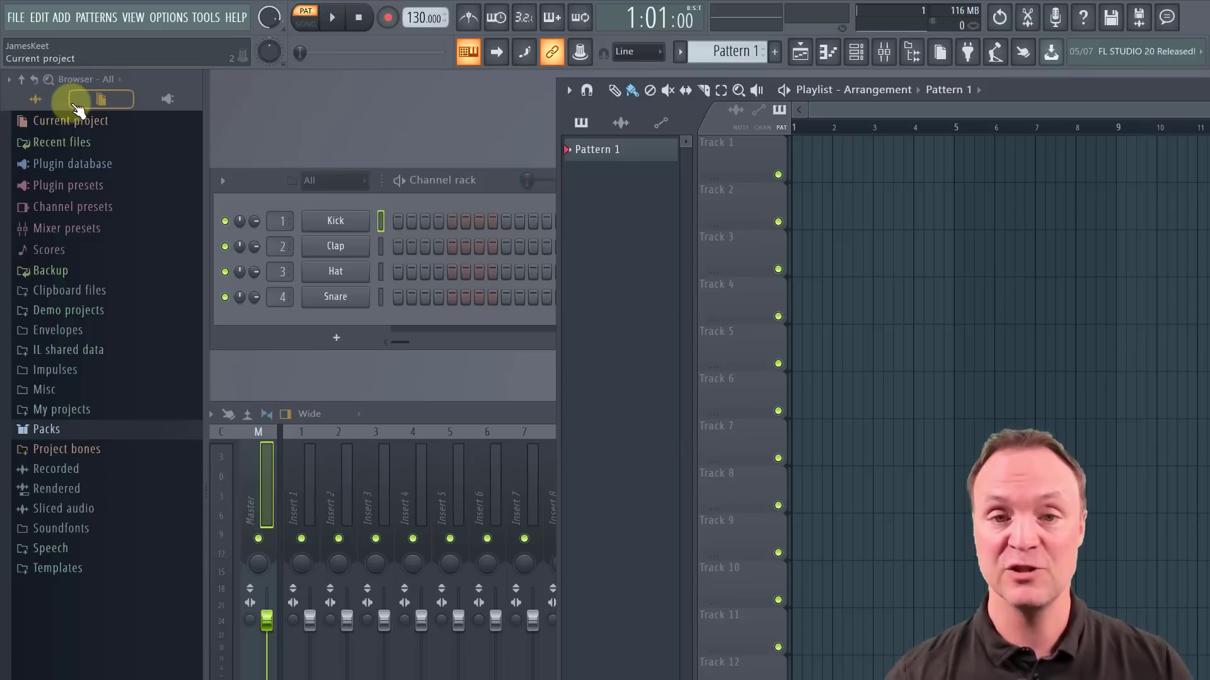
Toggle the browser between All and Current project views, ending on All.
left_click(51, 103)
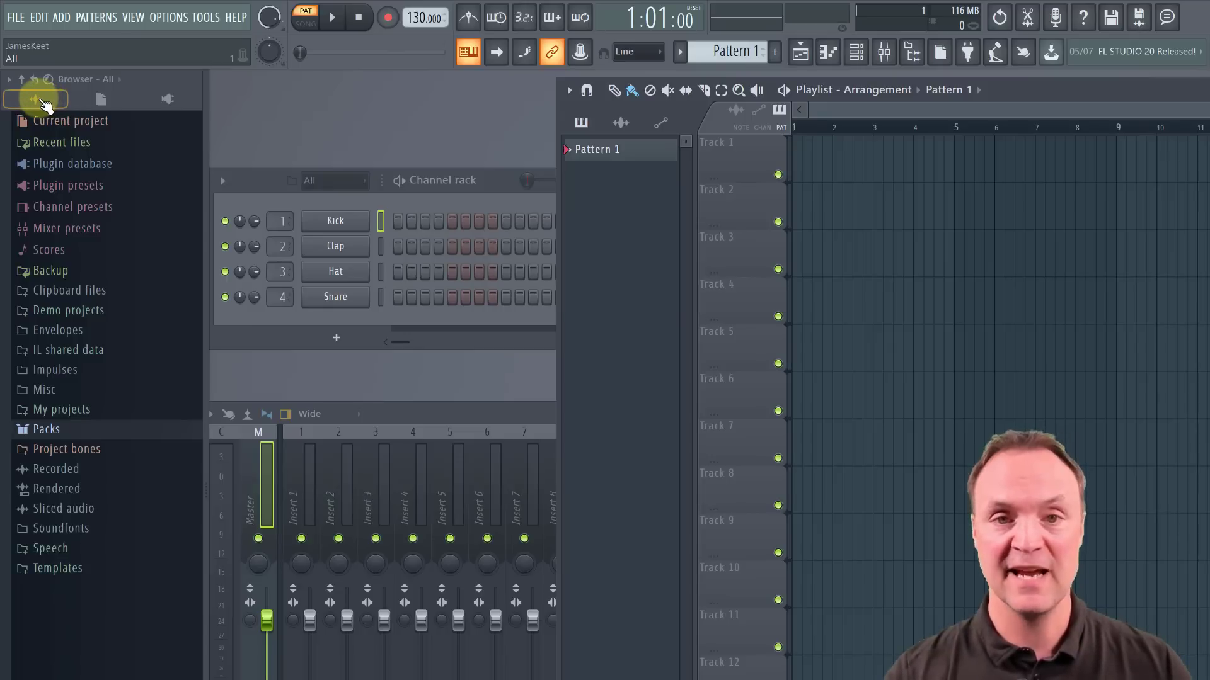
left_click(100, 101)
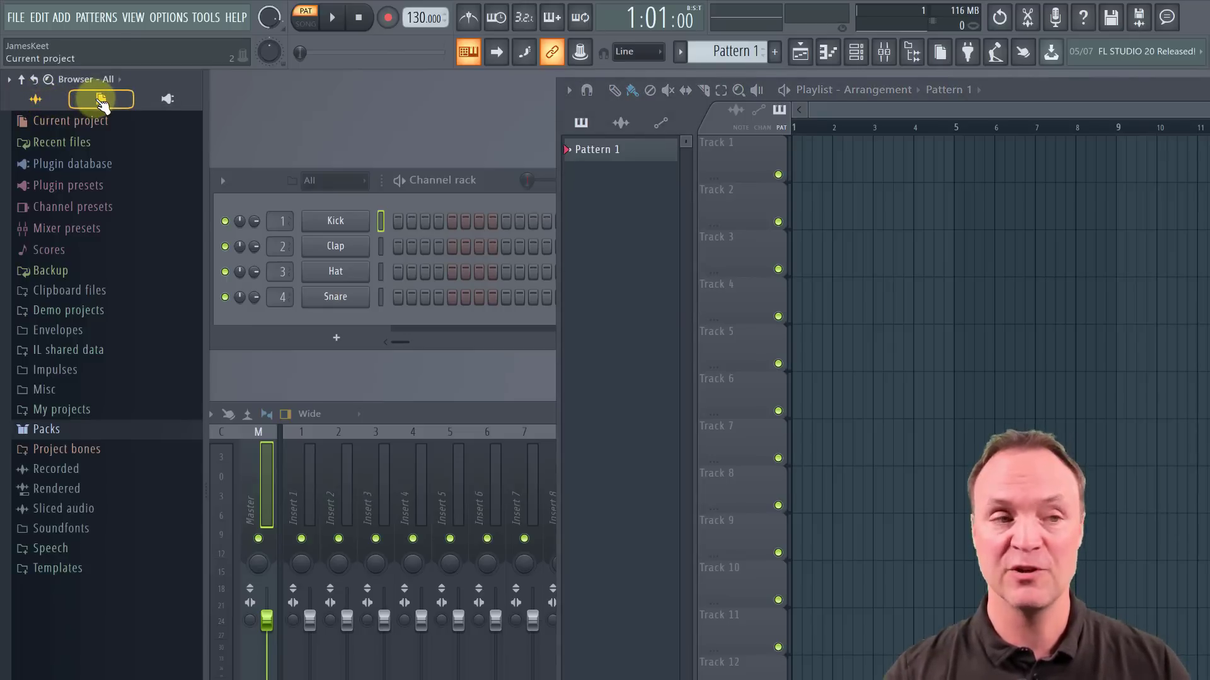
left_click(101, 101)
left_click(52, 102)
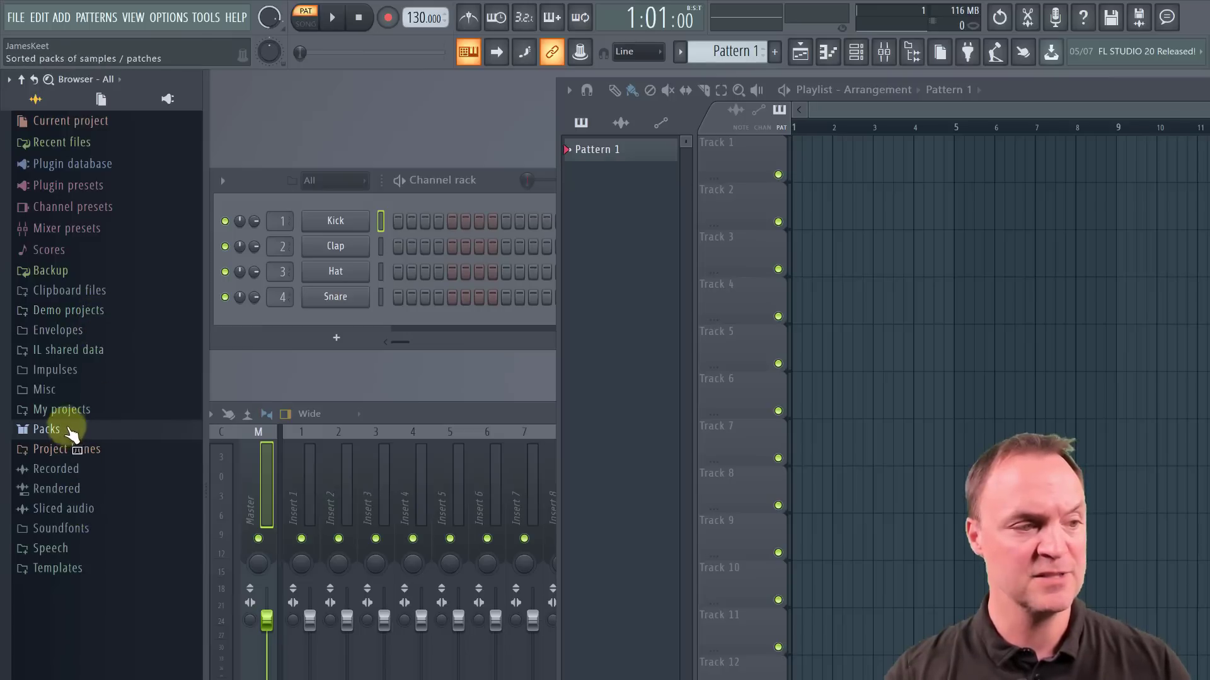
Expand Packs > Vocals and preview the first Ahh vocal sample.
left_click(60, 428)
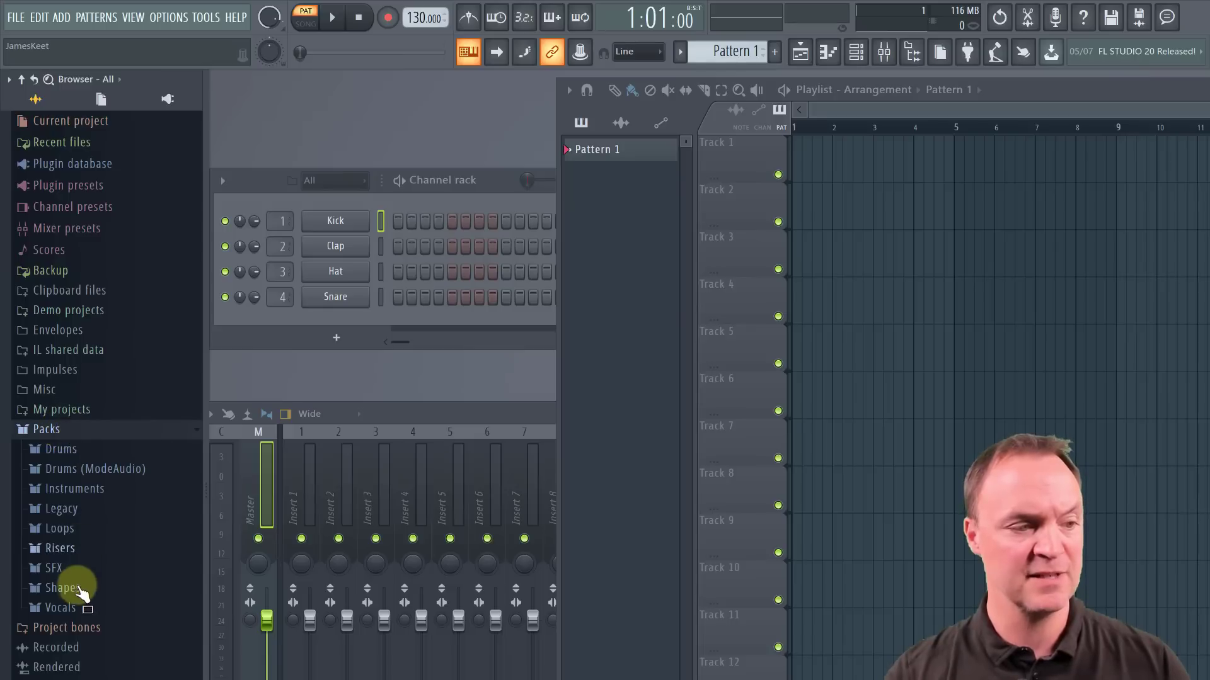
left_click(74, 607)
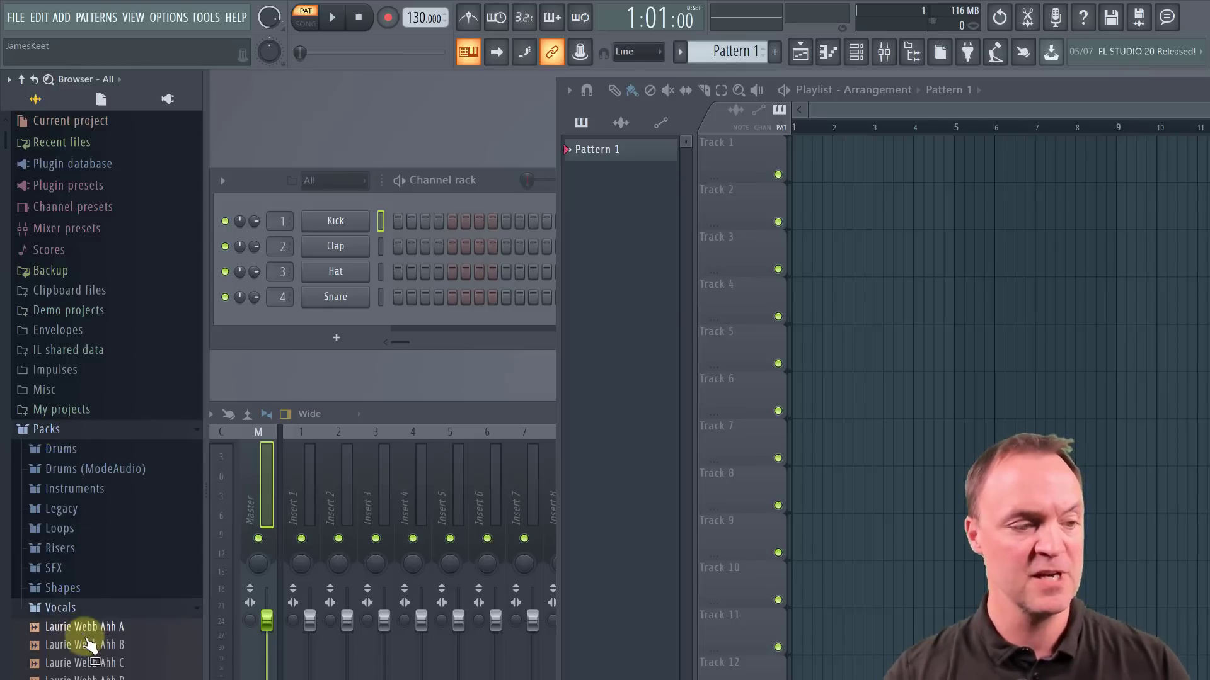
left_click_drag(87, 630, 258, 491)
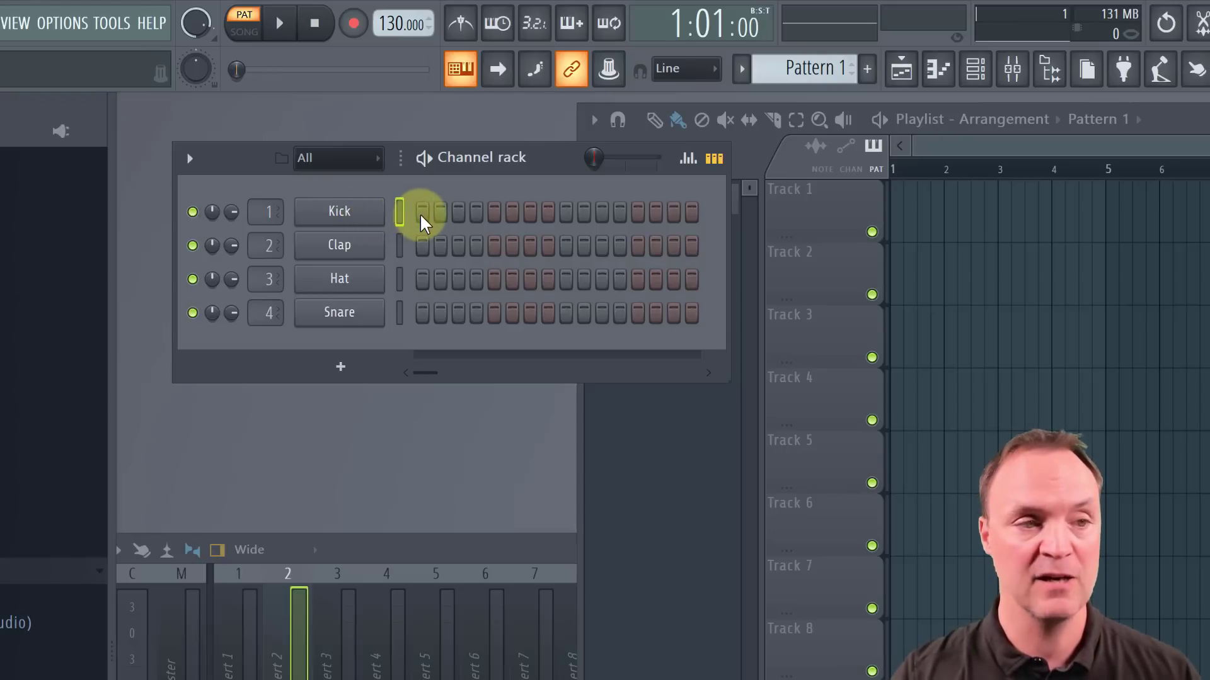
Add Kick hits on steps 2, 6 and 9, auditioning the beat as you go.
left_click(440, 214)
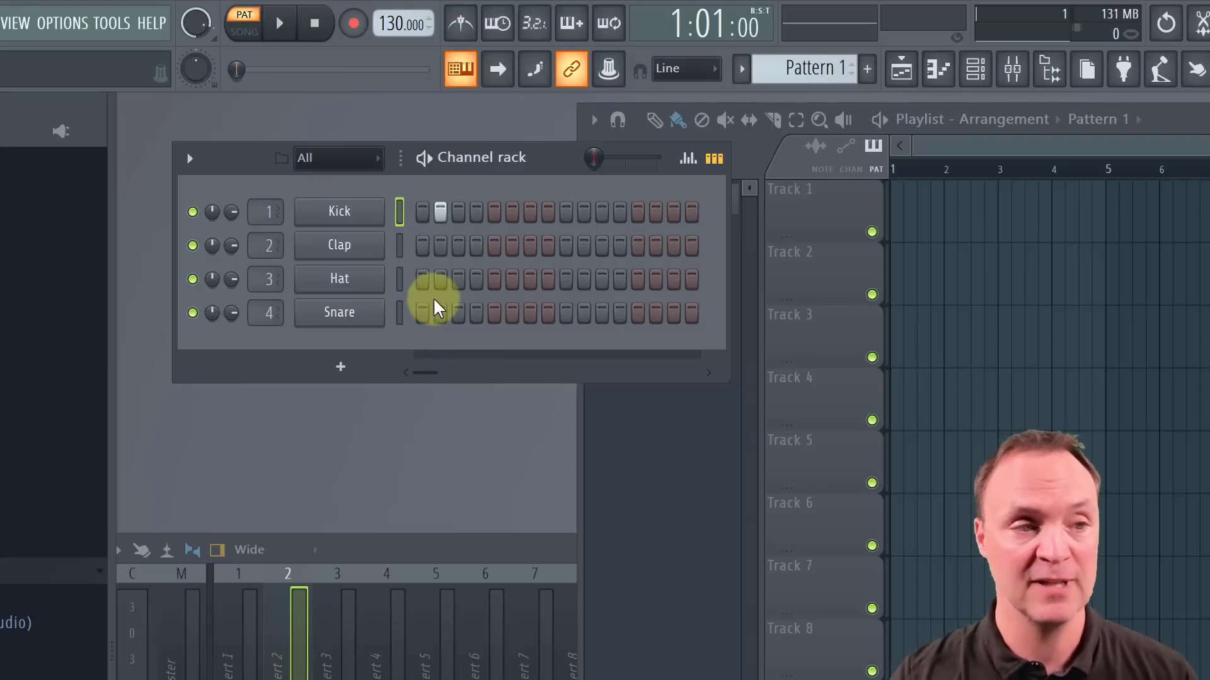
key("space")
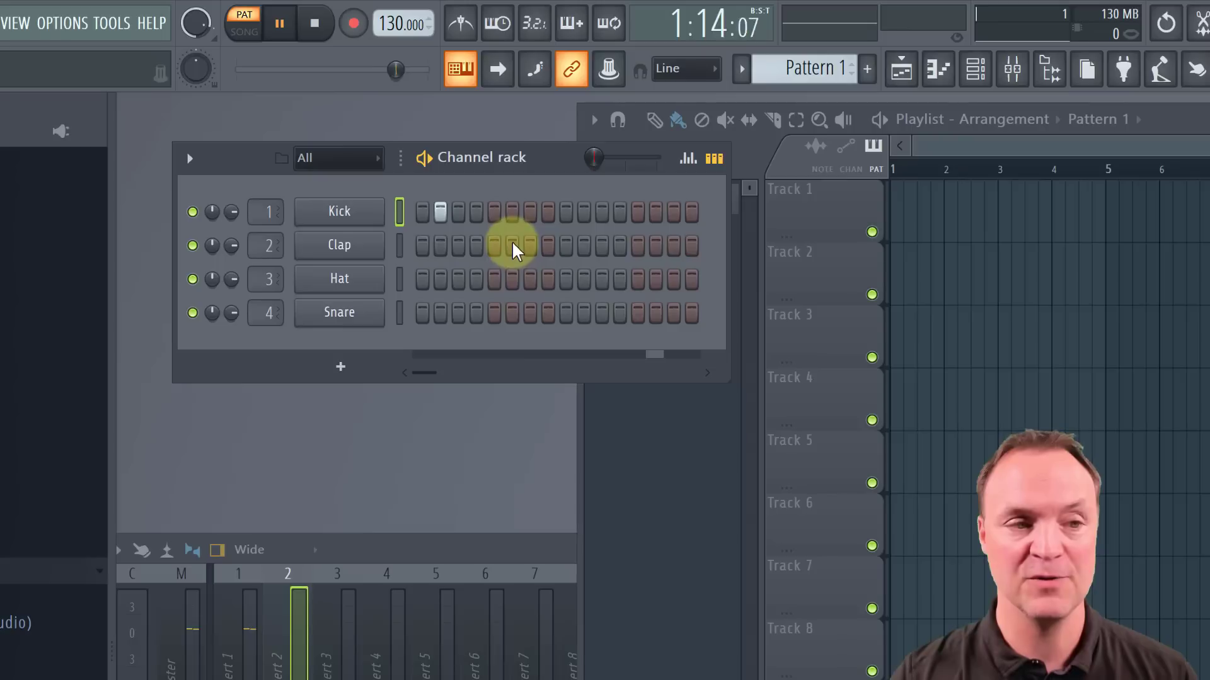
left_click(511, 213)
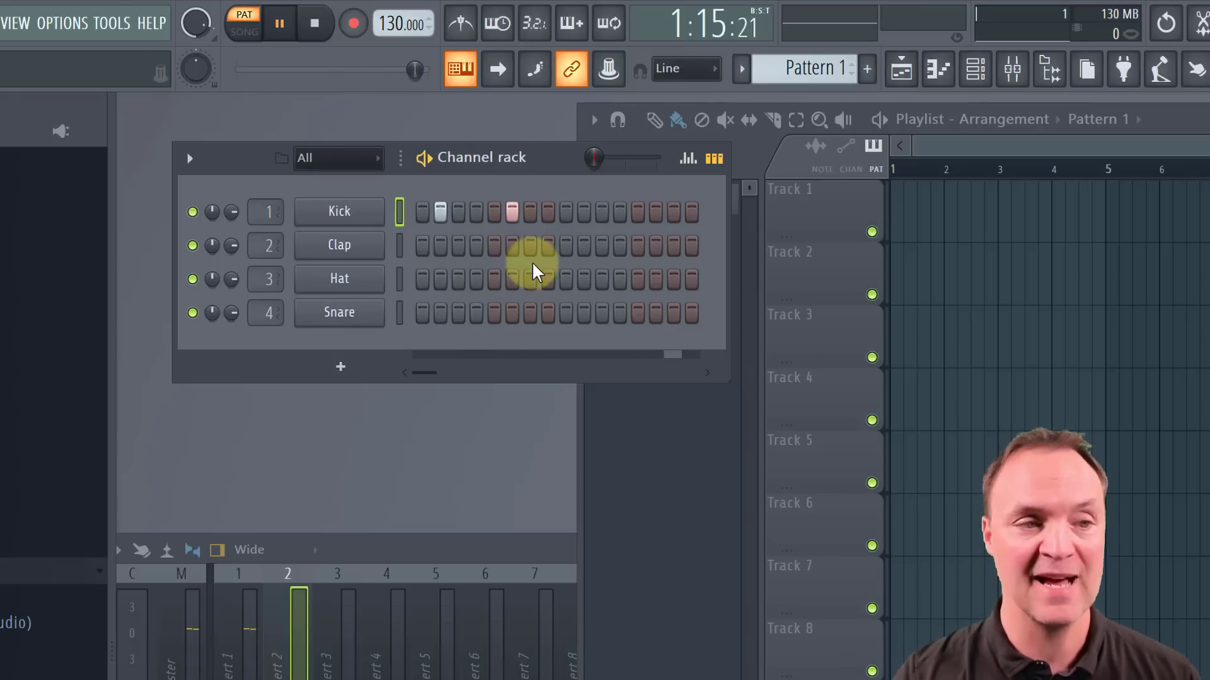
left_click(562, 216)
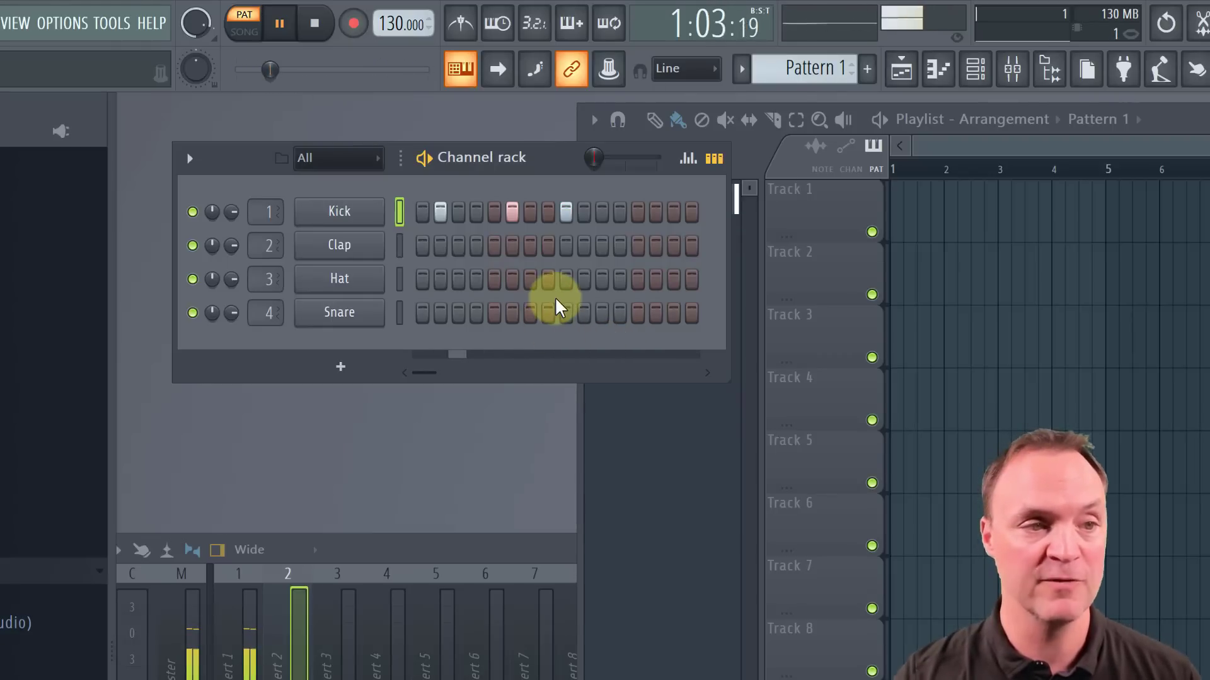
key("space")
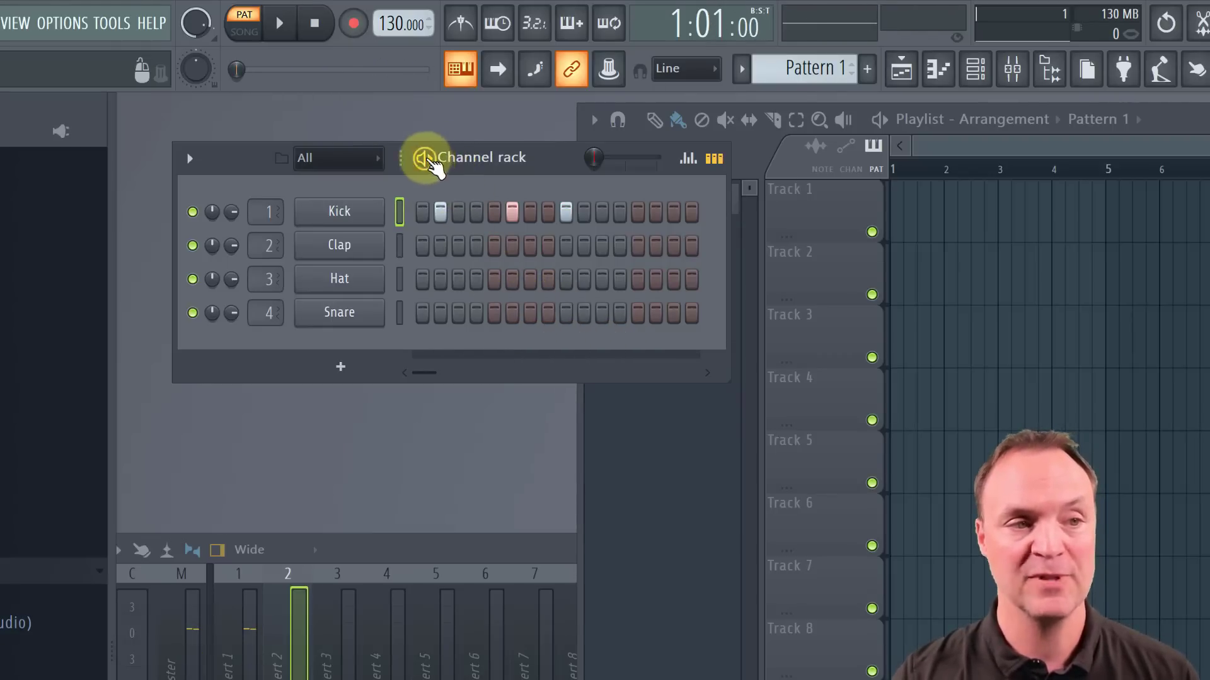
key("space")
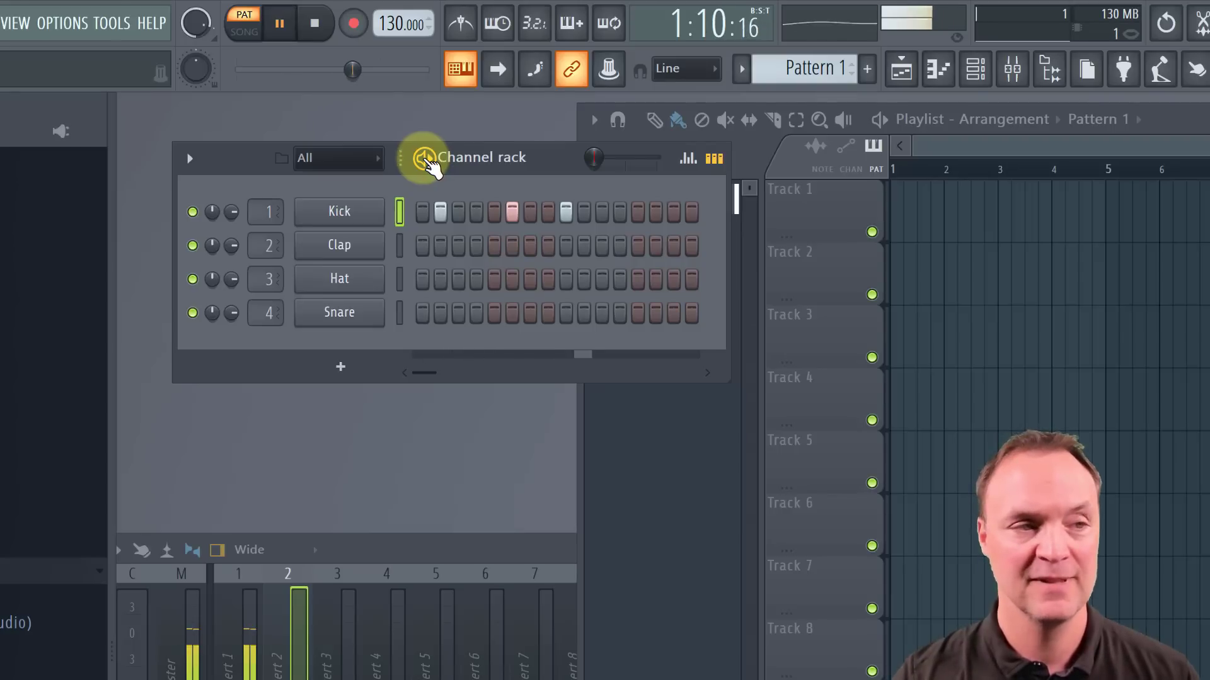
key("space")
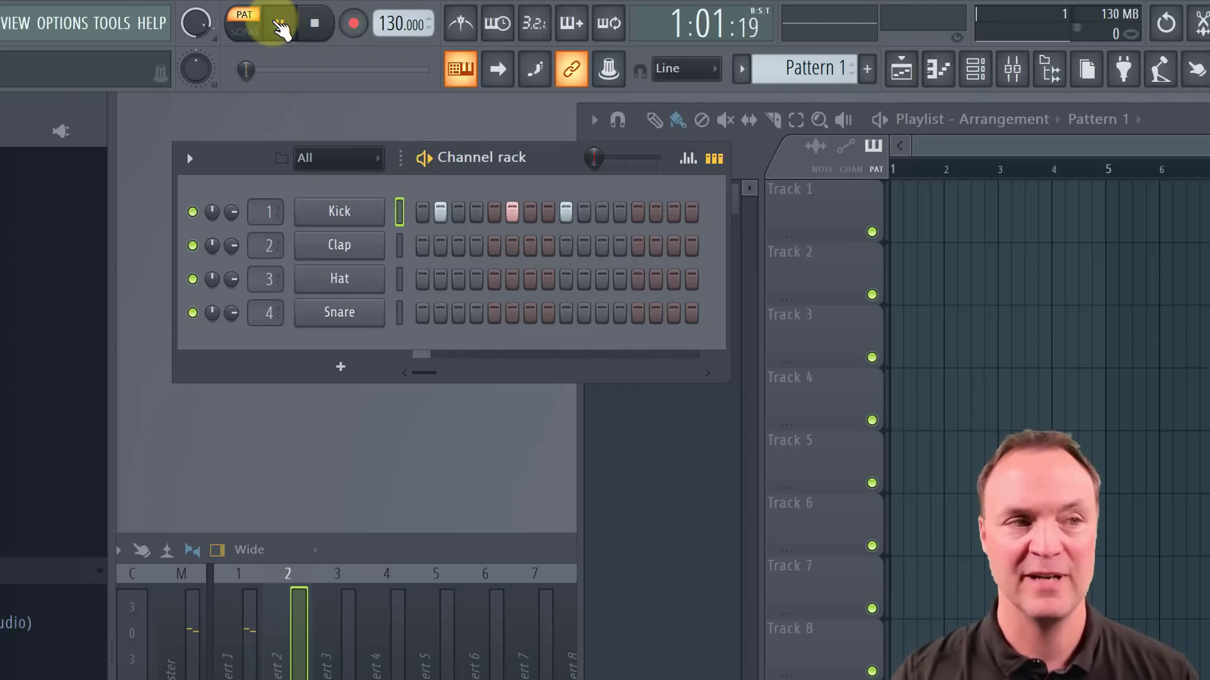
left_click(281, 31)
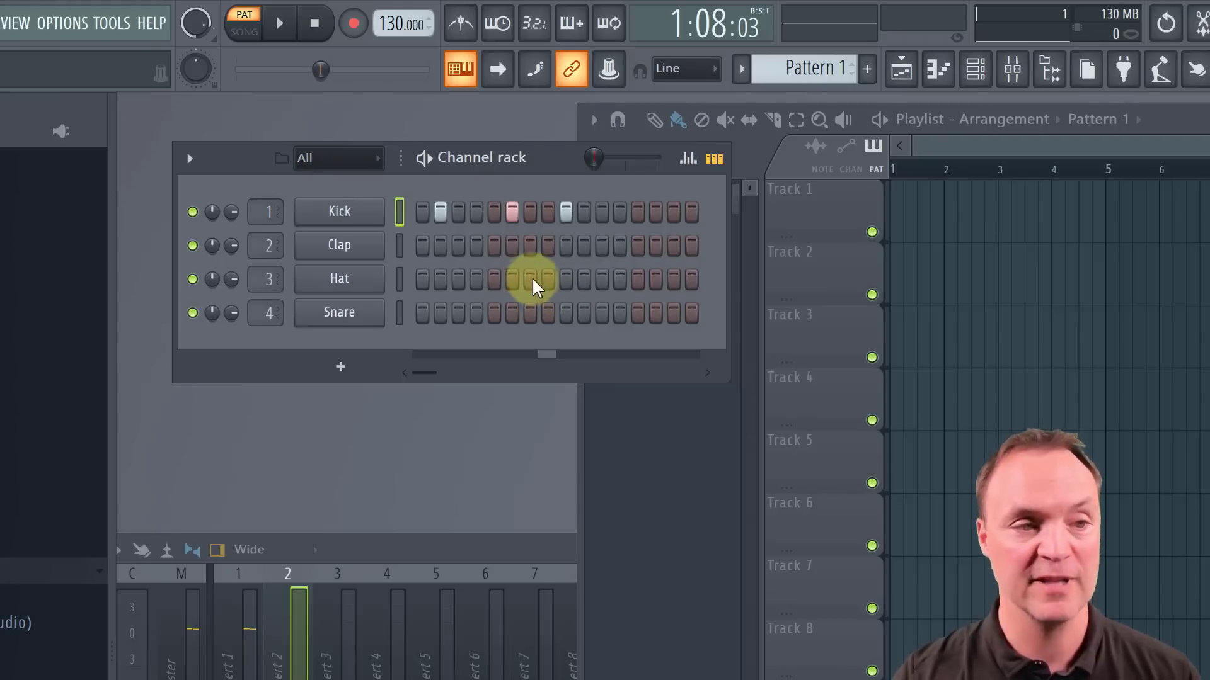
Add Clap on steps 3 and 9, Hat on step 6, Snare on steps 2 and 10, then play.
left_click(459, 245)
left_click(565, 246)
left_click(512, 279)
left_click(583, 313)
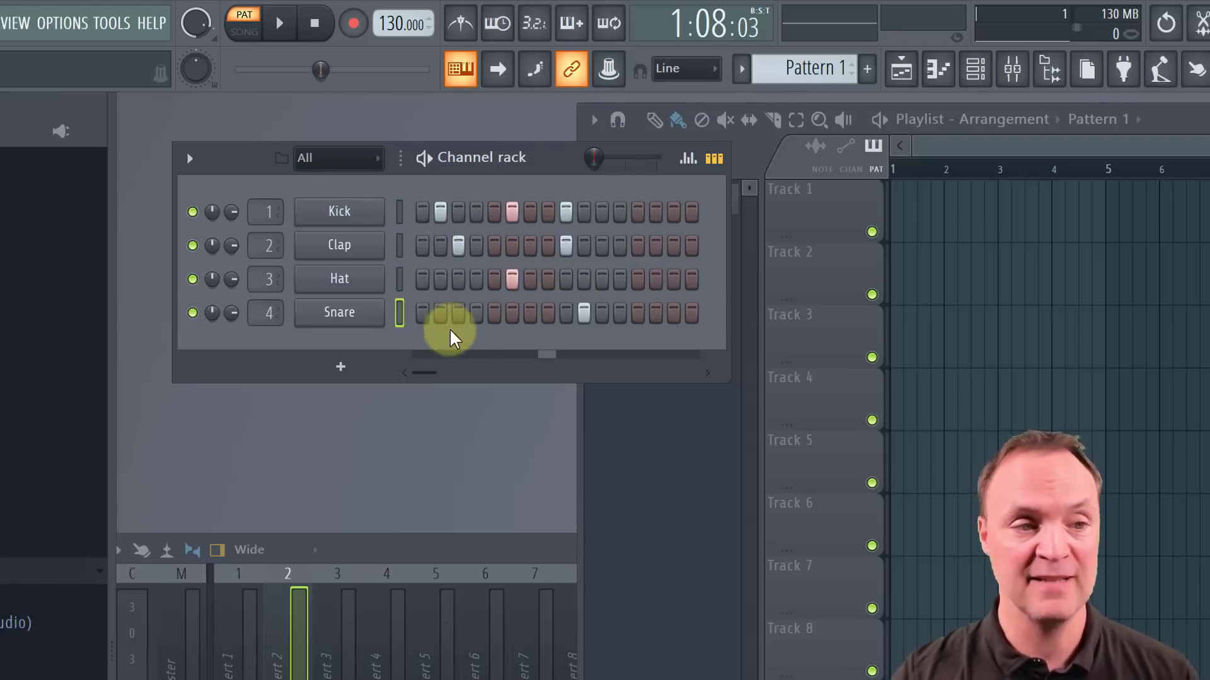
left_click(439, 313)
key("space")
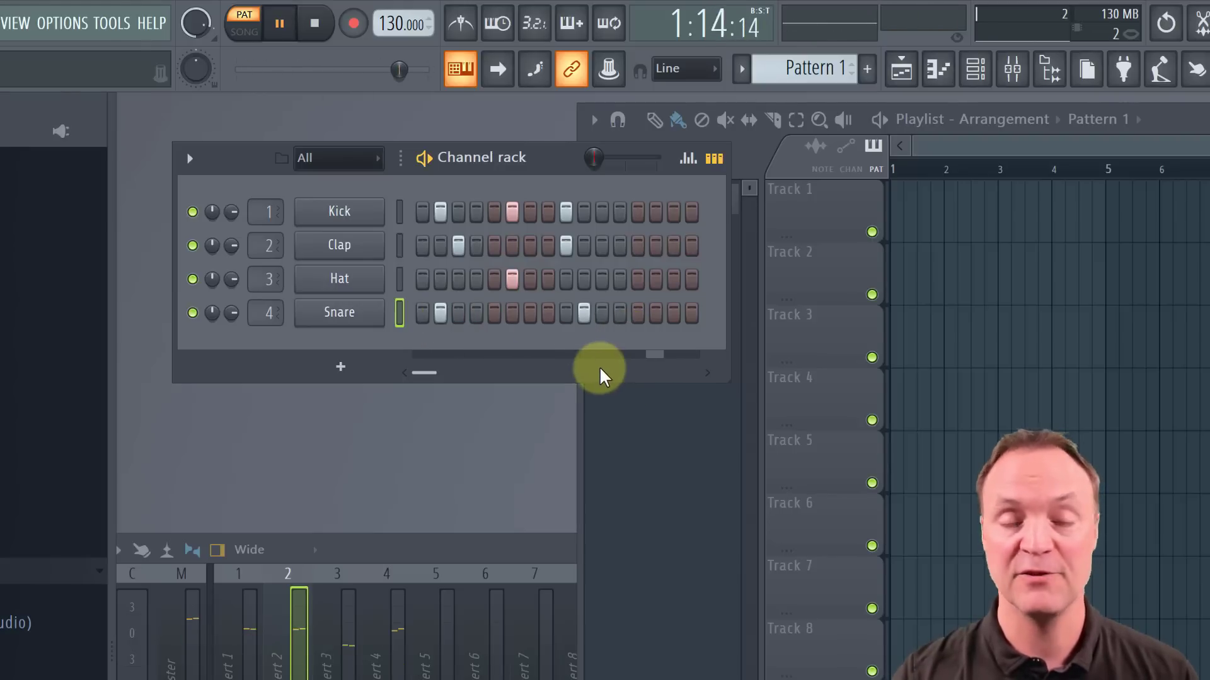
Remove Snare 2/10 and Hat 6, add Hat on steps 5 and 11 and Snare on step 5.
key("space")
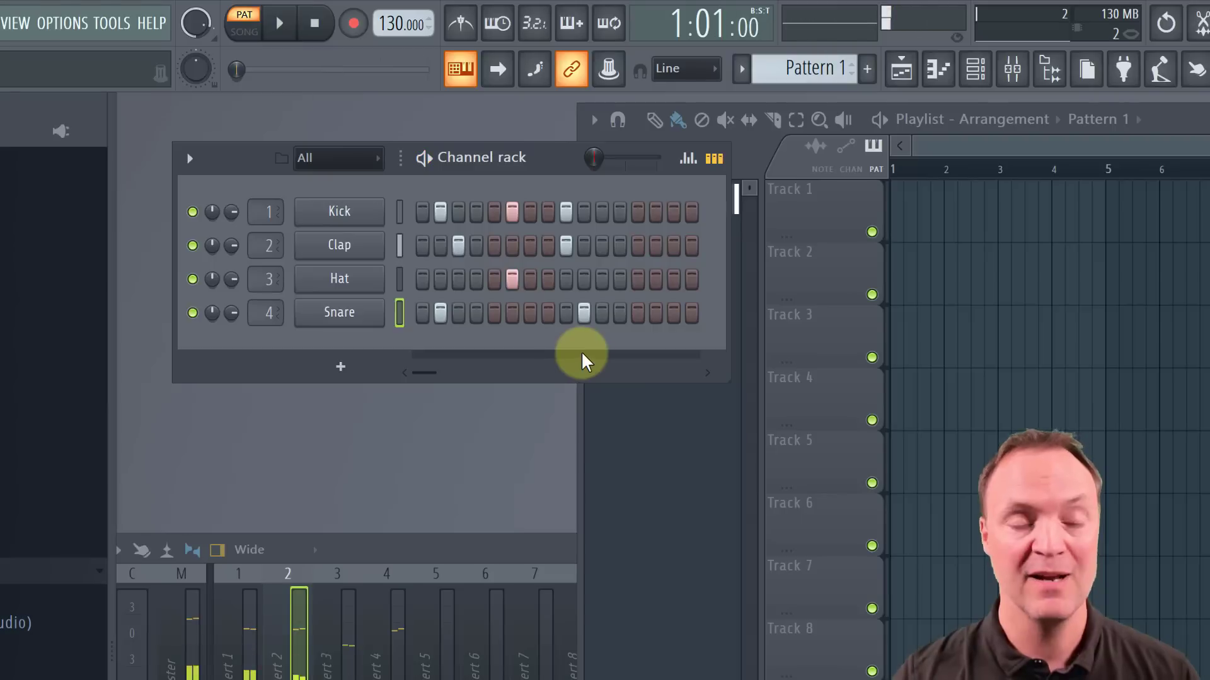
right_click(584, 313)
right_click(440, 313)
right_click(511, 279)
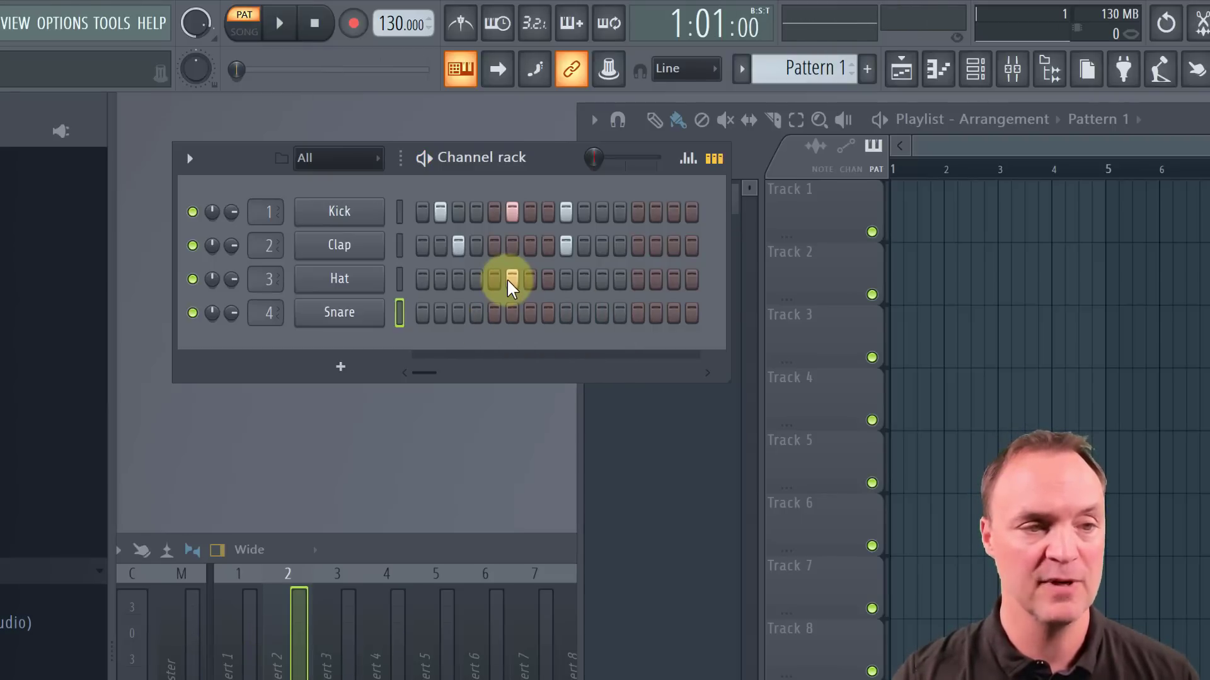
left_click(602, 279)
left_click(494, 279)
left_click(494, 313)
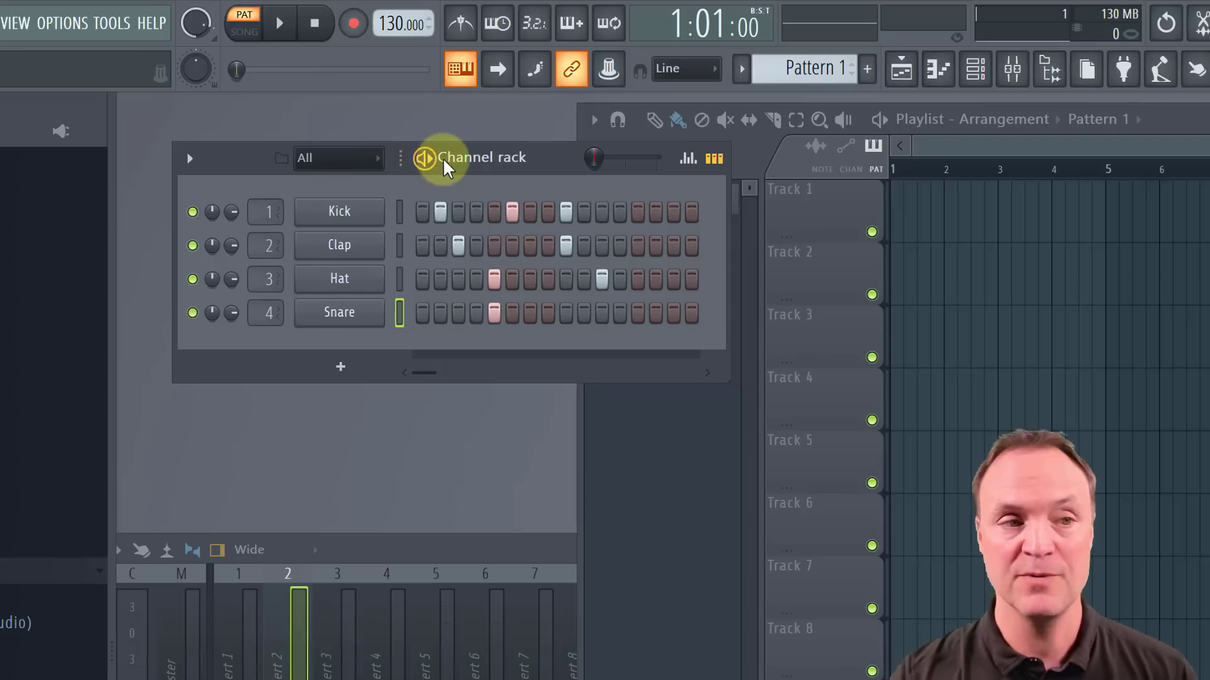
key("space")
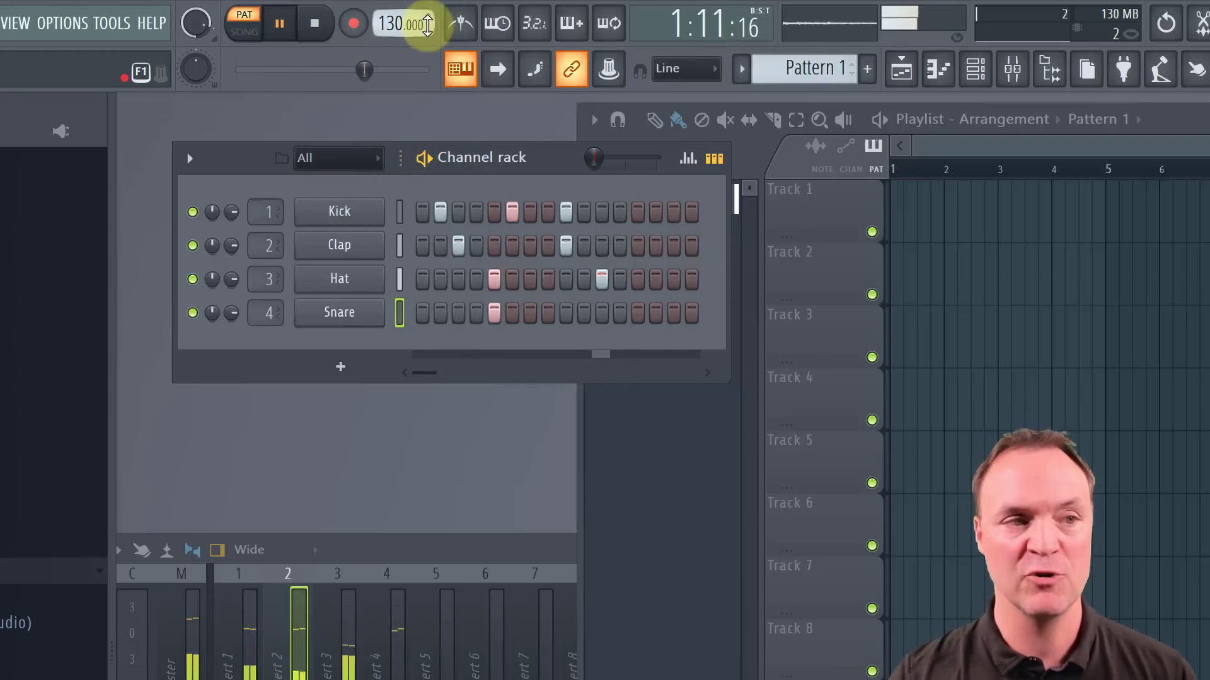
Try a 90 BPM tempo, then set it back to 130 BPM.
right_click(428, 27)
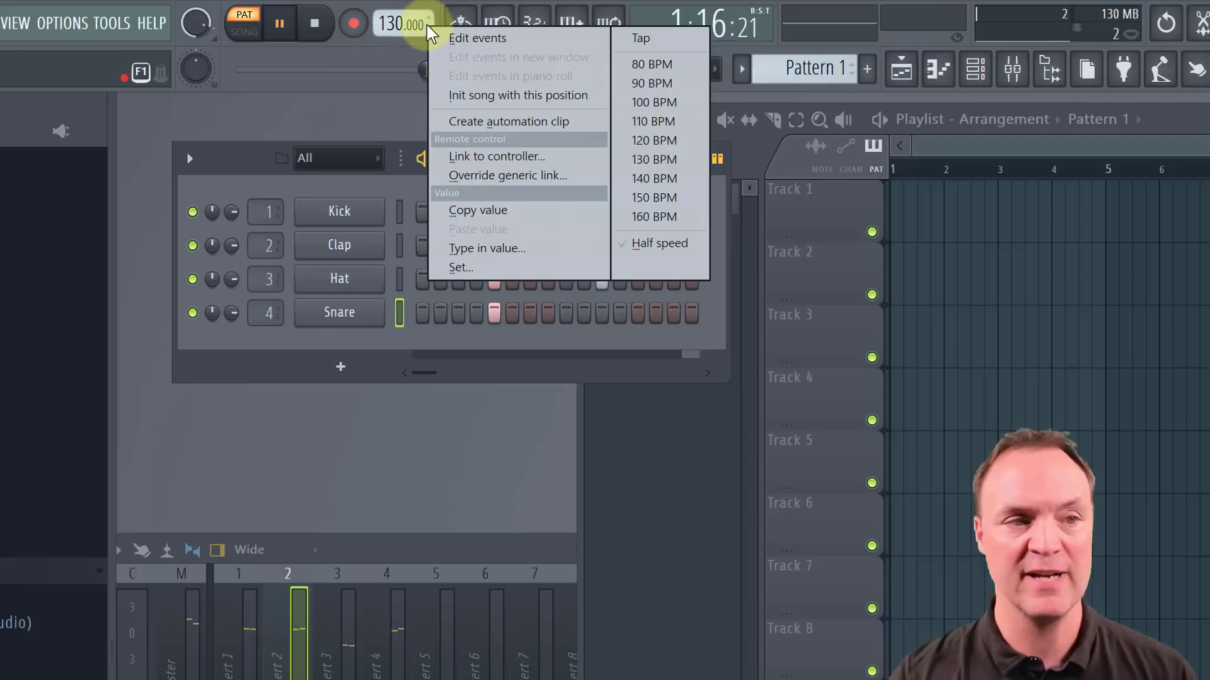
left_click(668, 84)
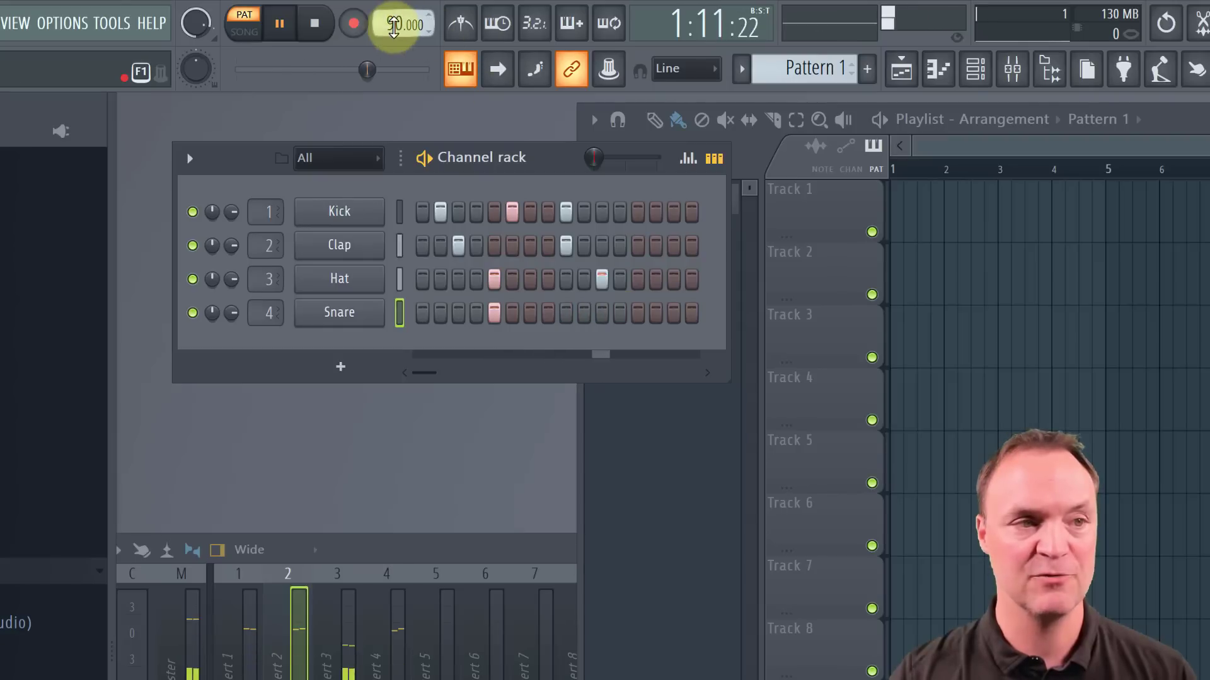
right_click(394, 26)
left_click(630, 160)
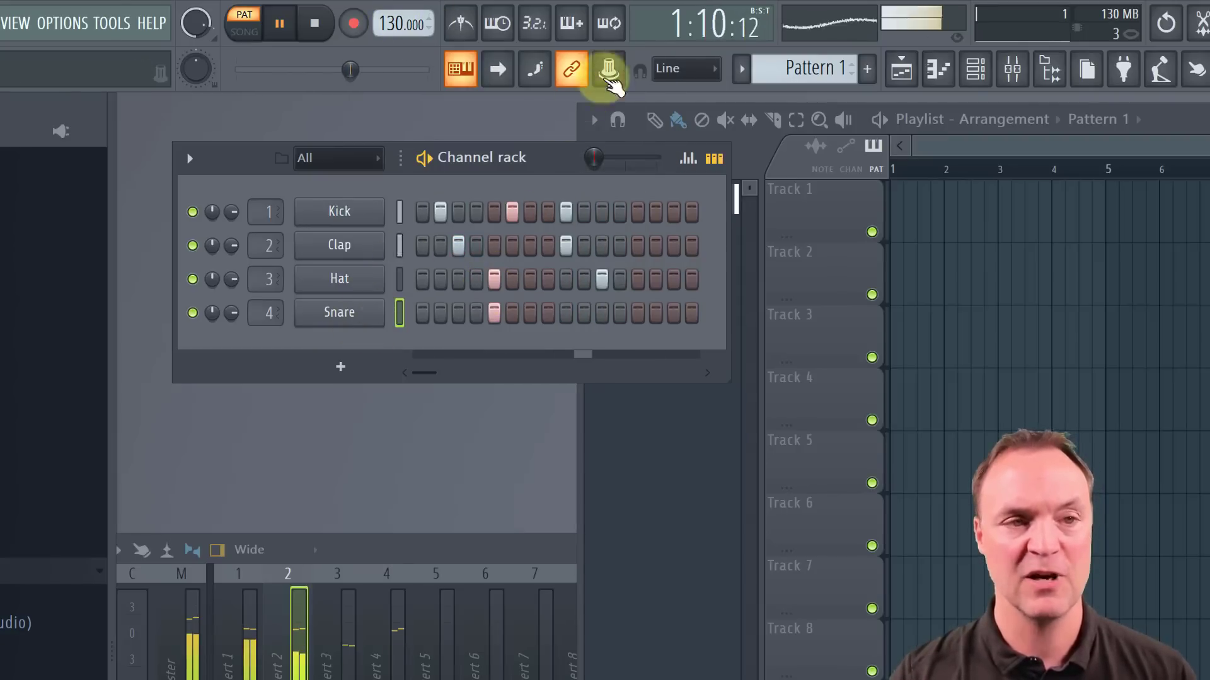
Switch the time display to minutes:seconds and back to bars/steps, then stop playback.
right_click(723, 33)
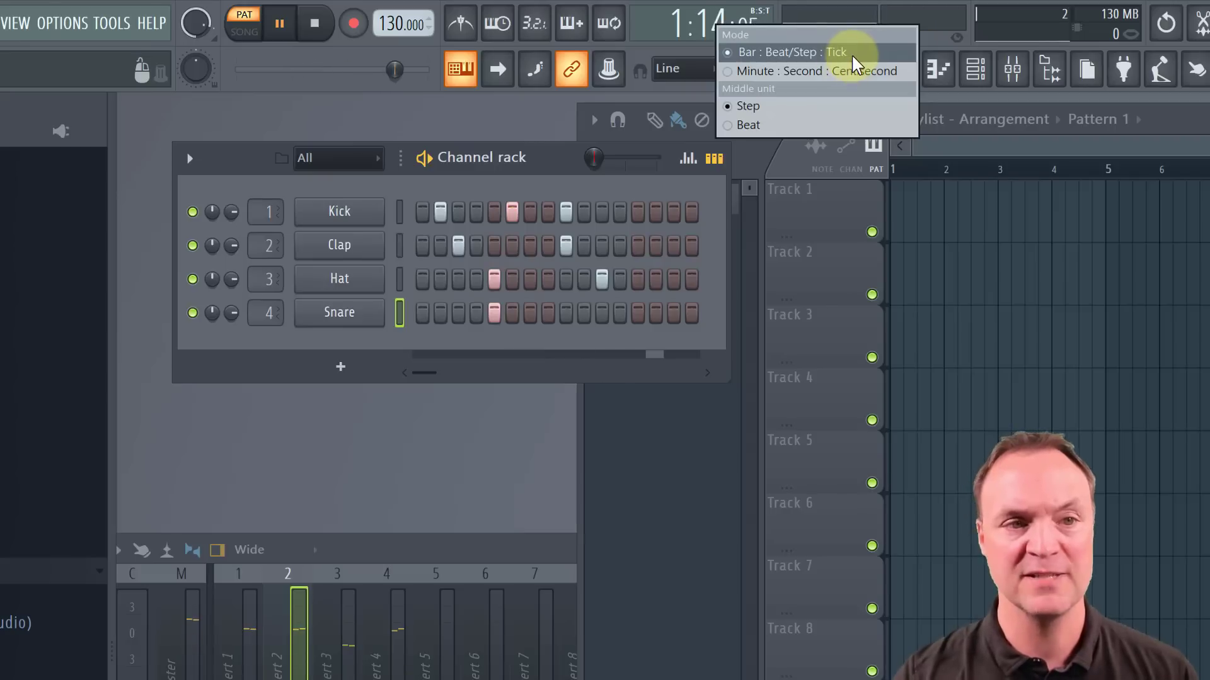
left_click(819, 72)
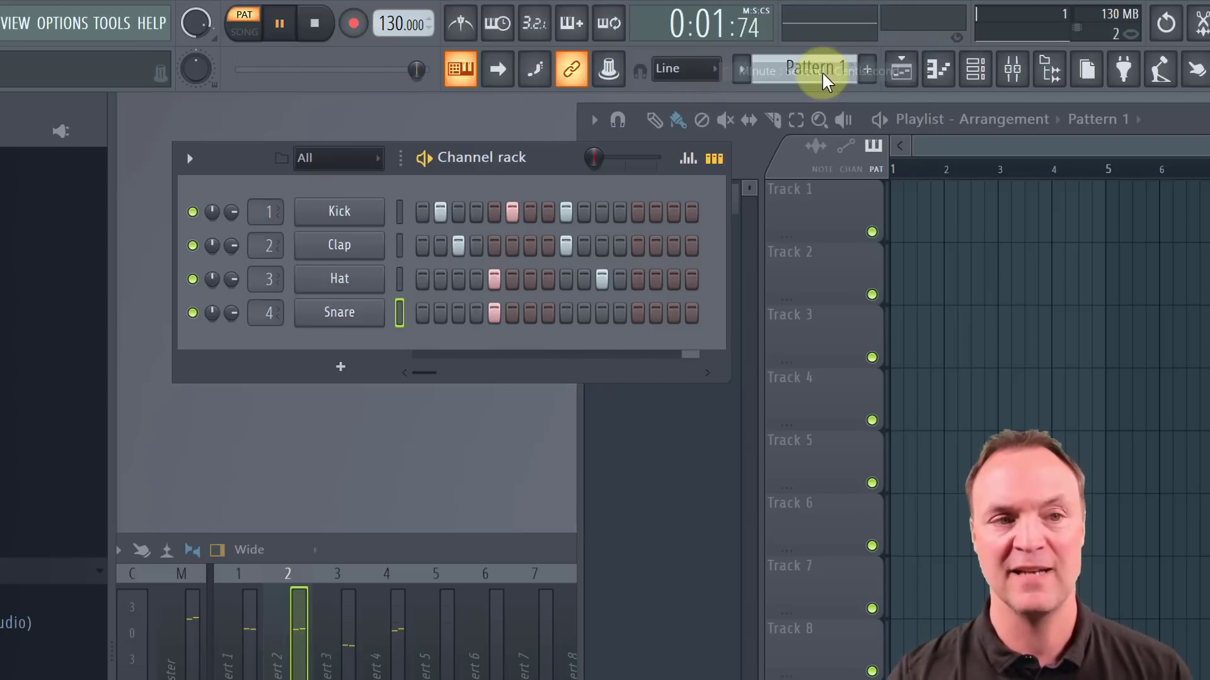
left_click(736, 29)
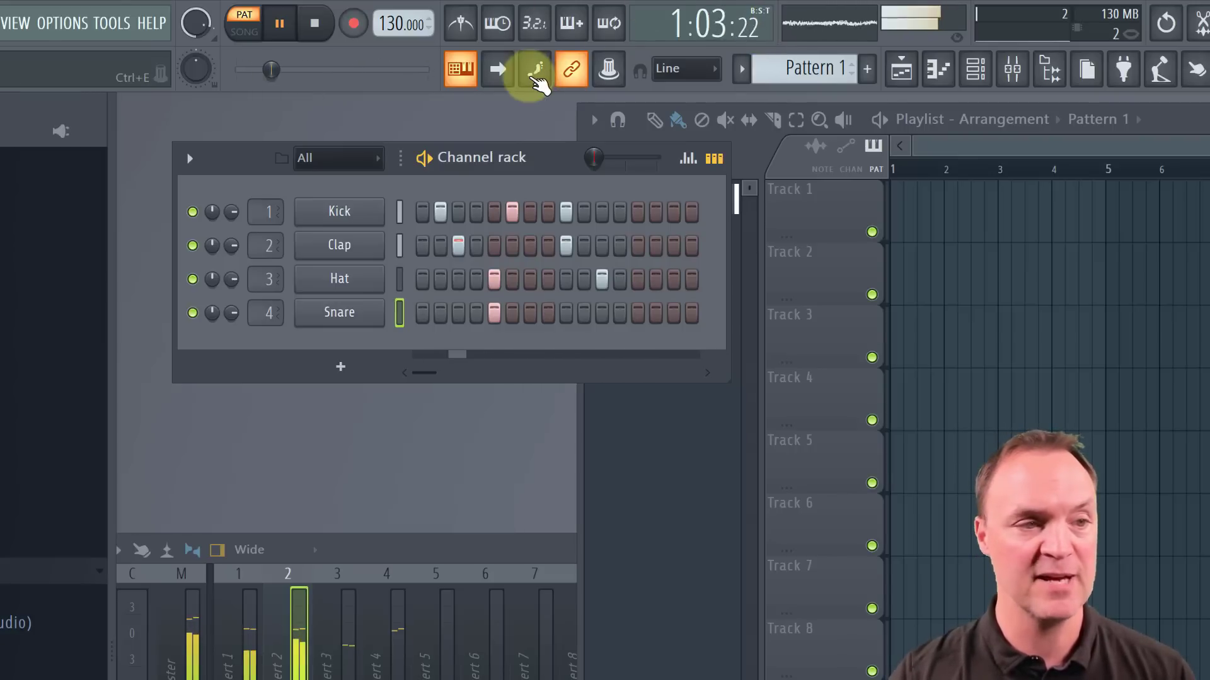
left_click_drag(267, 161, 259, 169)
key("space")
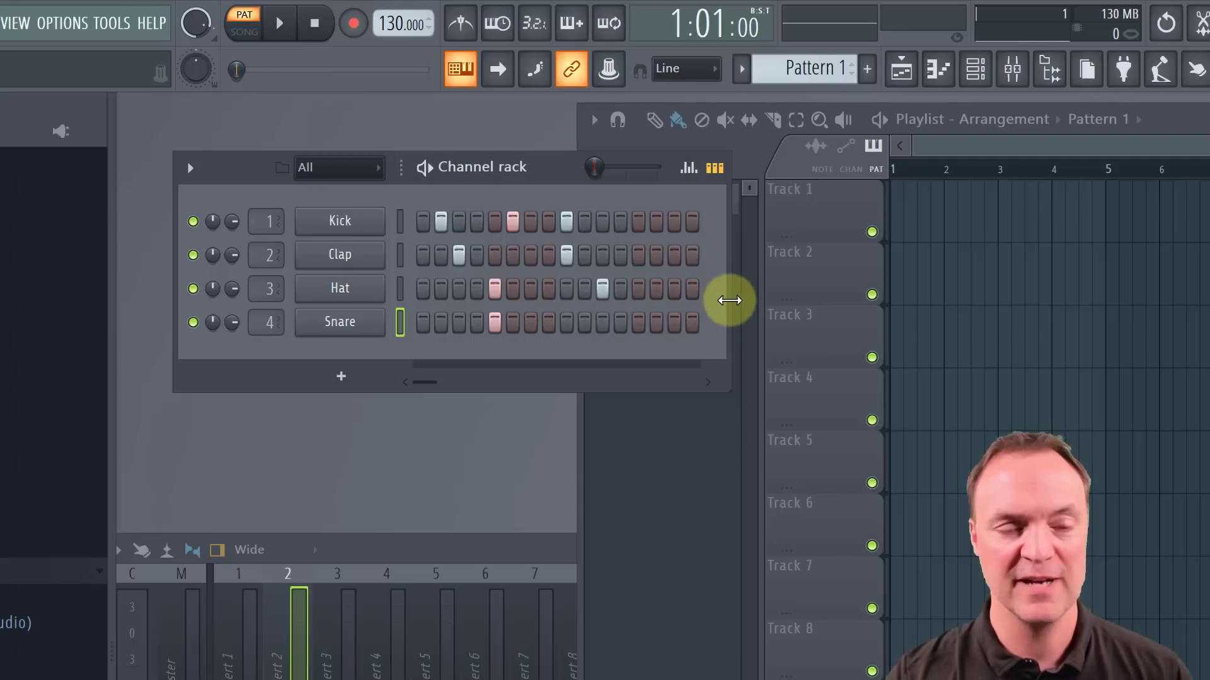
Widen the Channel rack and add Kick, Clap, Hat and Snare hits around steps 14–22, then audition.
left_click_drag(739, 301, 1091, 305)
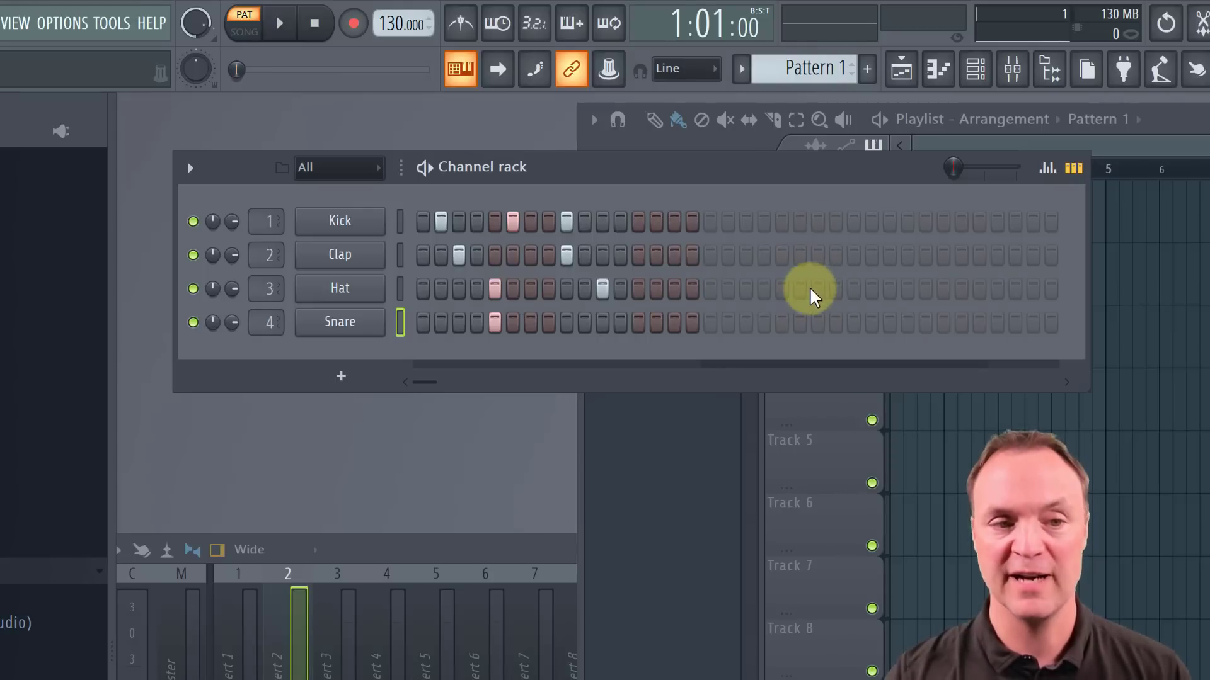
left_click(800, 256)
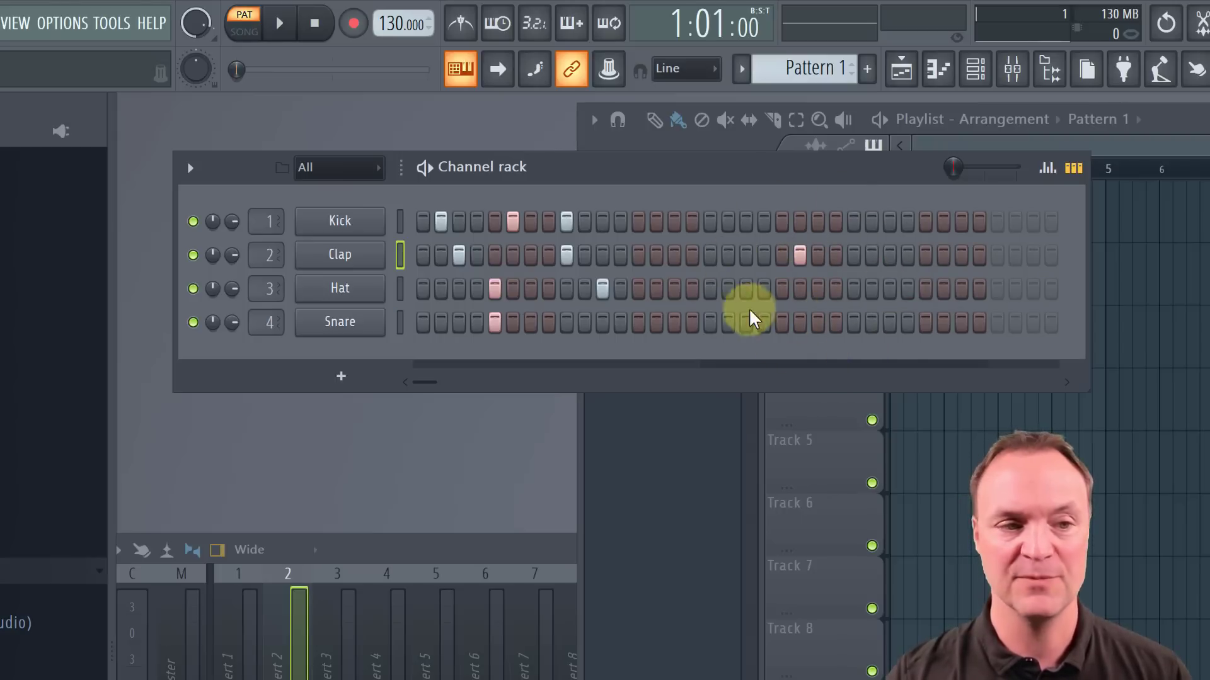
left_click(692, 323)
left_click(656, 255)
left_click(656, 220)
left_click(746, 221)
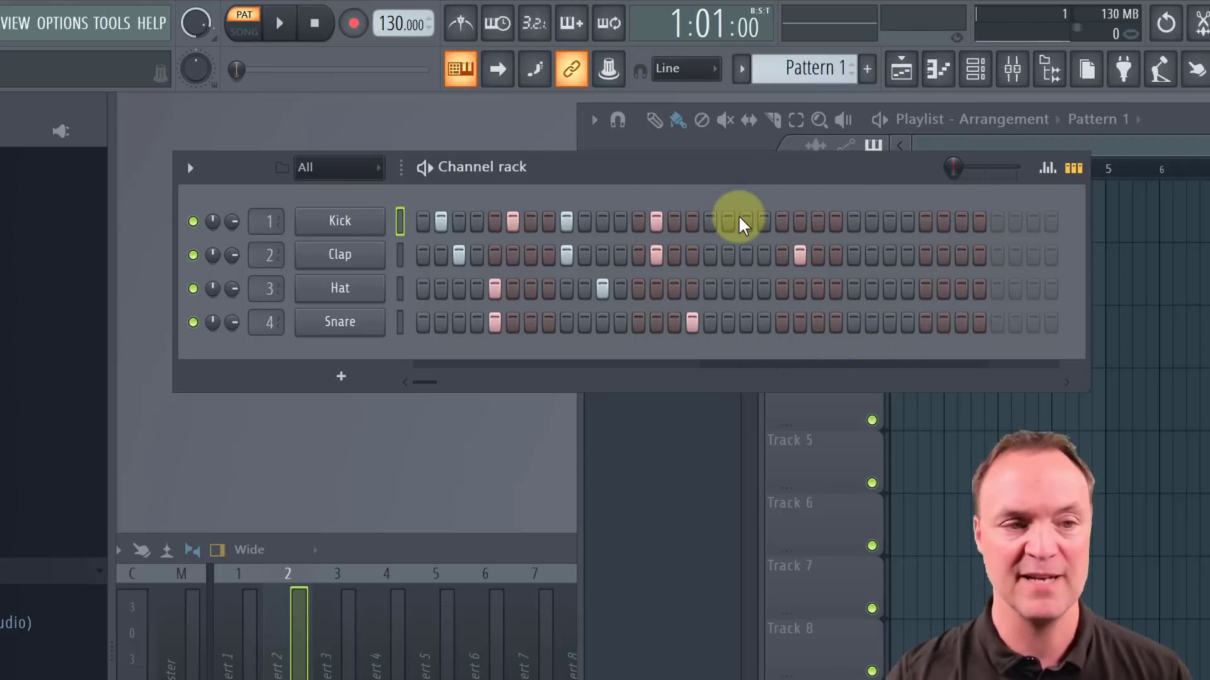
left_click(746, 288)
key("space")
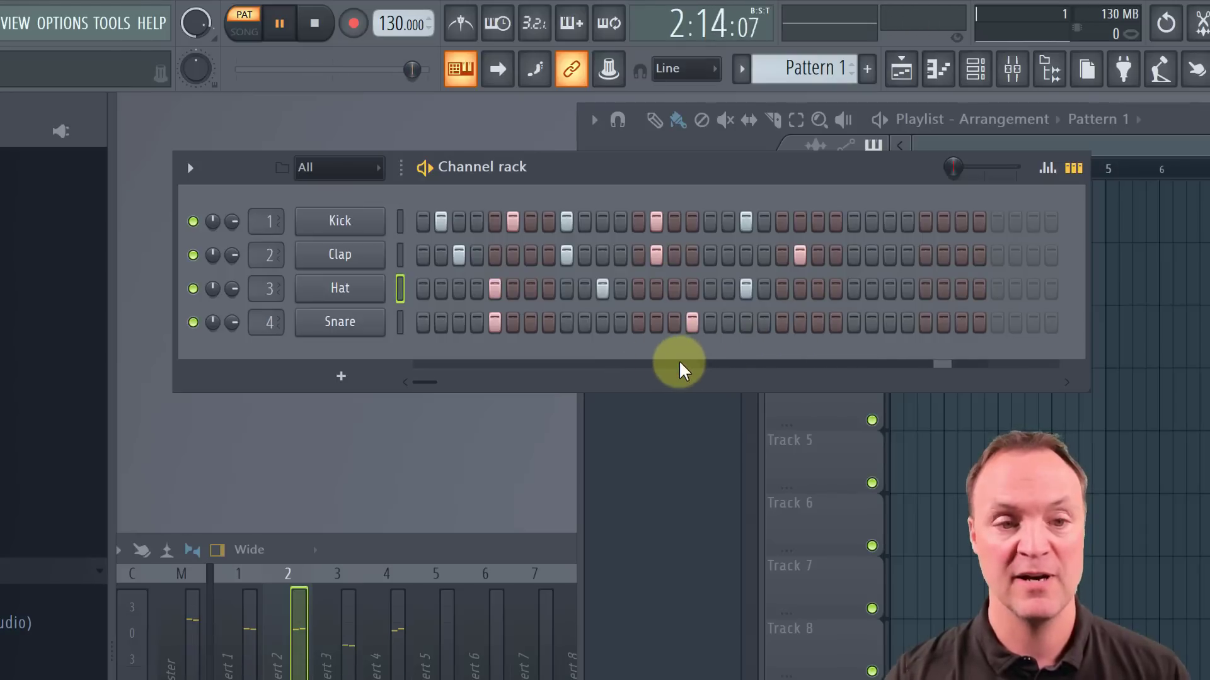
key("space")
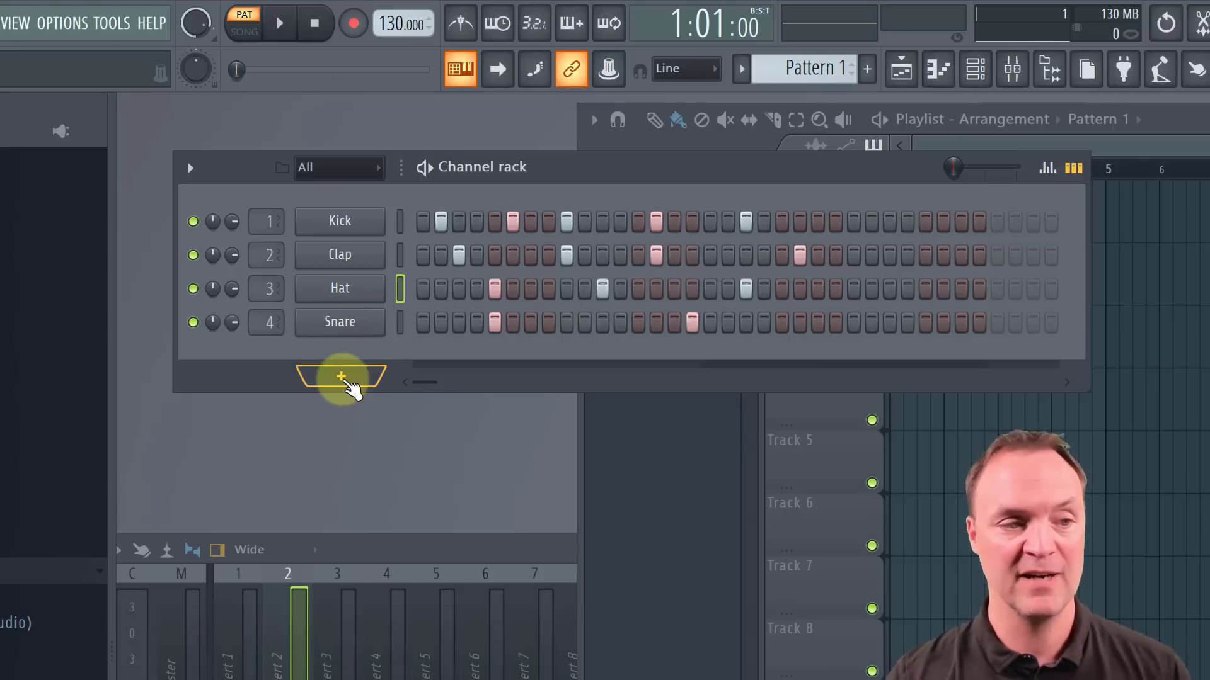
Add an FL Keys channel with notes on steps 2, 3 and 7 and play it.
left_click(340, 378)
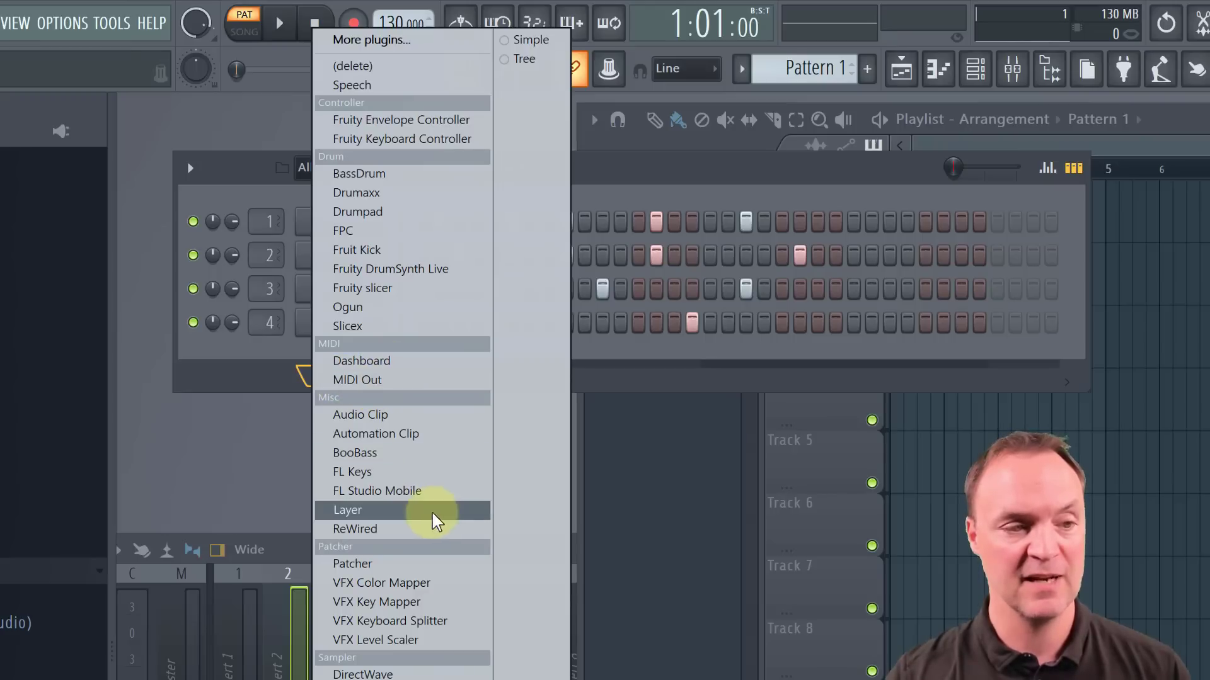
left_click(423, 478)
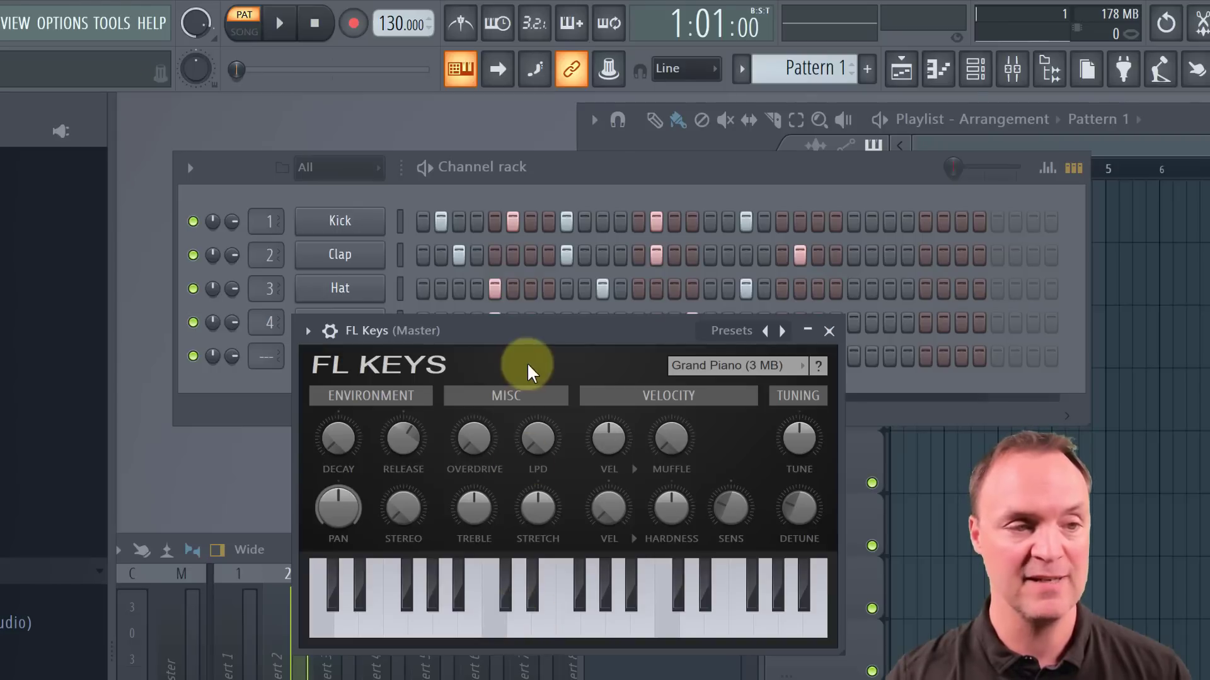
left_click_drag(535, 354, 569, 486)
left_click(441, 356)
left_click(459, 356)
left_click(530, 356)
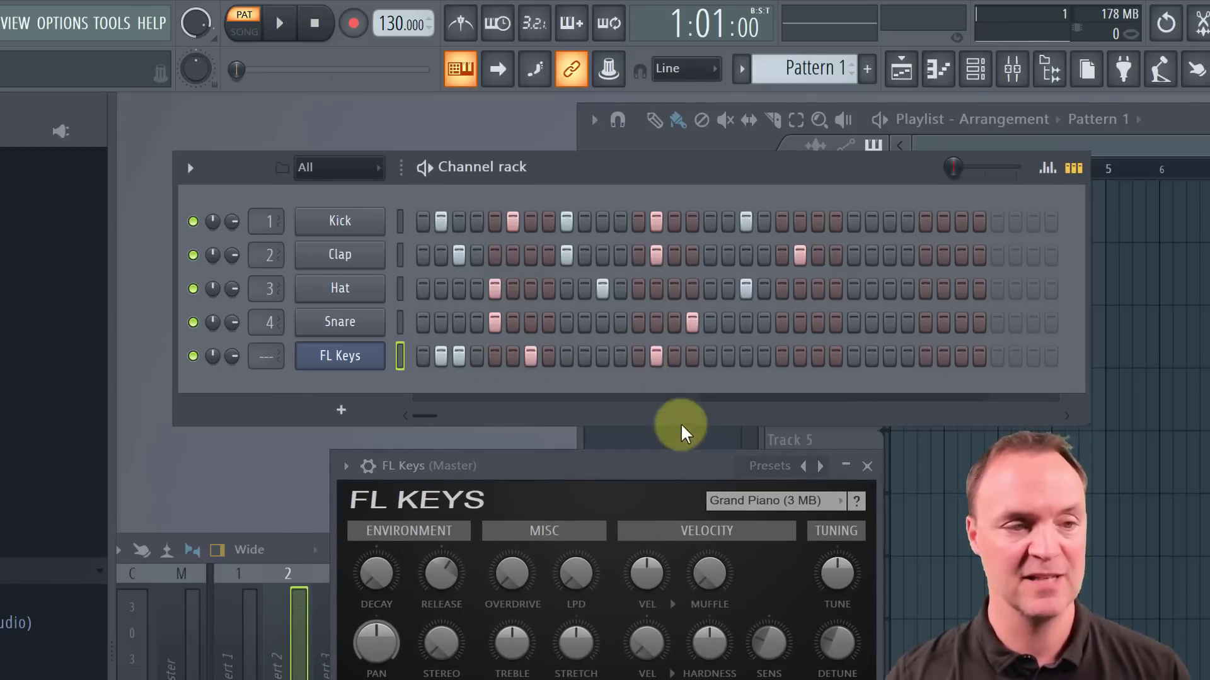
key("space")
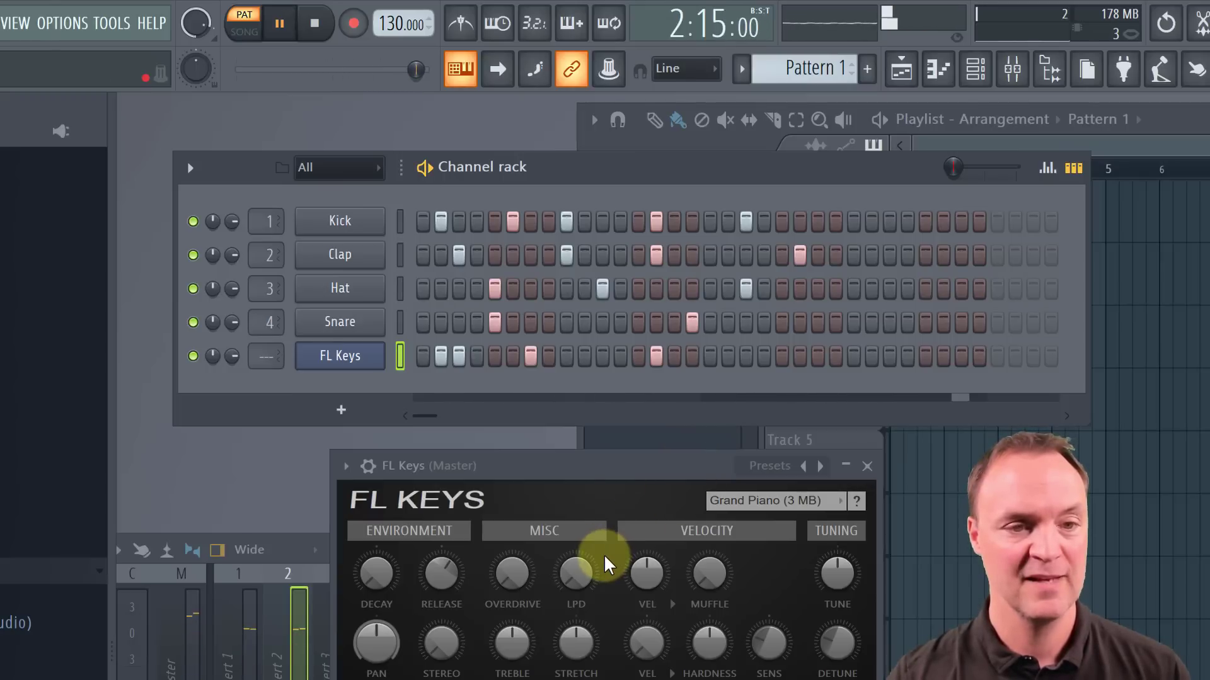
key("space")
Add late FL Keys notes and Hat hits near the pattern's end, then audition.
left_click(872, 356)
left_click(960, 356)
left_click(943, 289)
left_click(854, 288)
key("space")
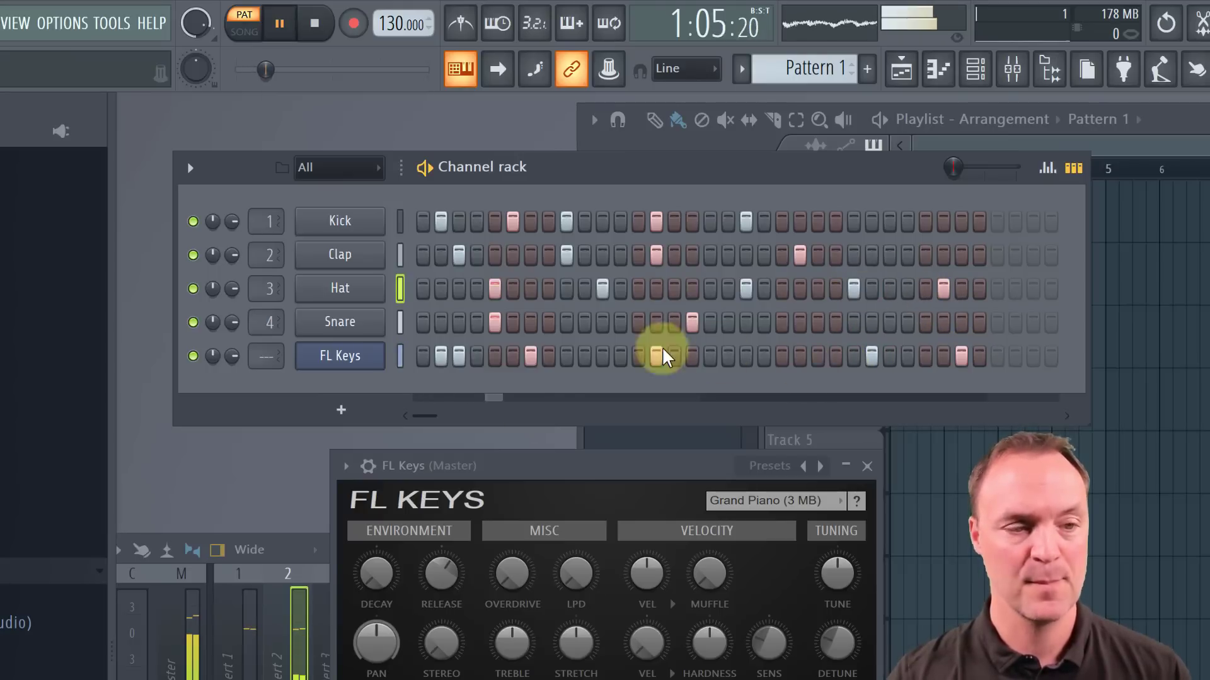
key("space")
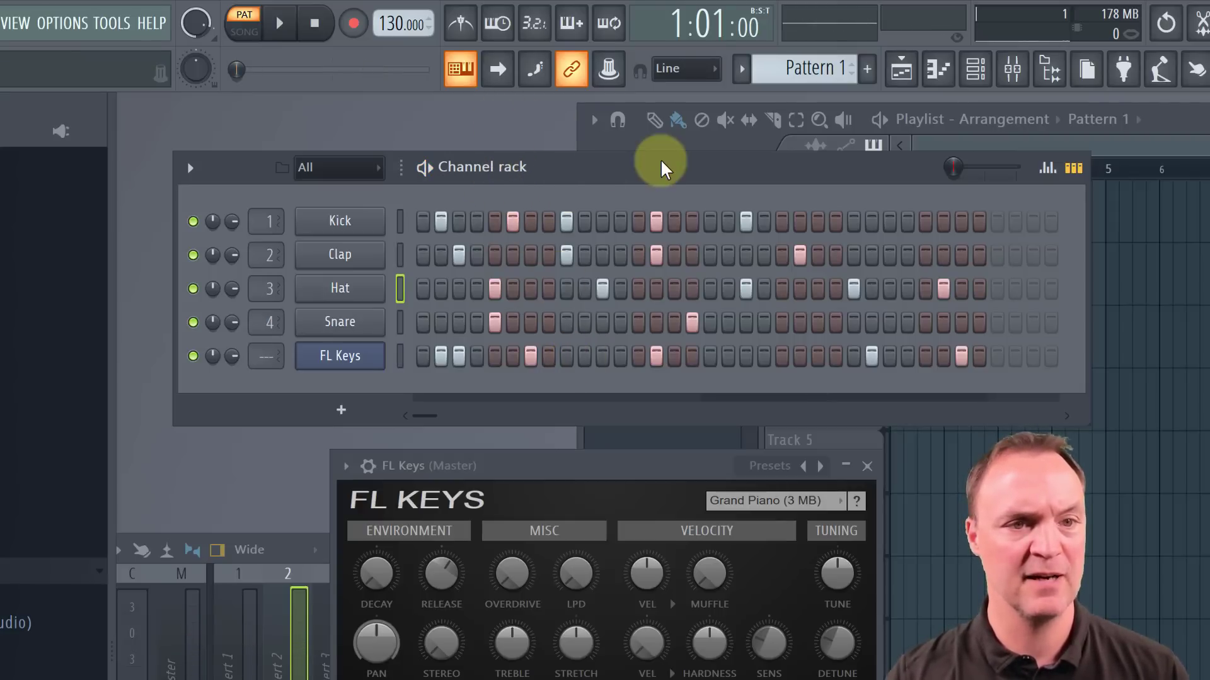
Add swing to Pattern 1 with the Channel rack swing slider and play it.
left_click_drag(661, 167, 633, 189)
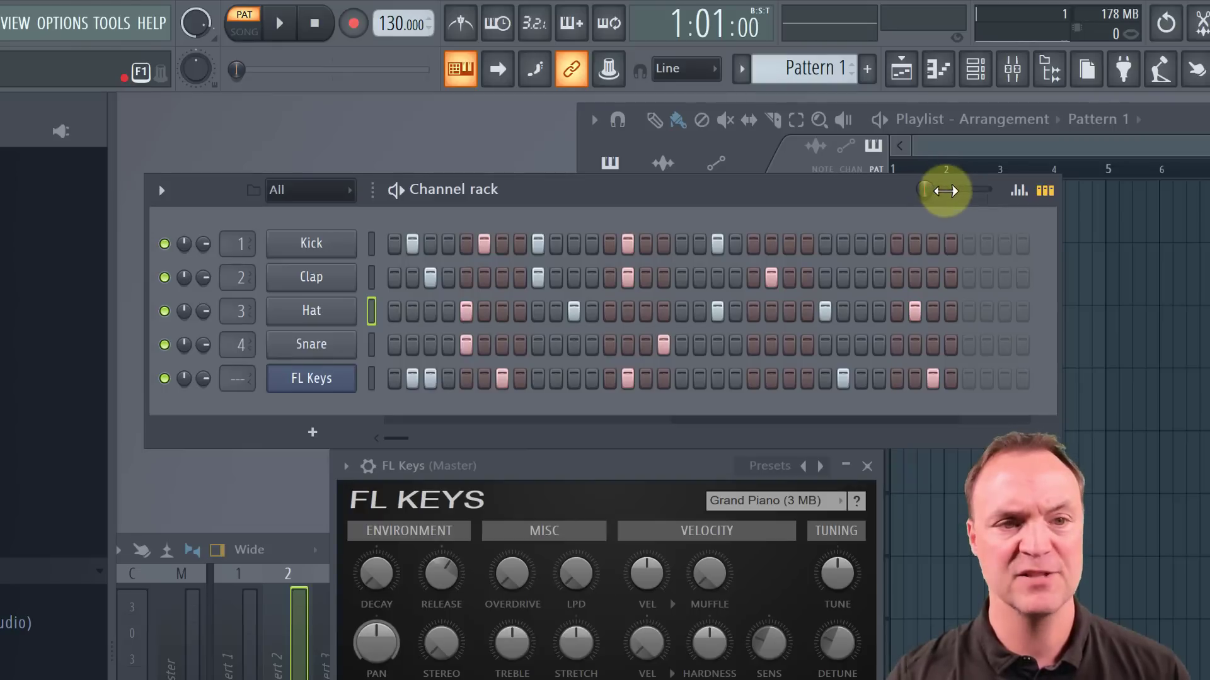
mouse_move(936, 189)
left_mouse_down()
mouse_move(923, 183)
mouse_move(967, 189)
mouse_move(918, 216)
mouse_move(964, 195)
mouse_move(940, 189)
mouse_move(955, 189)
left_mouse_up()
key("space")
key("space")
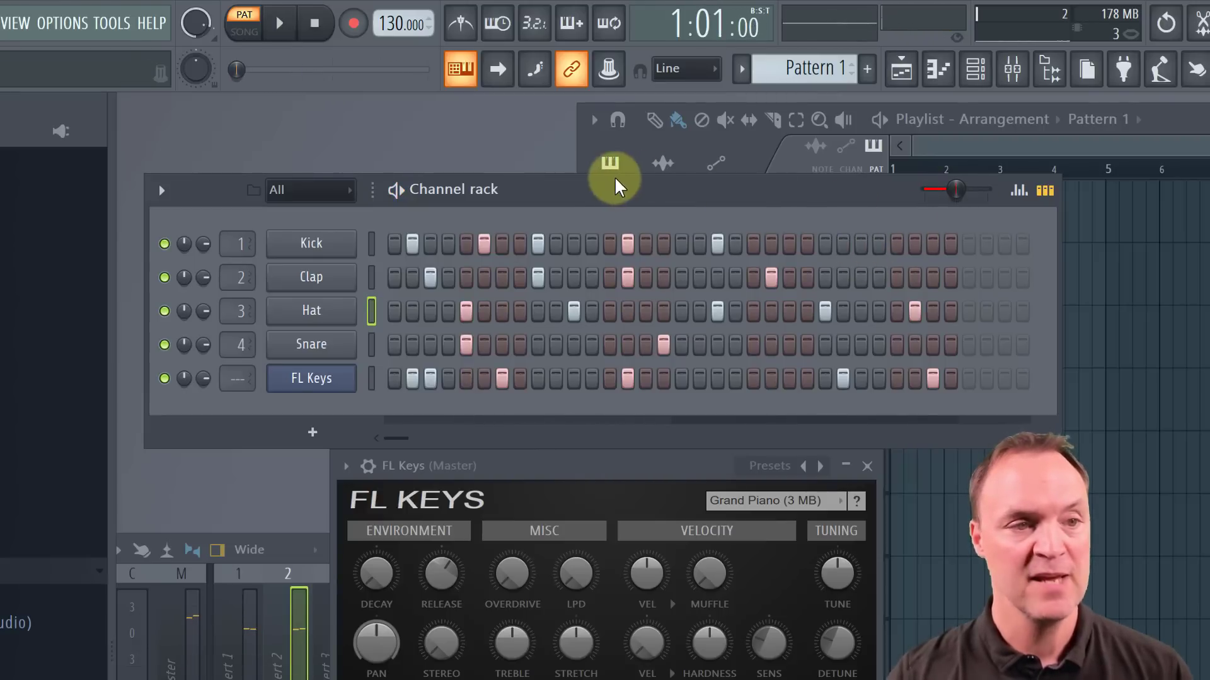
Mute Kick, Clap, Hat and Snare to hear FL Keys alone, then unmute all four.
left_click_drag(617, 186, 644, 186)
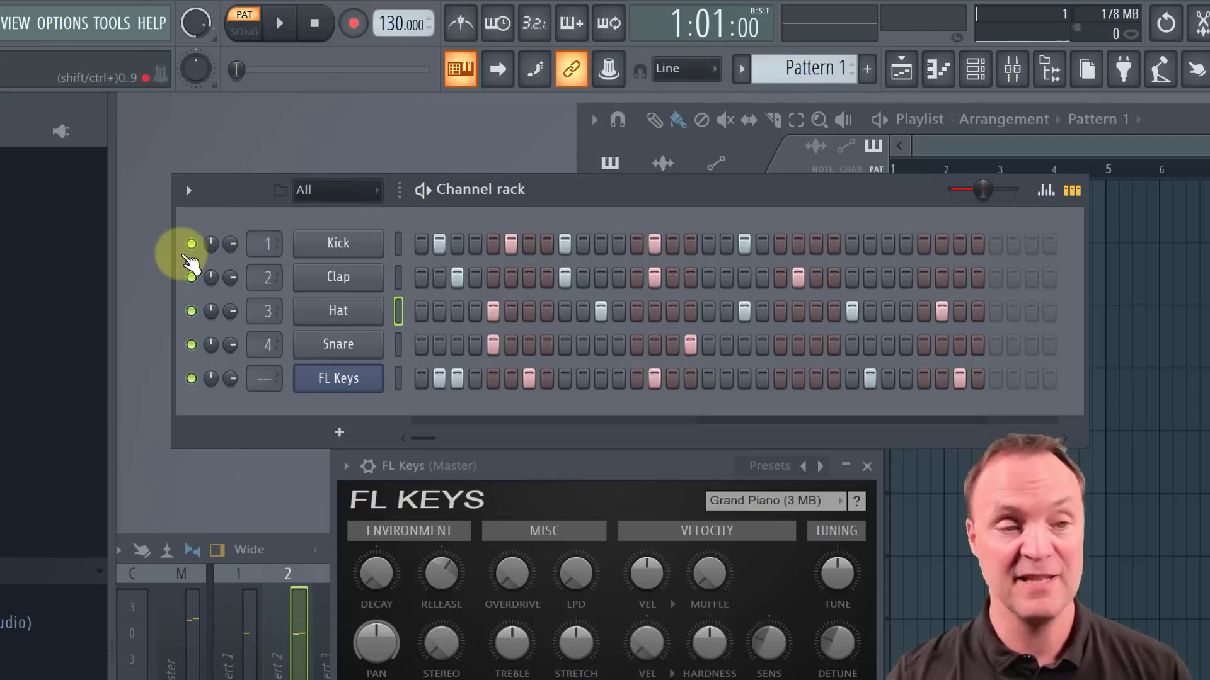
left_click(191, 245)
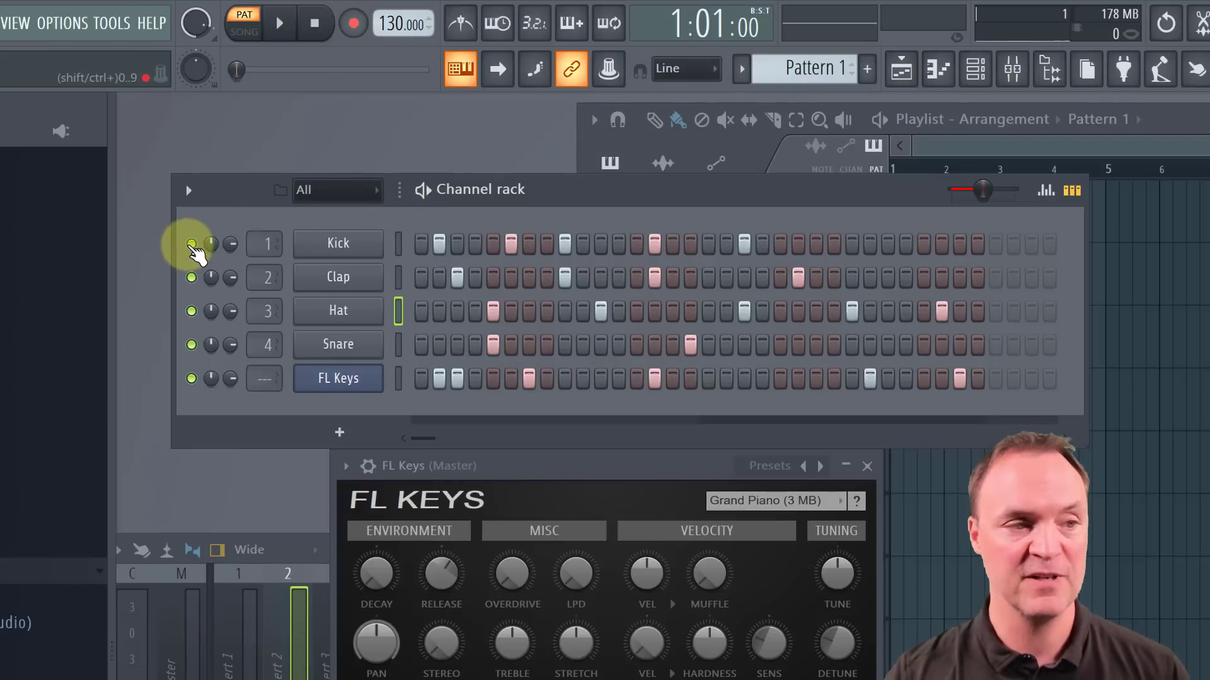
left_click(191, 277)
left_click(192, 311)
left_click(192, 345)
key("space")
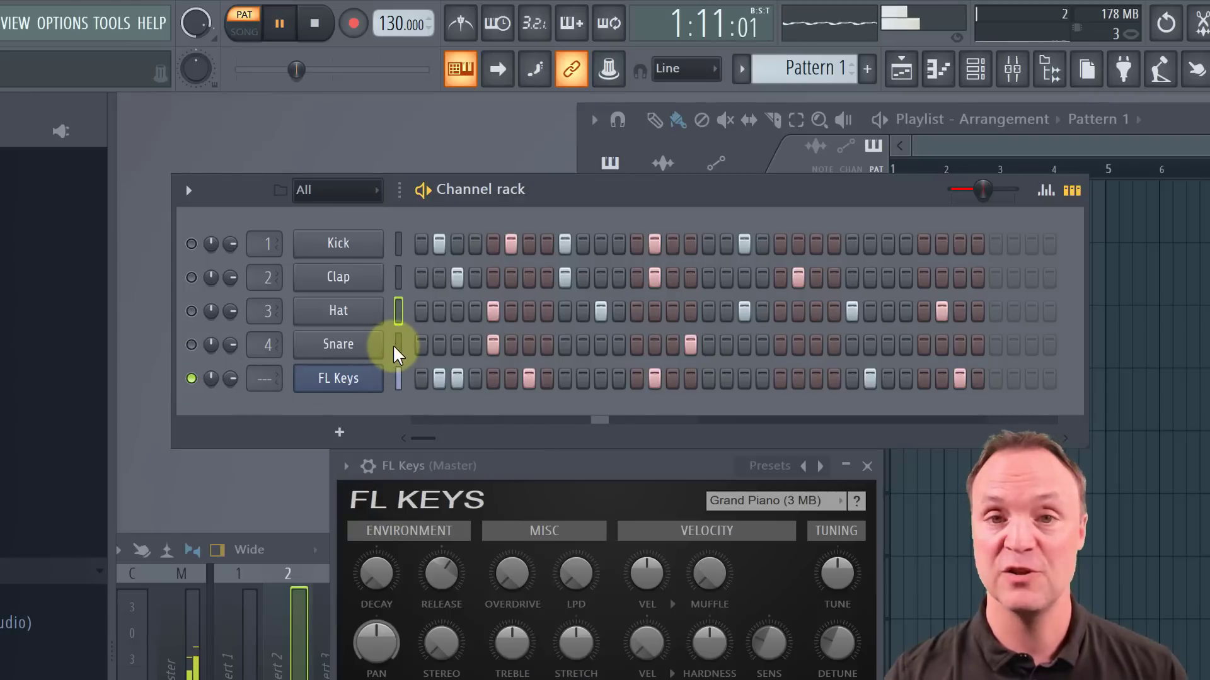
left_click(192, 311)
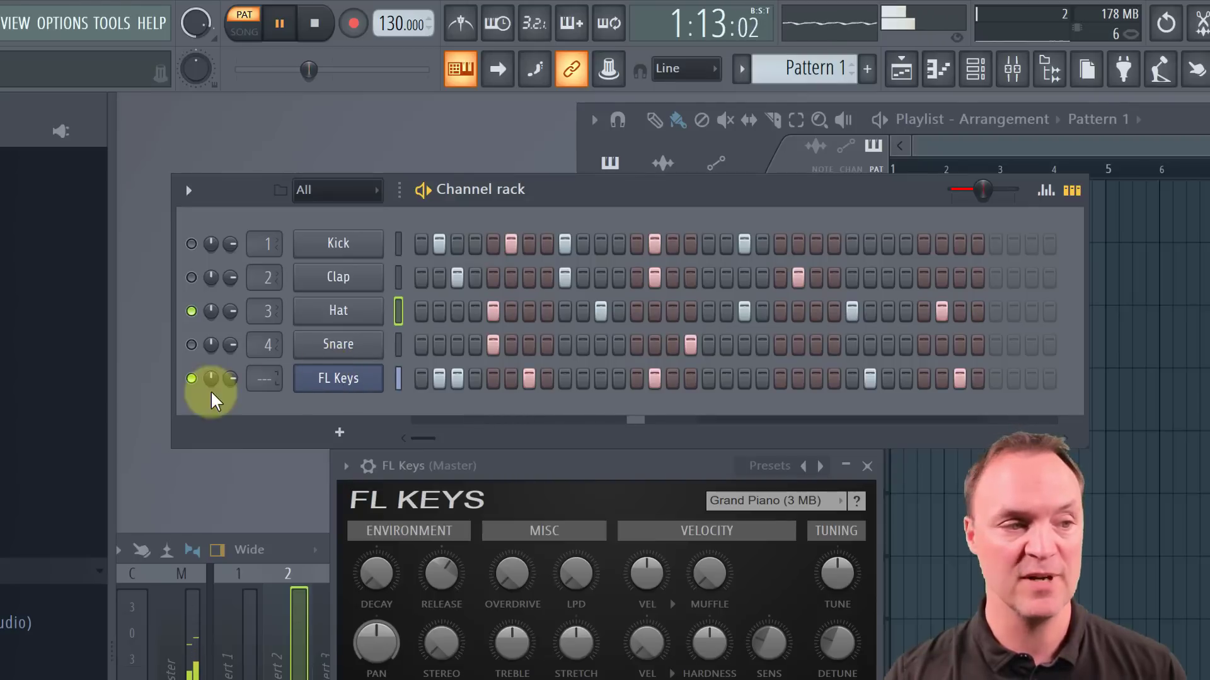
left_click(191, 344)
key("space")
left_click(193, 277)
left_click(193, 243)
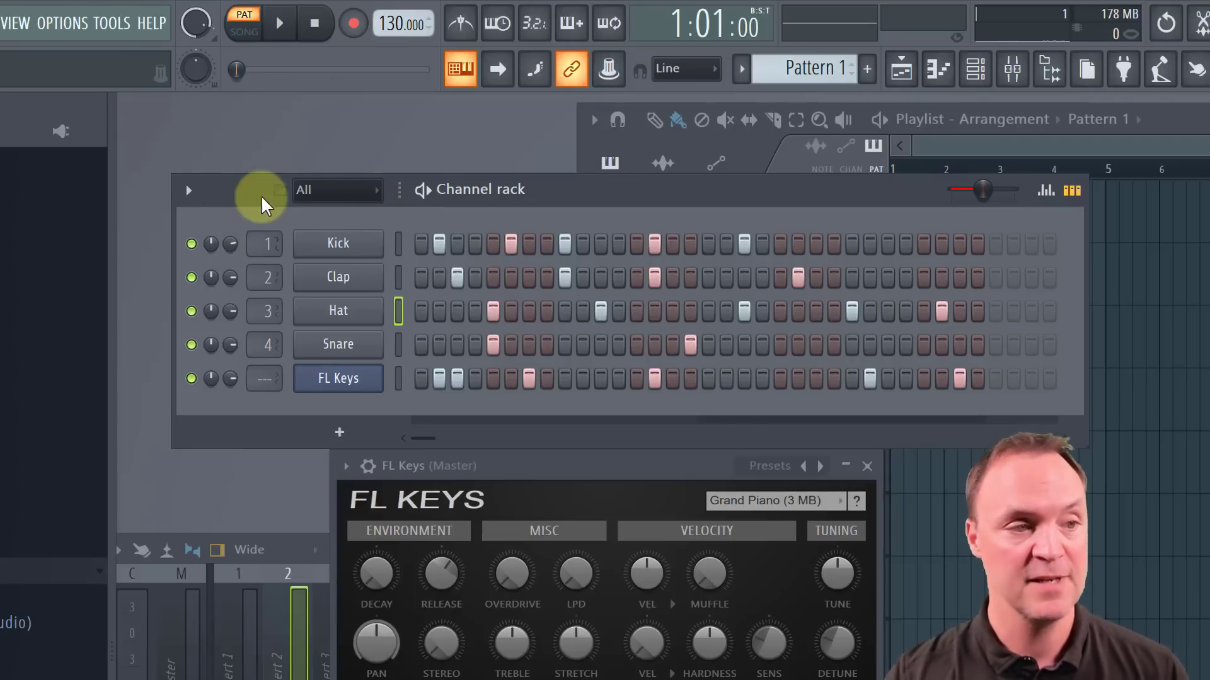
Browse the Misc > Used by demo projects folder in the browser, then collapse it.
left_click_drag(253, 199, 247, 189)
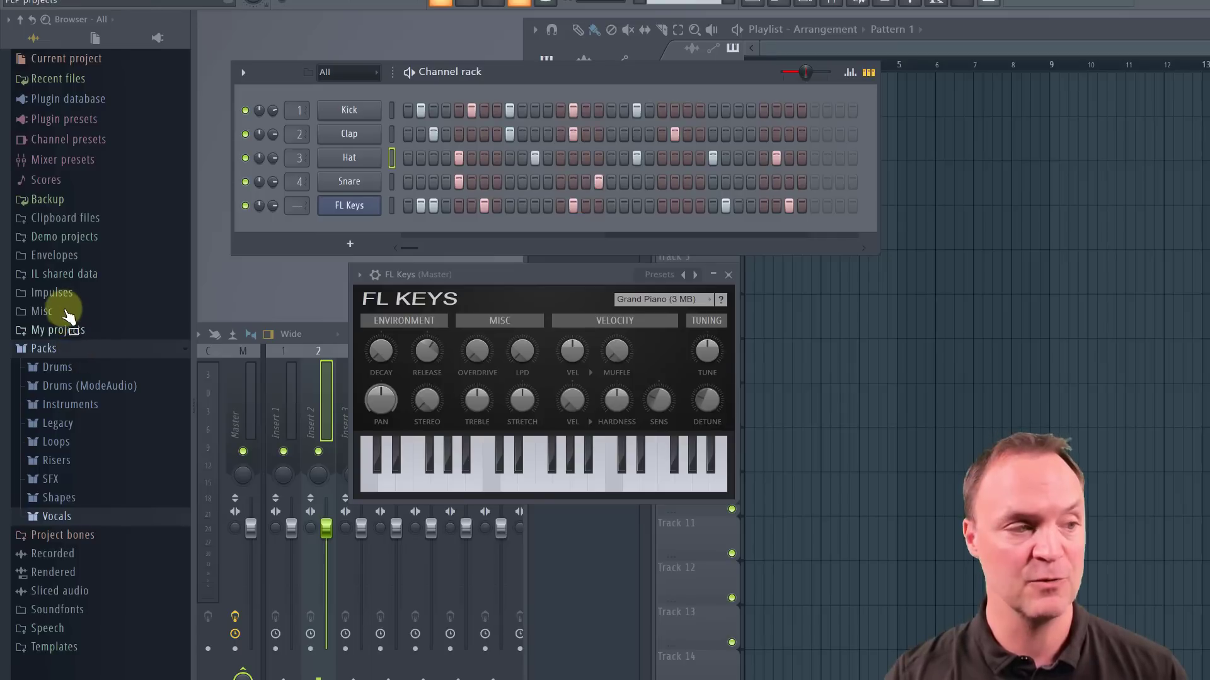
left_click(61, 311)
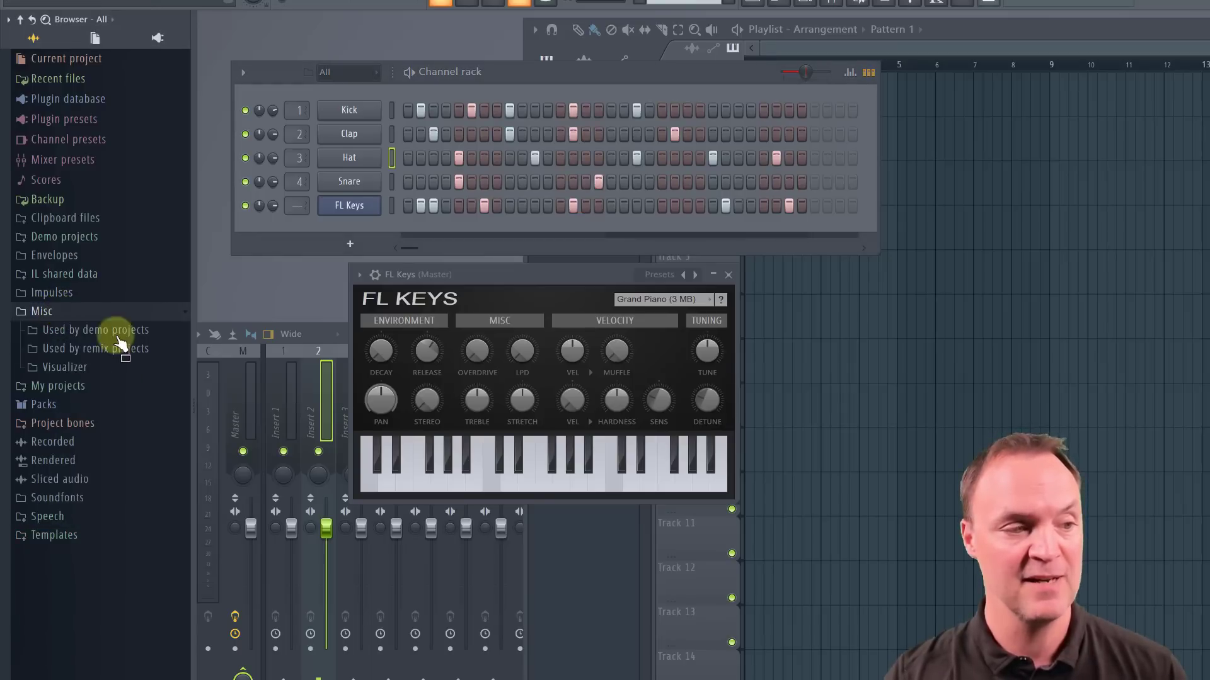
left_click(77, 330)
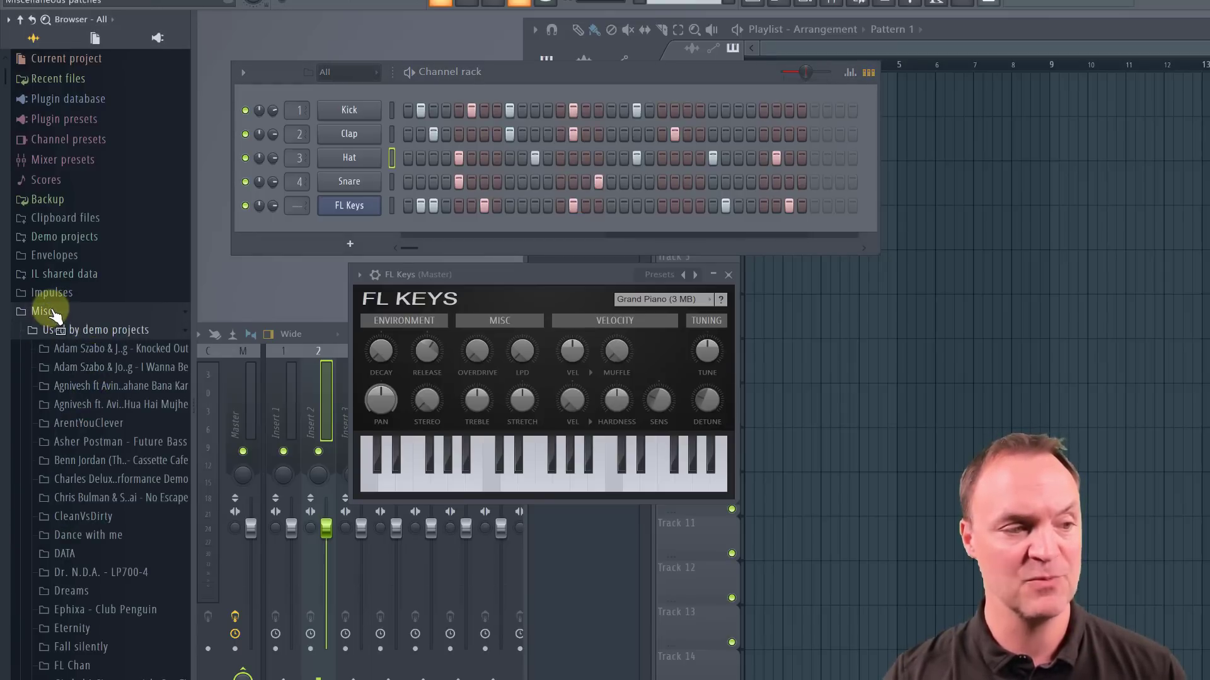
left_click(50, 311)
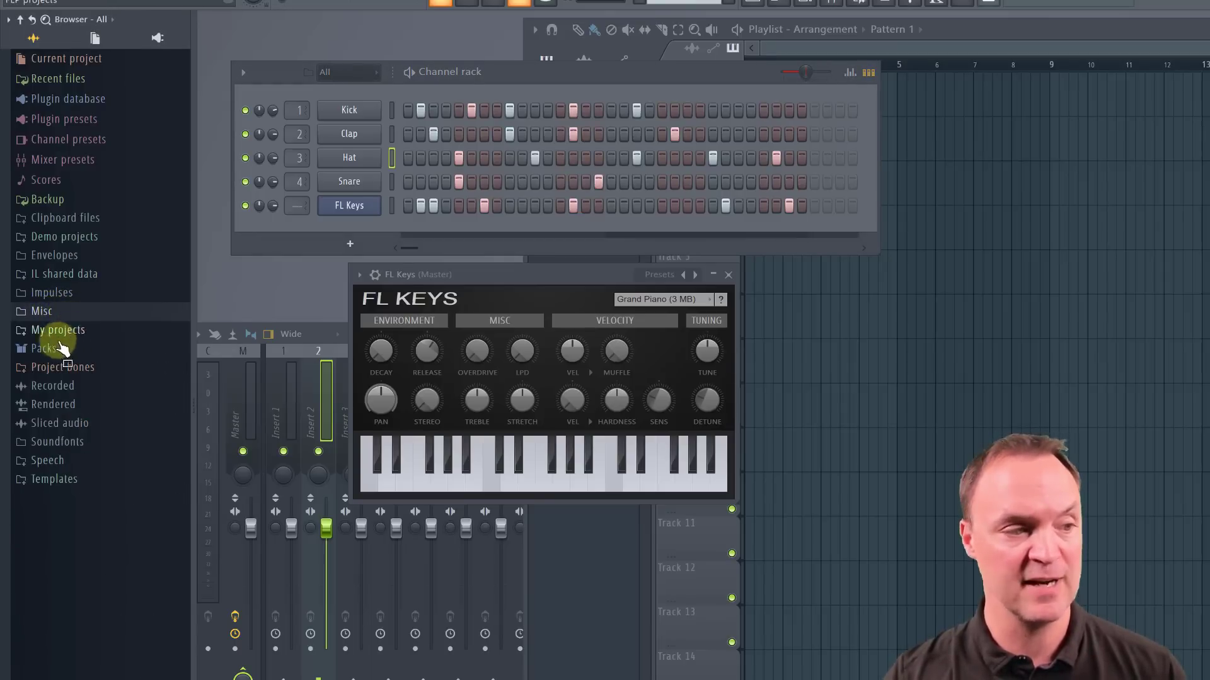
Drag the Ahh A sample from Packs > Vocals onto the Snare channel and play it.
left_click(61, 350)
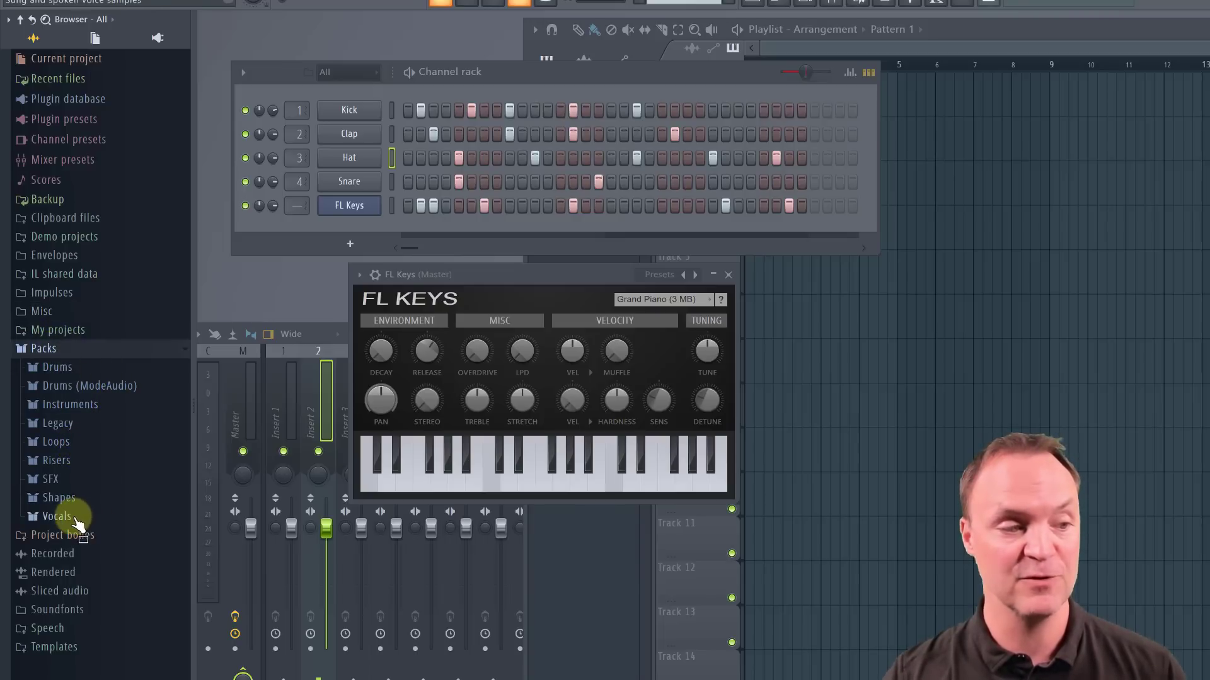
left_click(77, 519)
left_click_drag(112, 549, 359, 191)
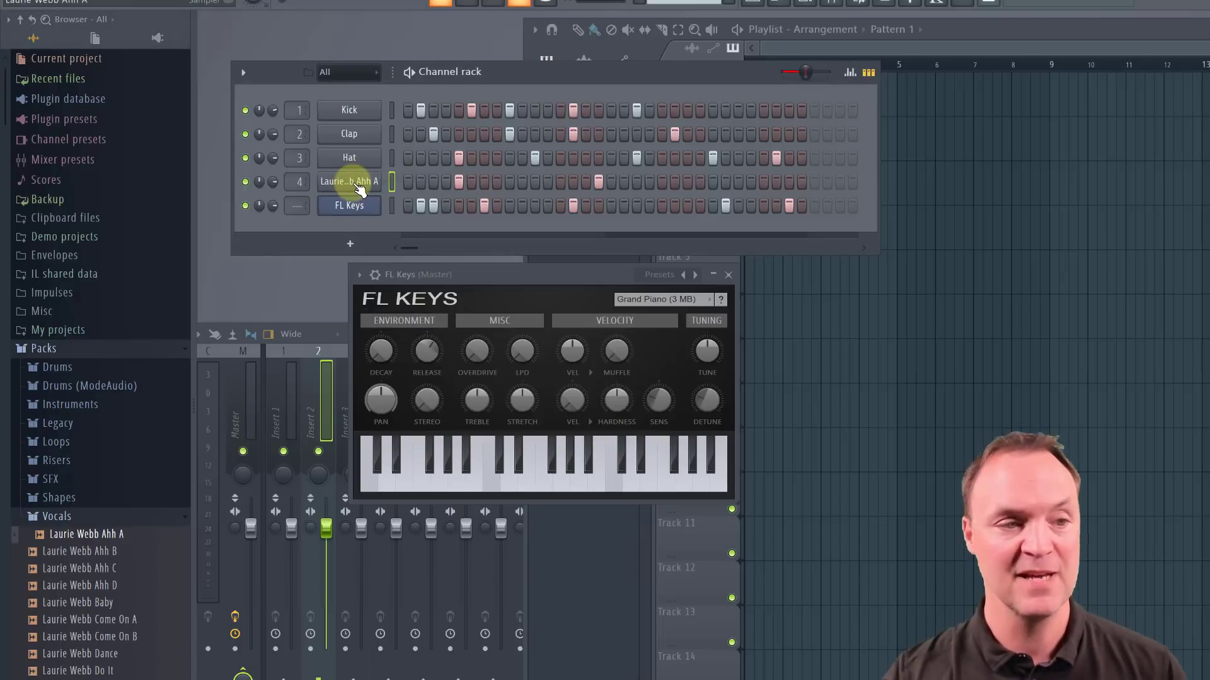
key("space")
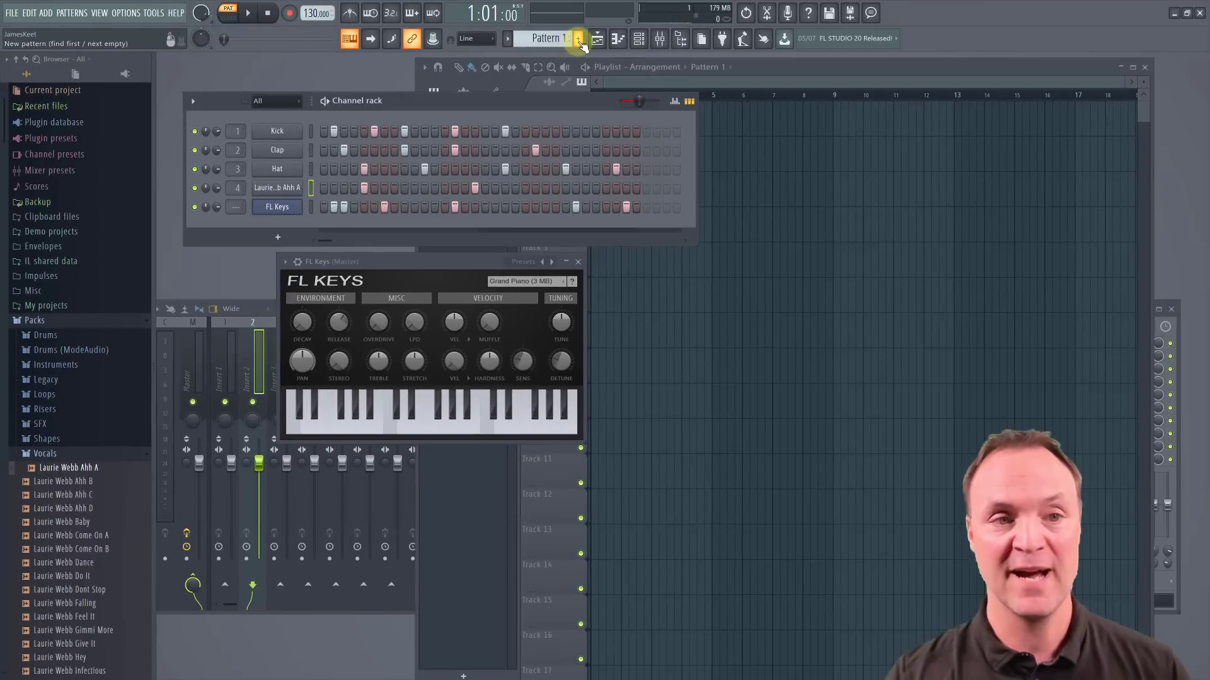
Create Pattern 2 with a hat hit on step 4 and claps on steps 6, 7 and 10.
left_click(791, 60)
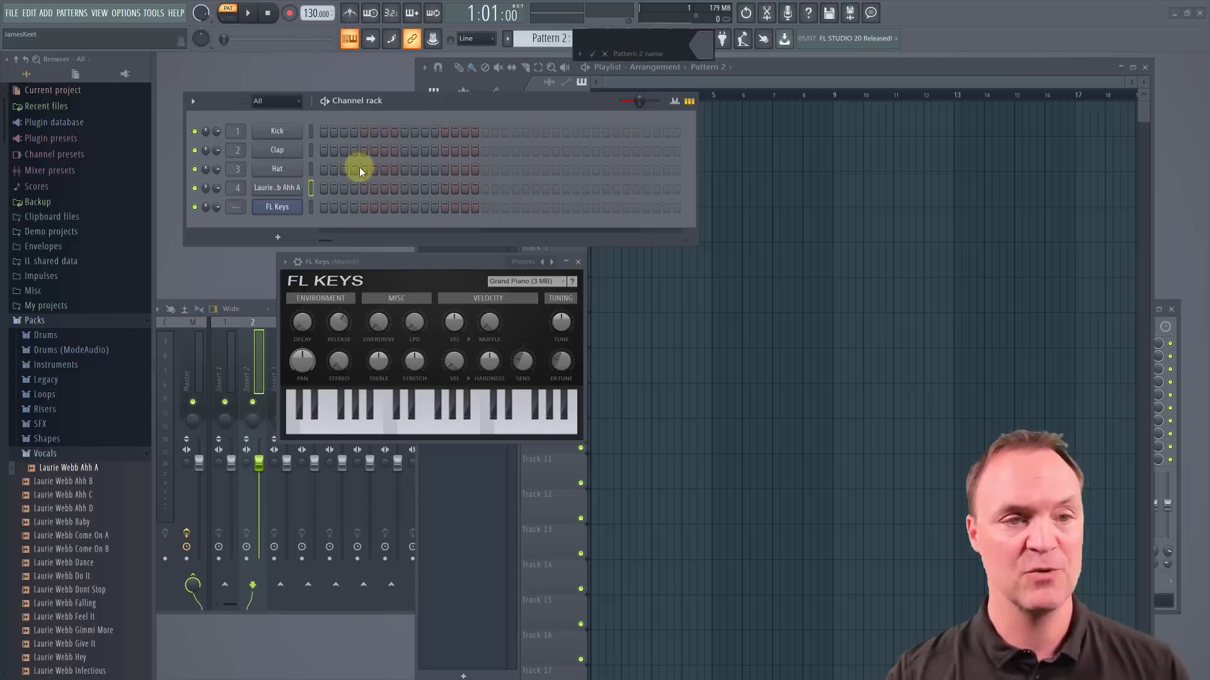
left_click(592, 54)
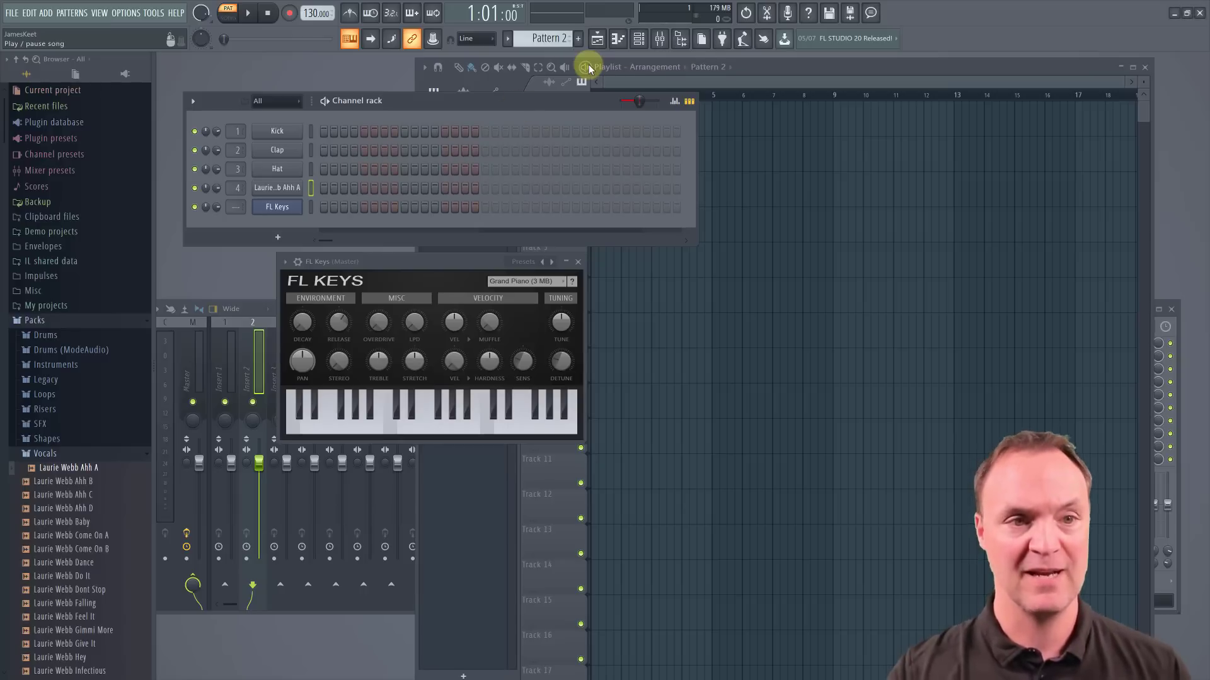
left_click(354, 169)
left_click(374, 150)
left_click(384, 150)
left_click(415, 150)
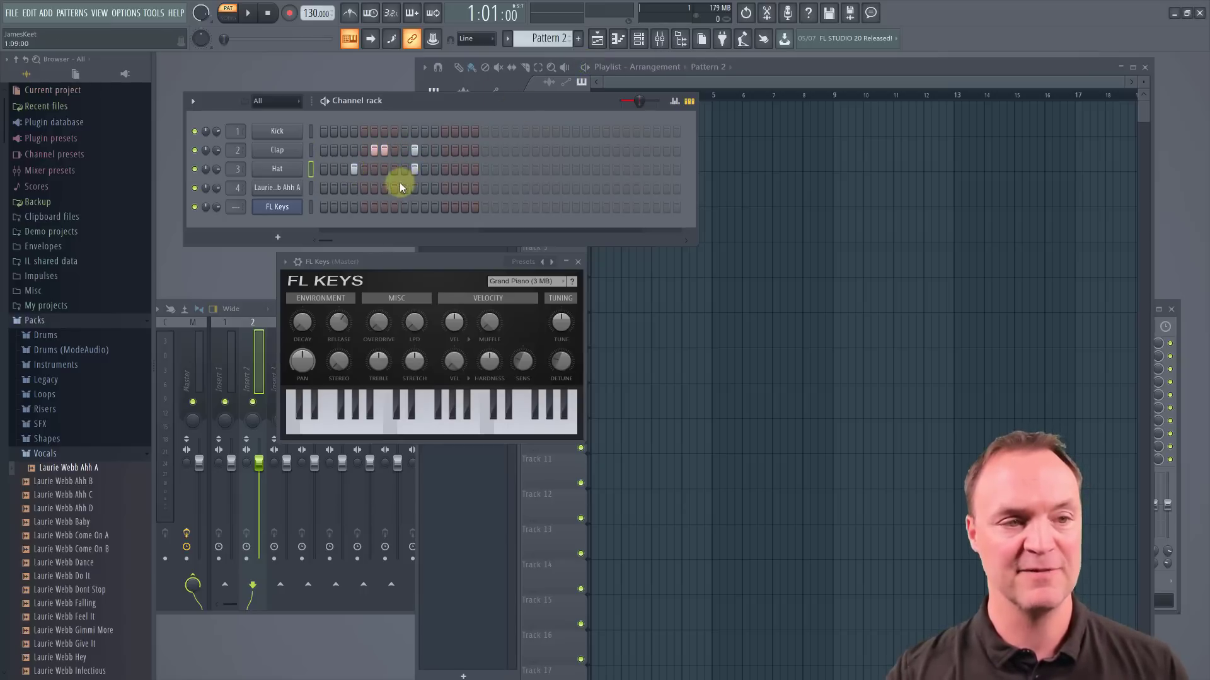
Add two vocal sample hits and an FL Keys note on step 5, auditioning Pattern 2.
left_click(374, 187)
left_click(425, 188)
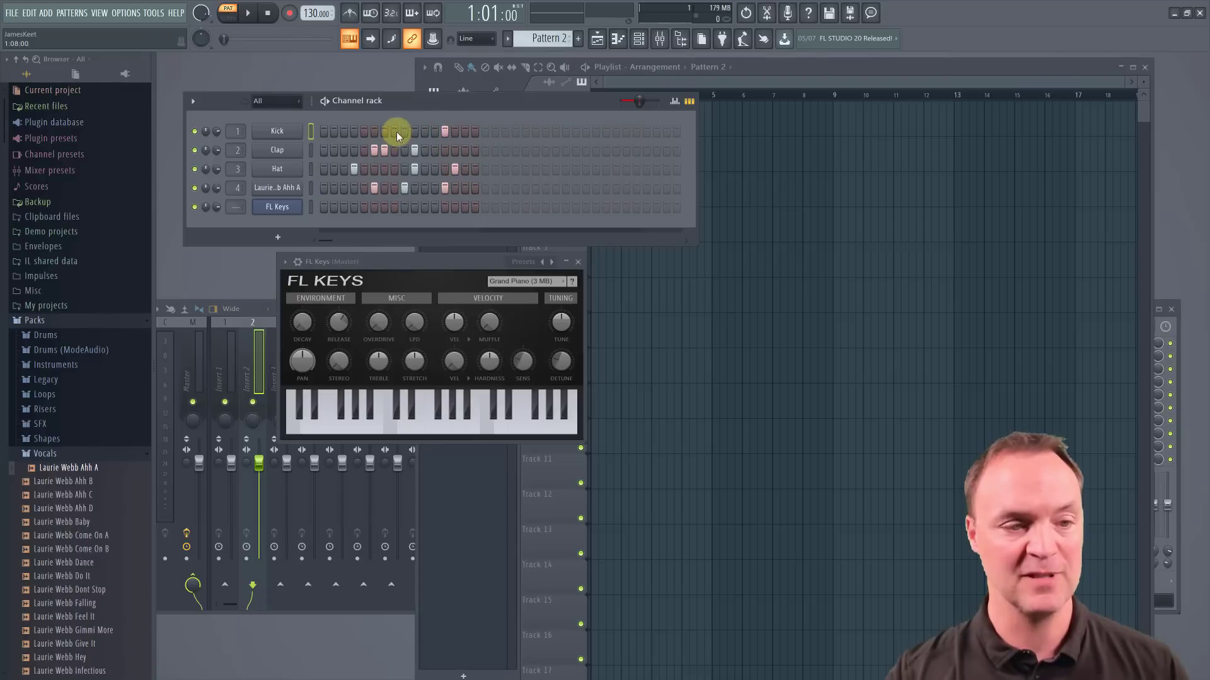
key("space")
left_click(362, 211)
key("space")
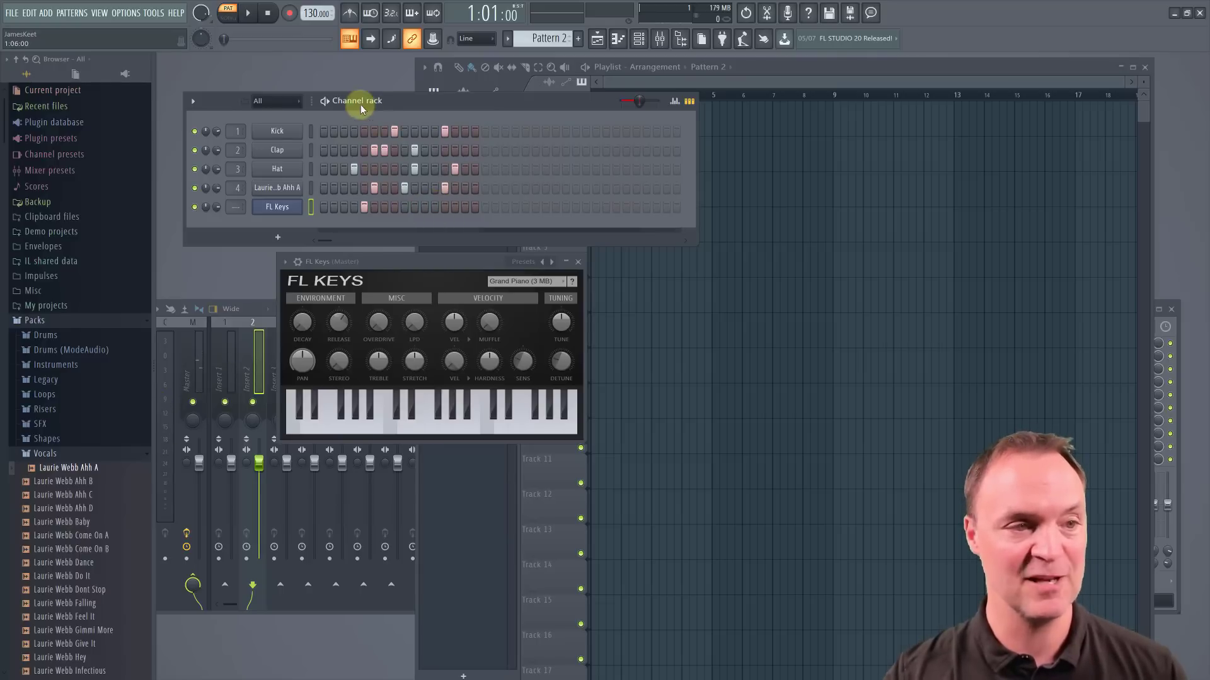
left_click_drag(388, 102, 428, 103)
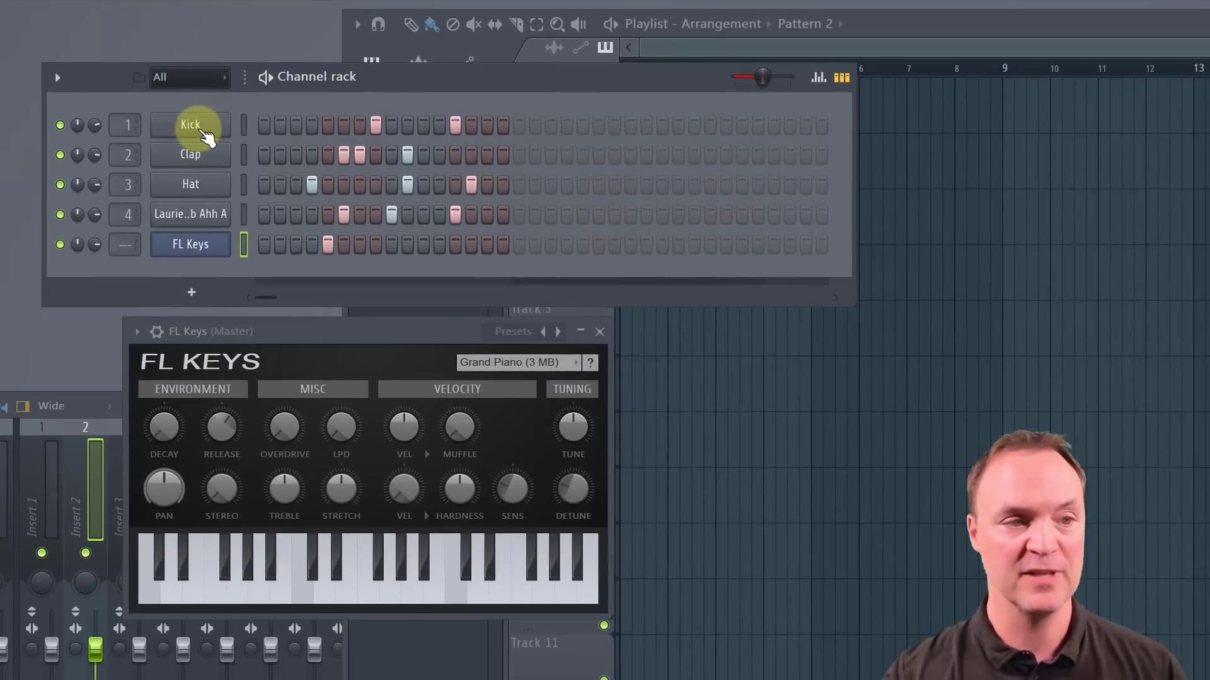
Colour the Kick channel yellow.
right_click(200, 132)
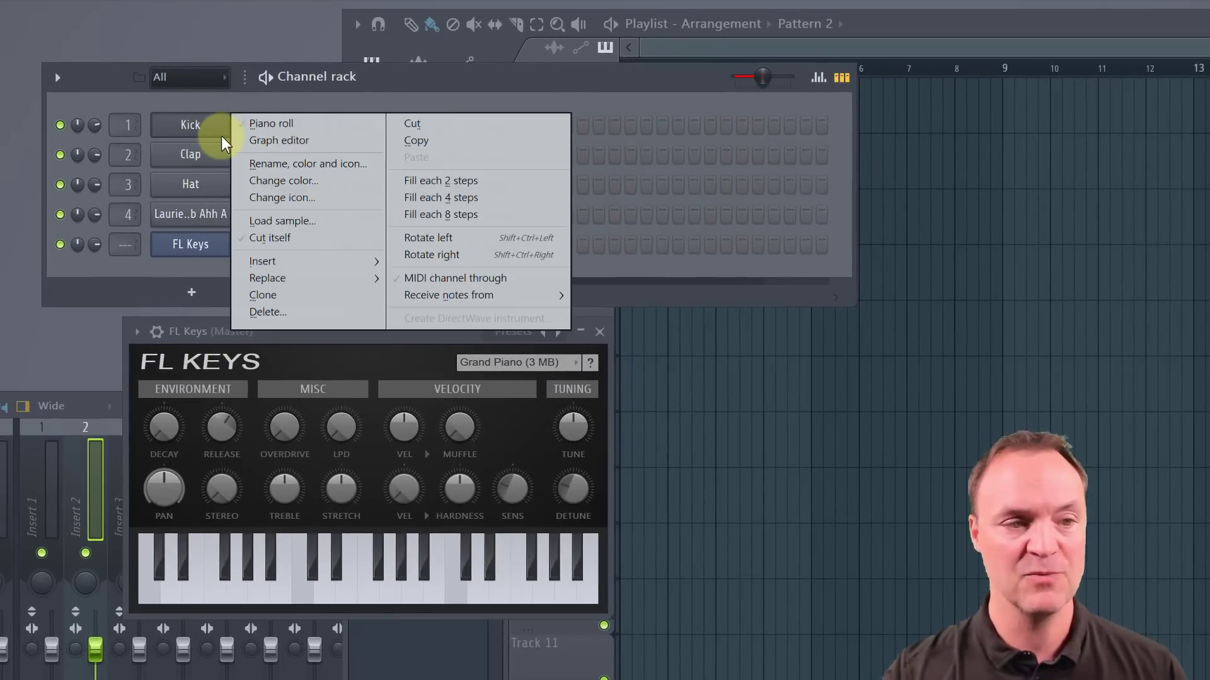
left_click(330, 181)
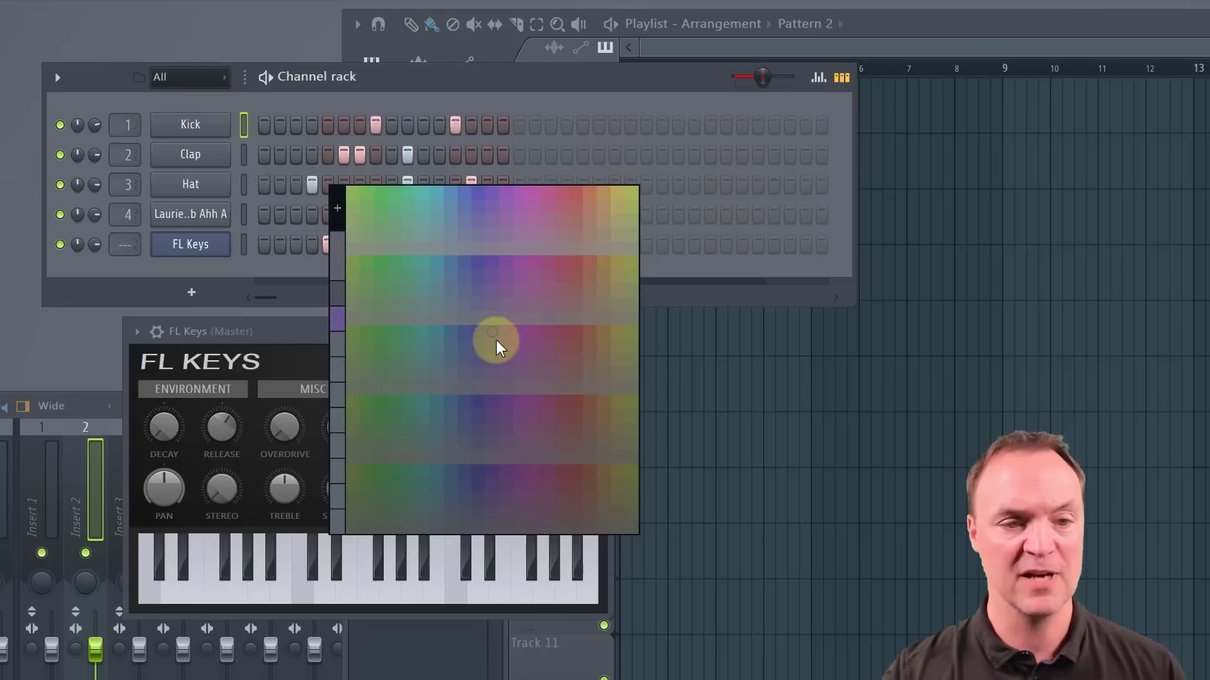
left_click(618, 270)
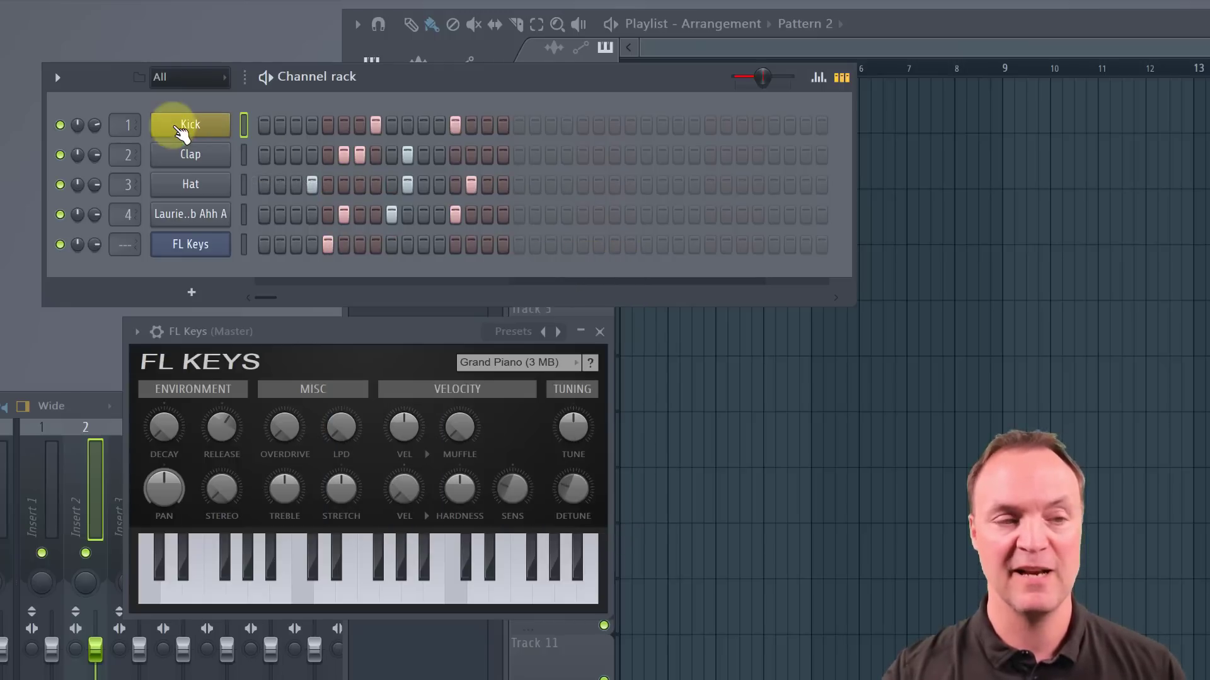
Change the Kick channel's icon to the microphone.
right_click(195, 129)
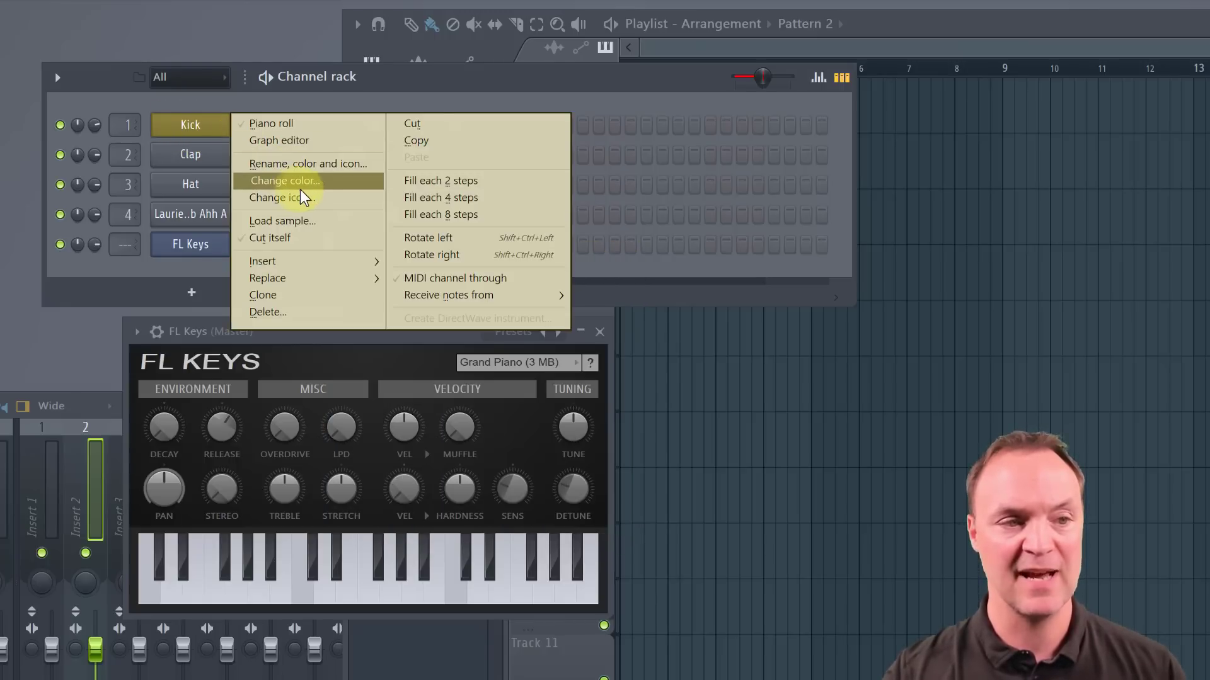
left_click(332, 198)
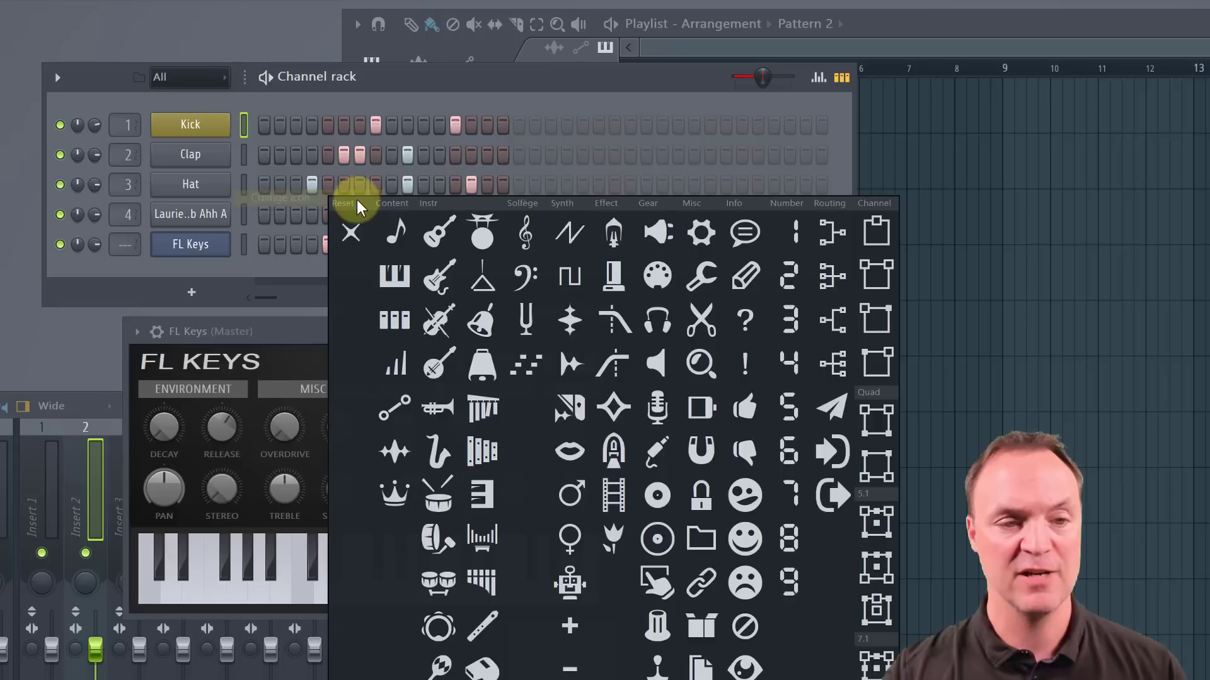
left_click(655, 409)
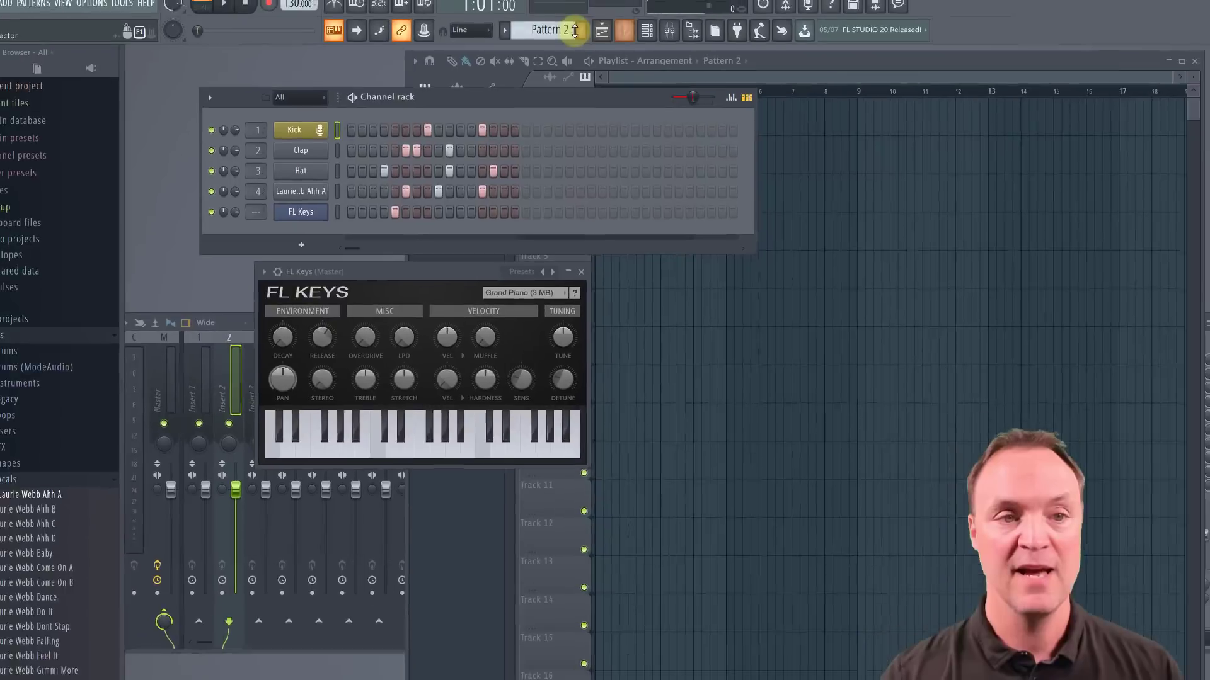
Add Pattern 3 with one hat, two clap, one kick and one FL Keys step.
left_click(609, 0)
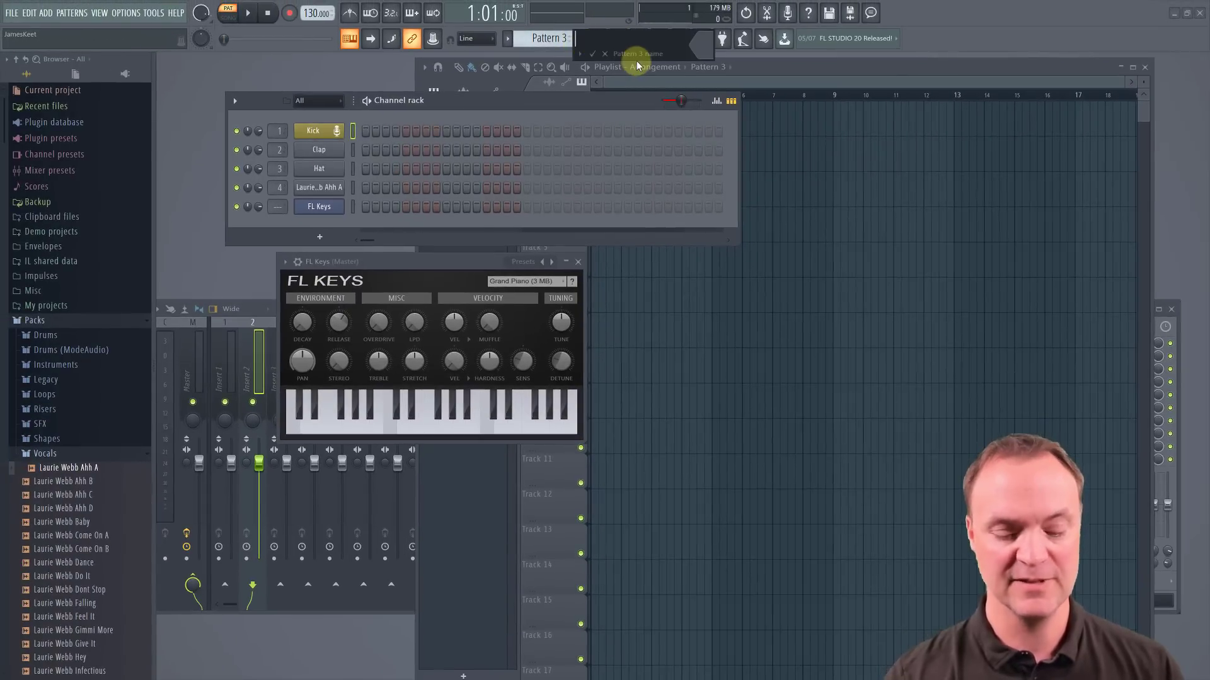
key("Return")
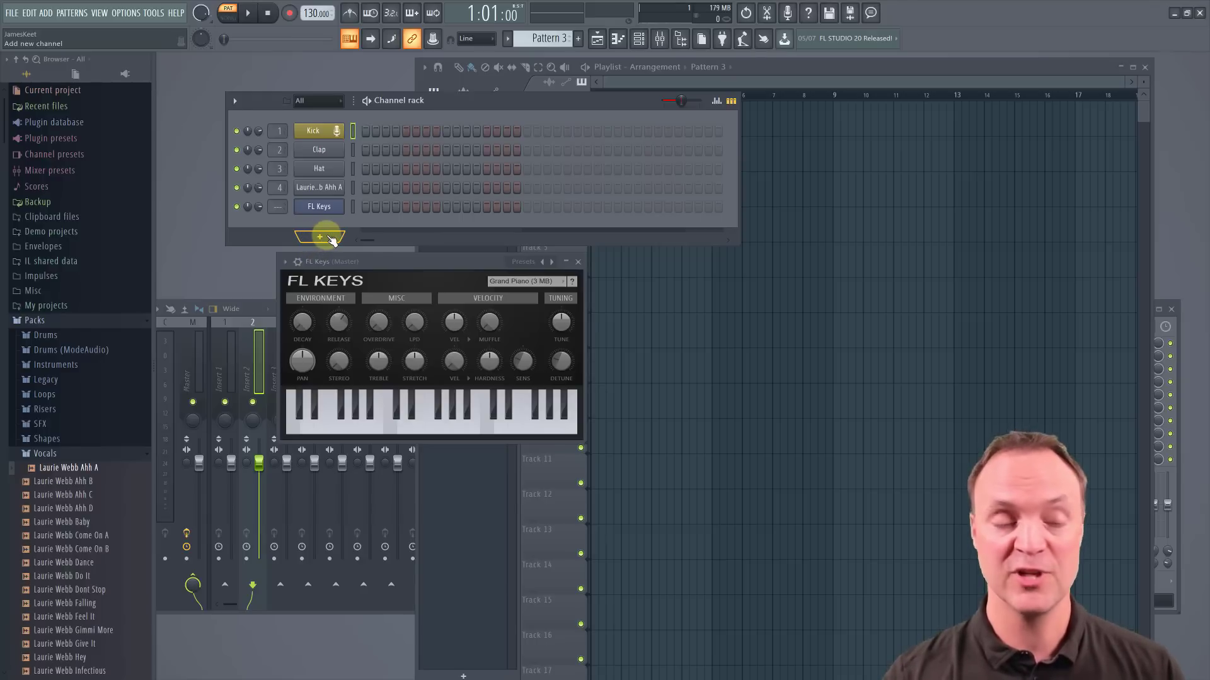
left_click(466, 168)
left_click(486, 150)
left_click(406, 150)
left_click(416, 131)
left_click(477, 206)
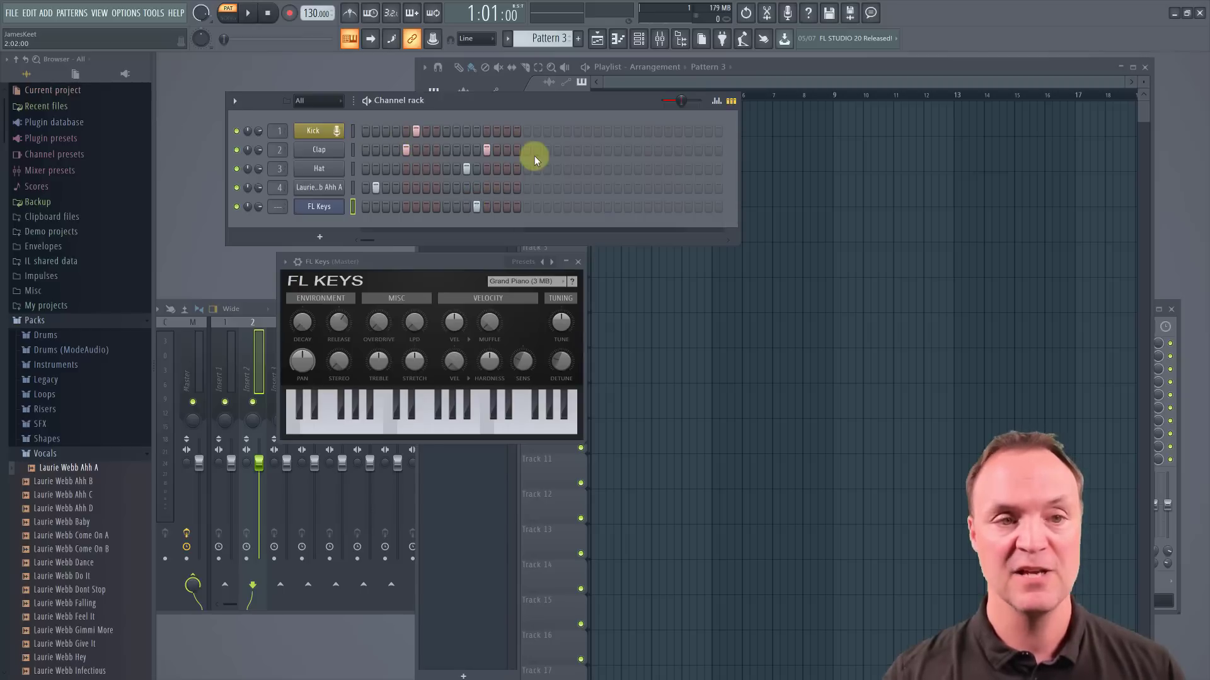
left_click_drag(555, 100, 485, 101)
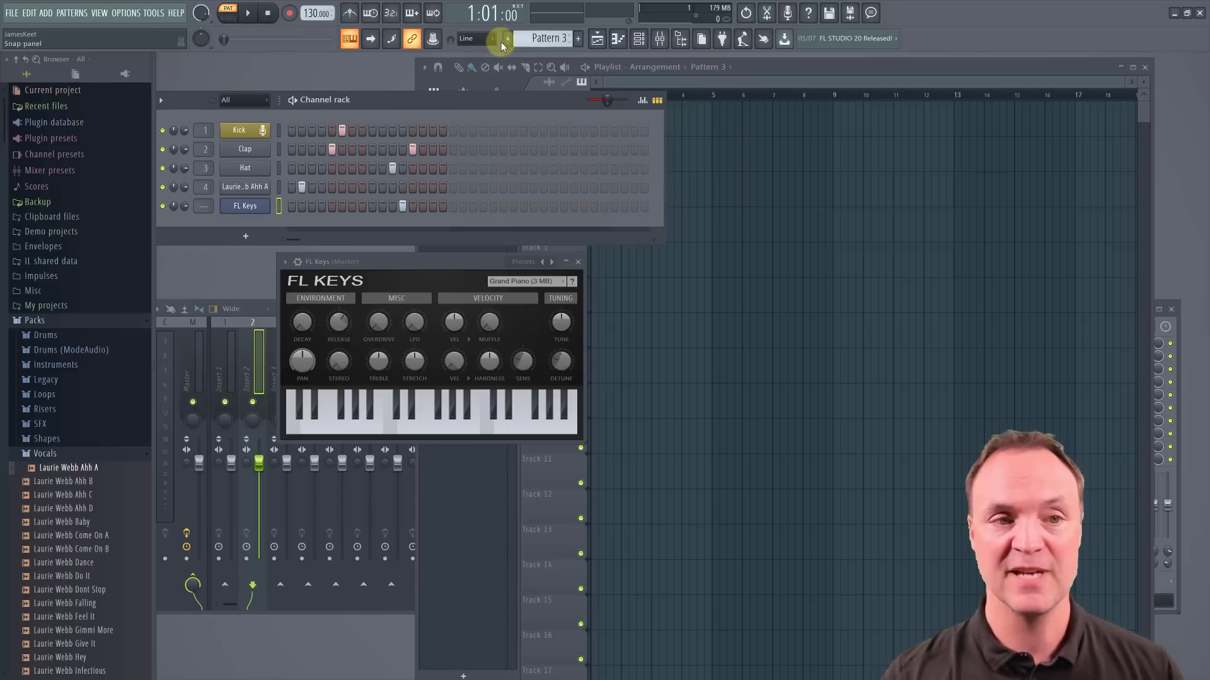
Switch through Pattern 1 and Pattern 2 and back to Pattern 3 in the pattern selector.
left_click(507, 39)
left_click(524, 55)
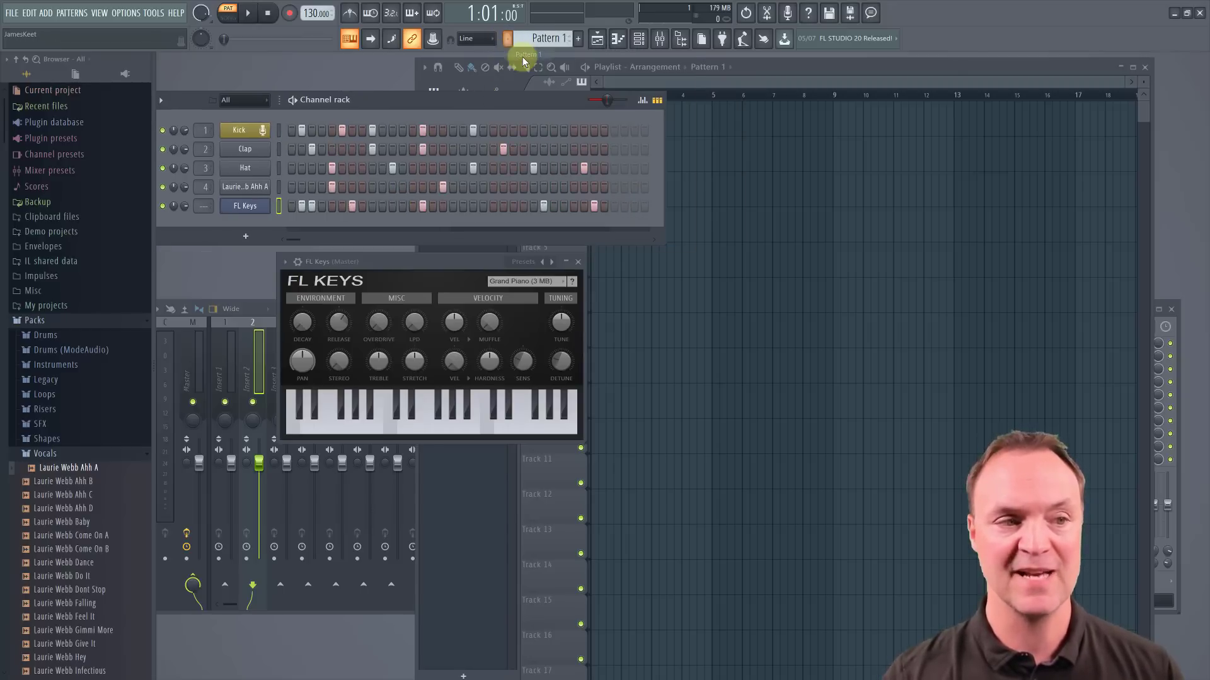
left_click(508, 39)
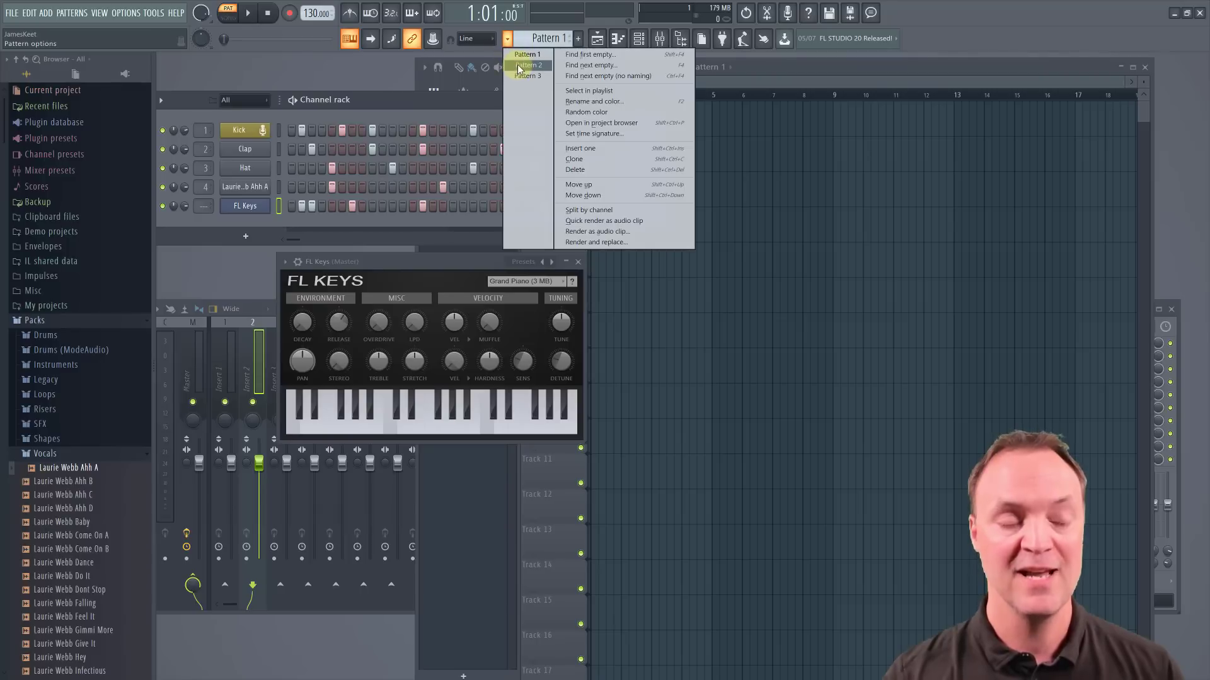
left_click(523, 74)
left_click(507, 39)
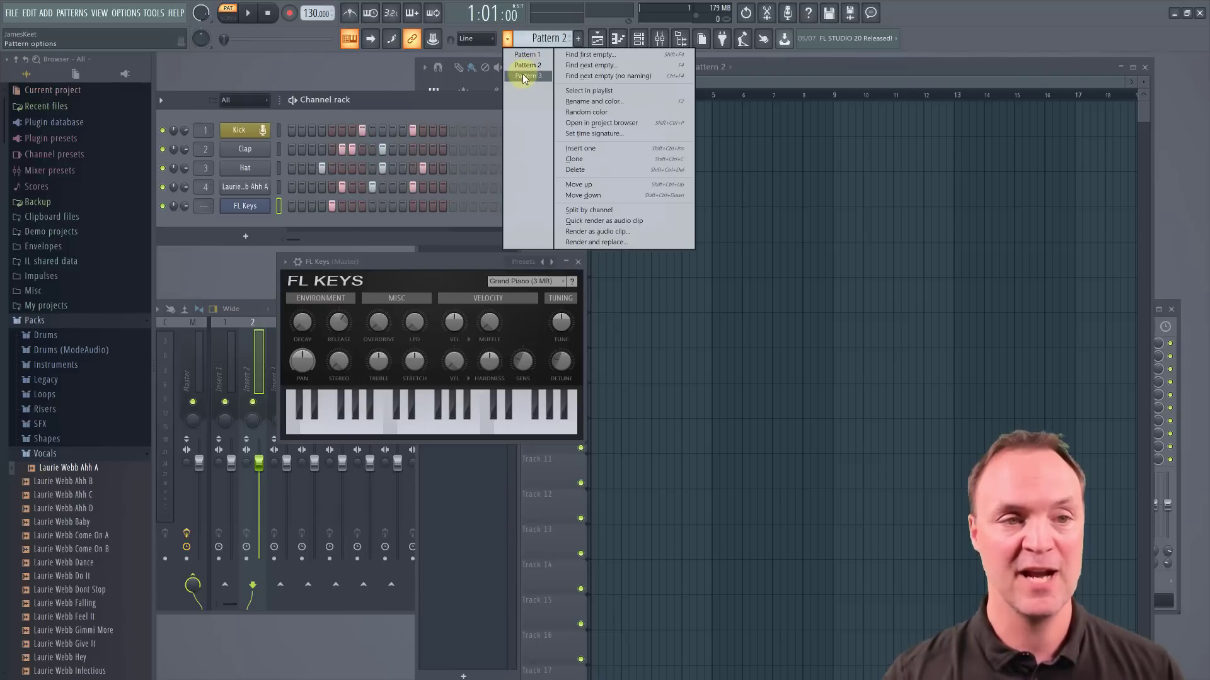
left_click(513, 58)
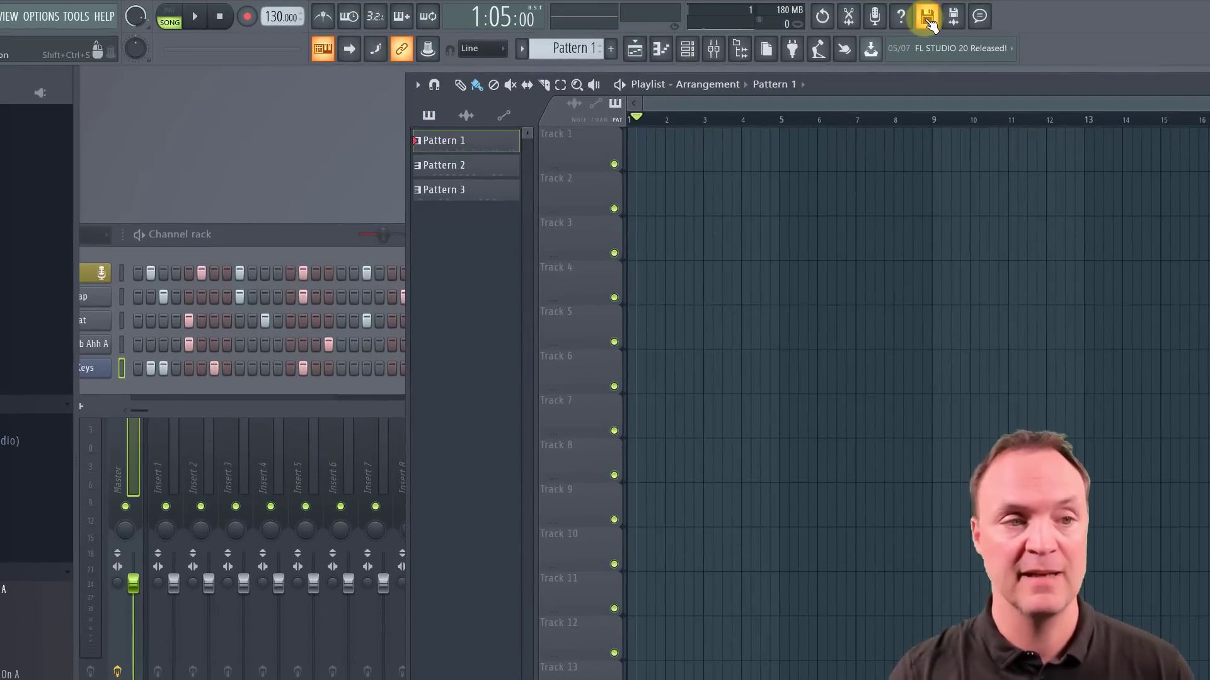
Save the FL Studio project using the toolbar Save icon.
left_click(928, 17)
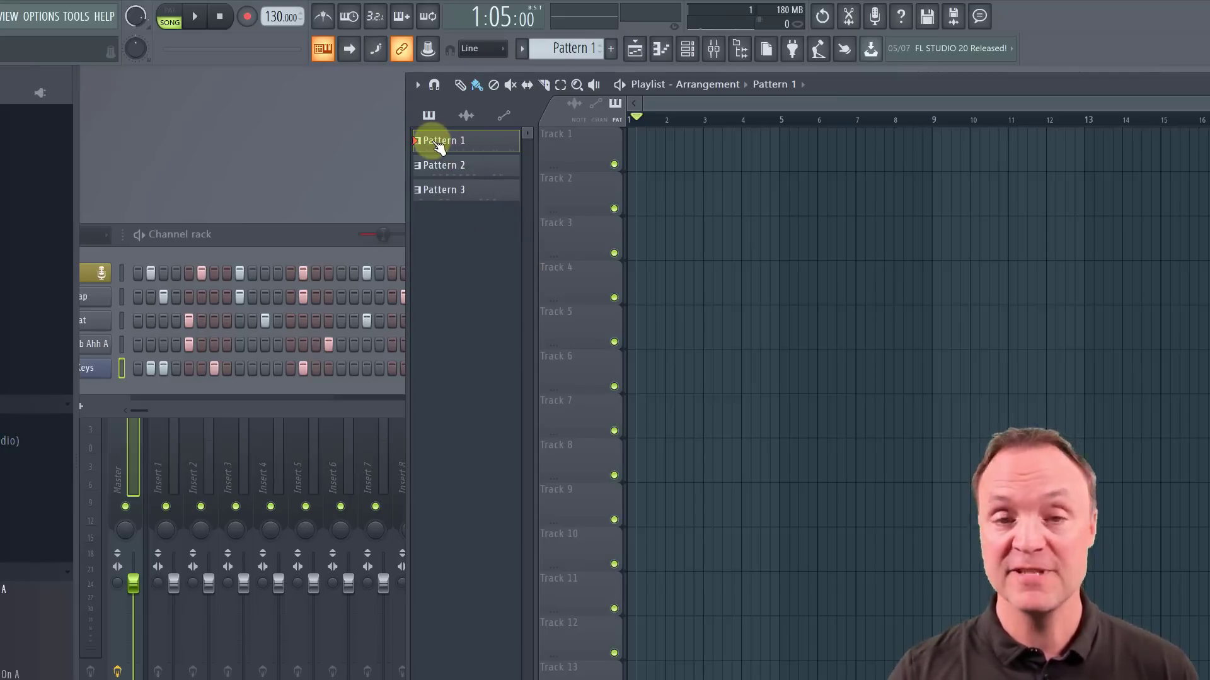
left_click_drag(440, 146, 706, 189)
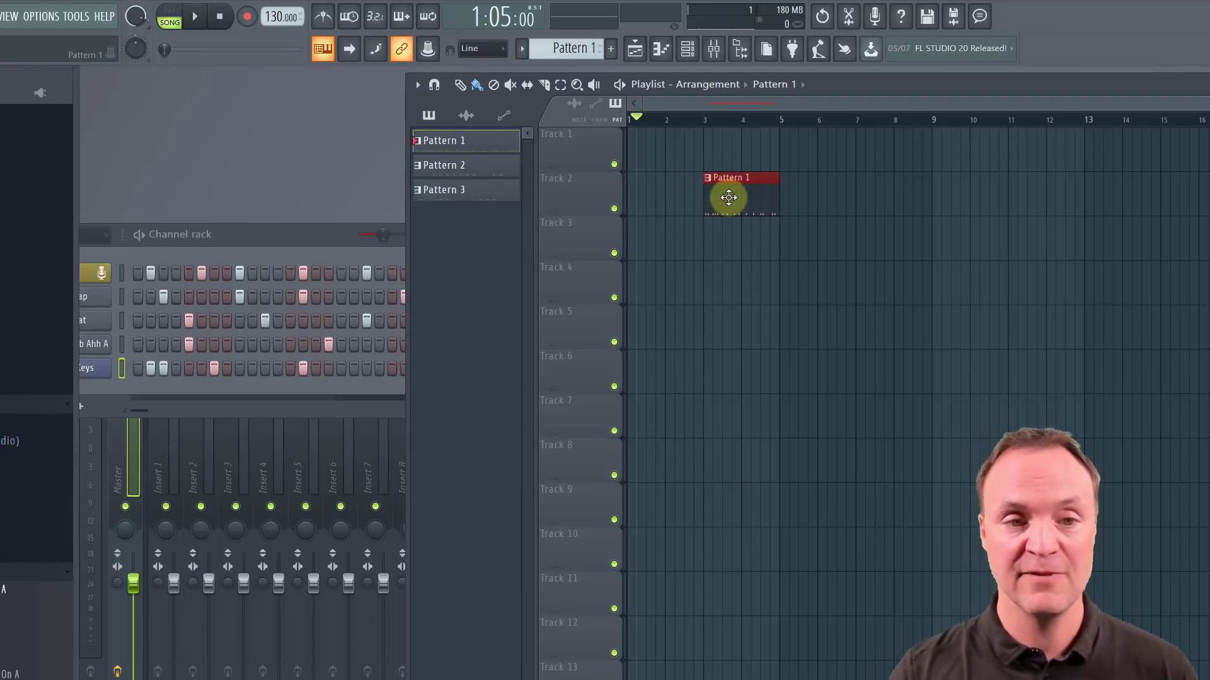
left_click_drag(740, 196, 775, 380)
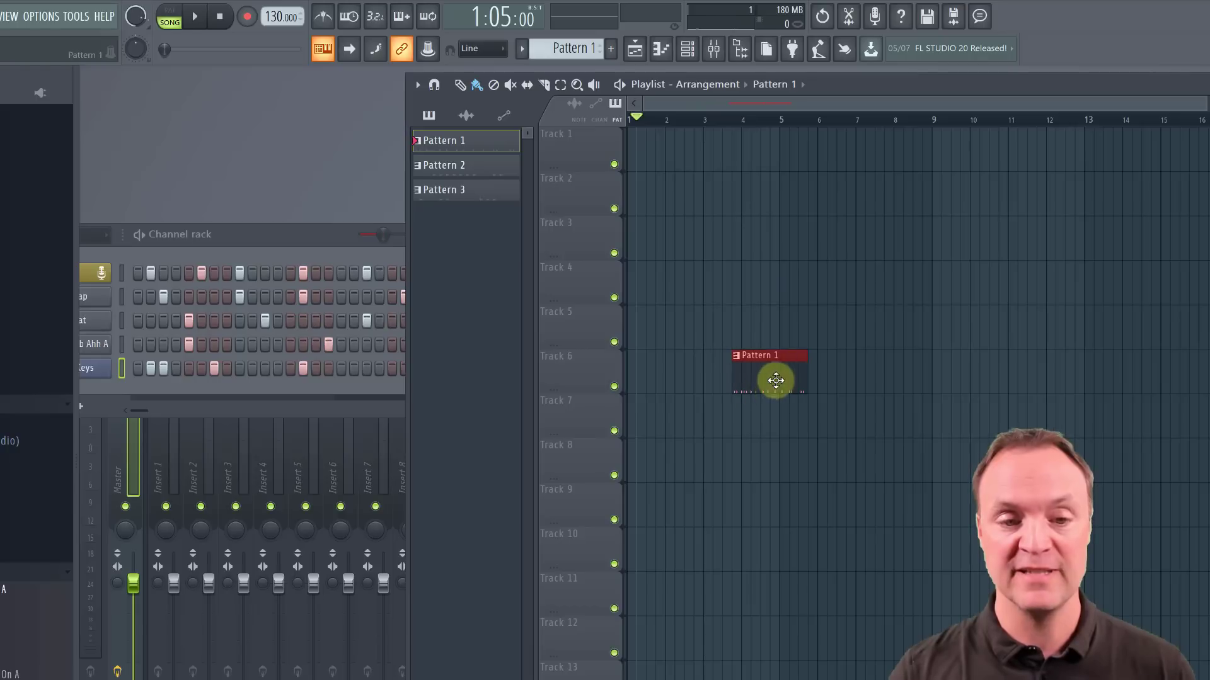
left_click_drag(758, 281, 750, 281)
right_click(751, 285)
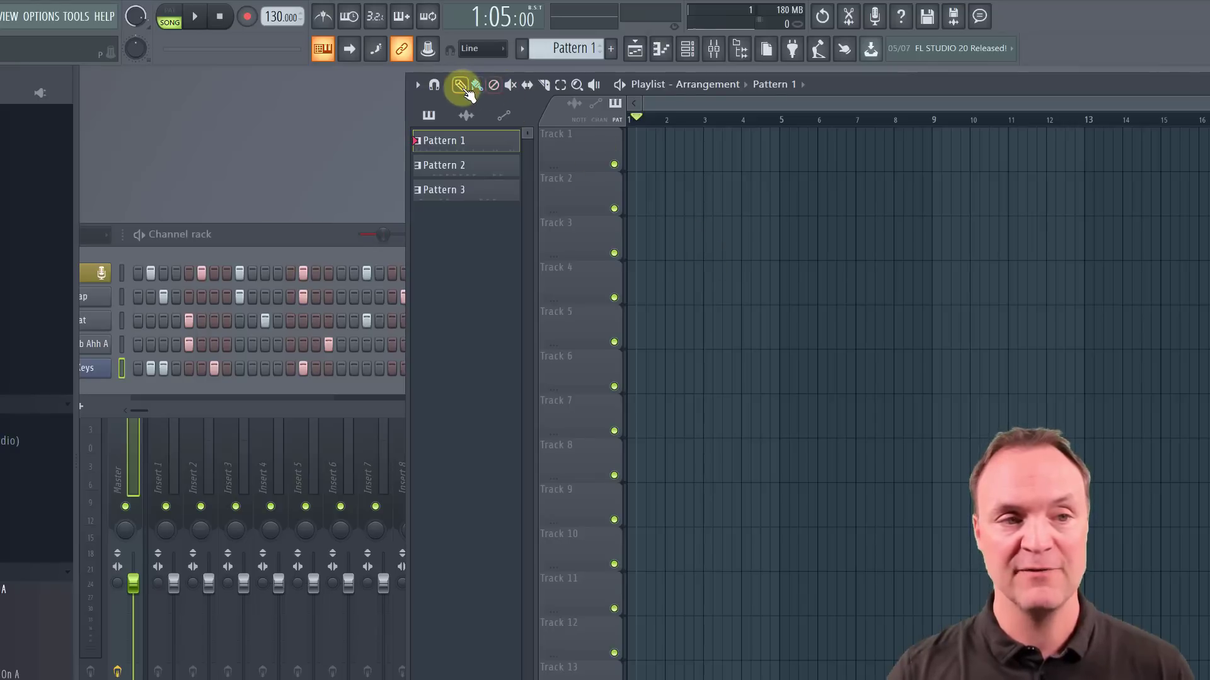
left_click(461, 85)
left_click(456, 165)
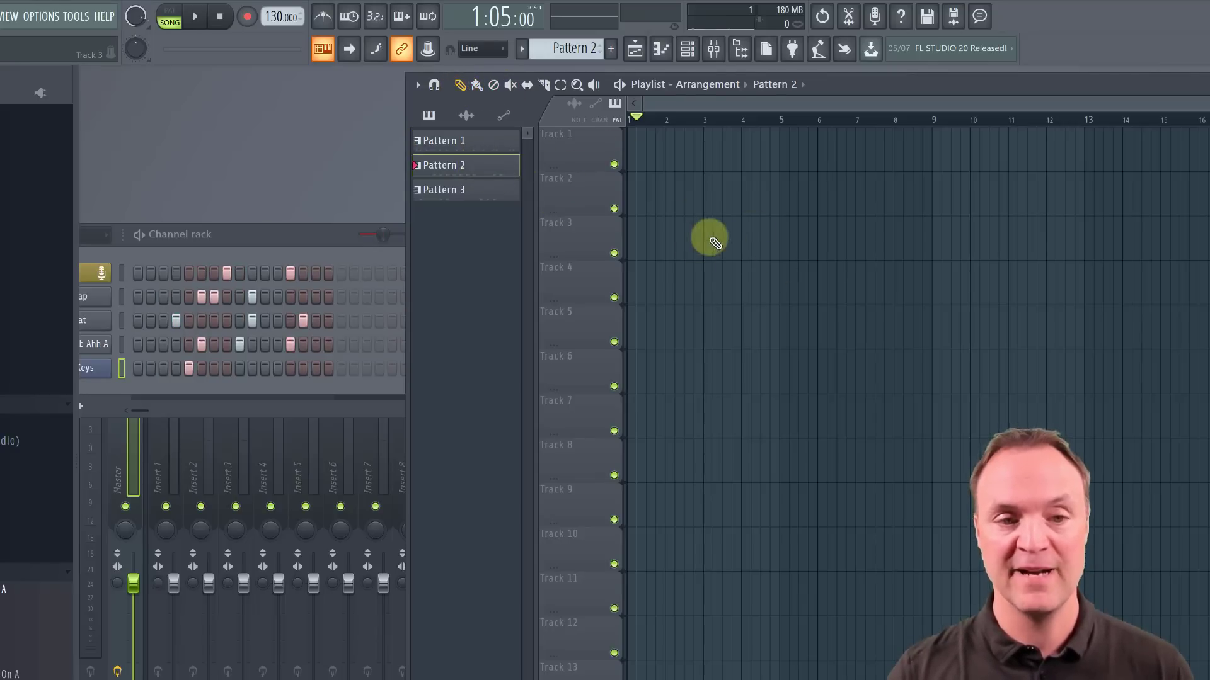
left_click(721, 238)
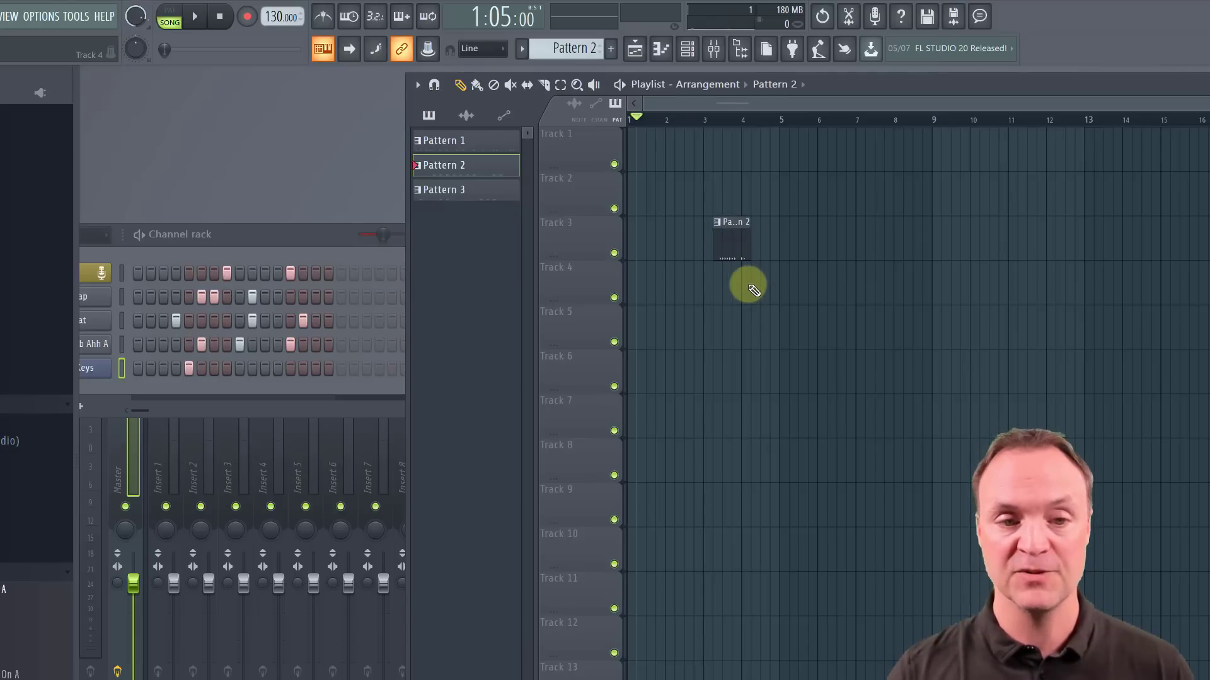
left_click(755, 290)
left_click(830, 324)
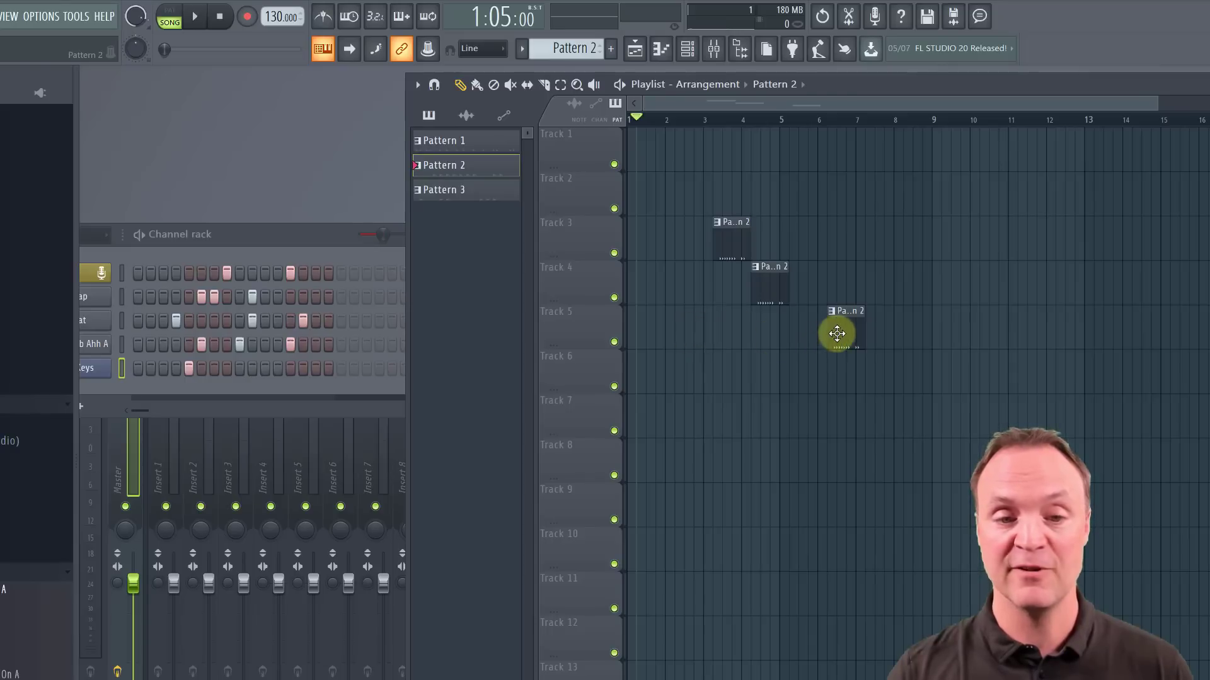
right_click(837, 333)
right_click(756, 286)
right_click(729, 238)
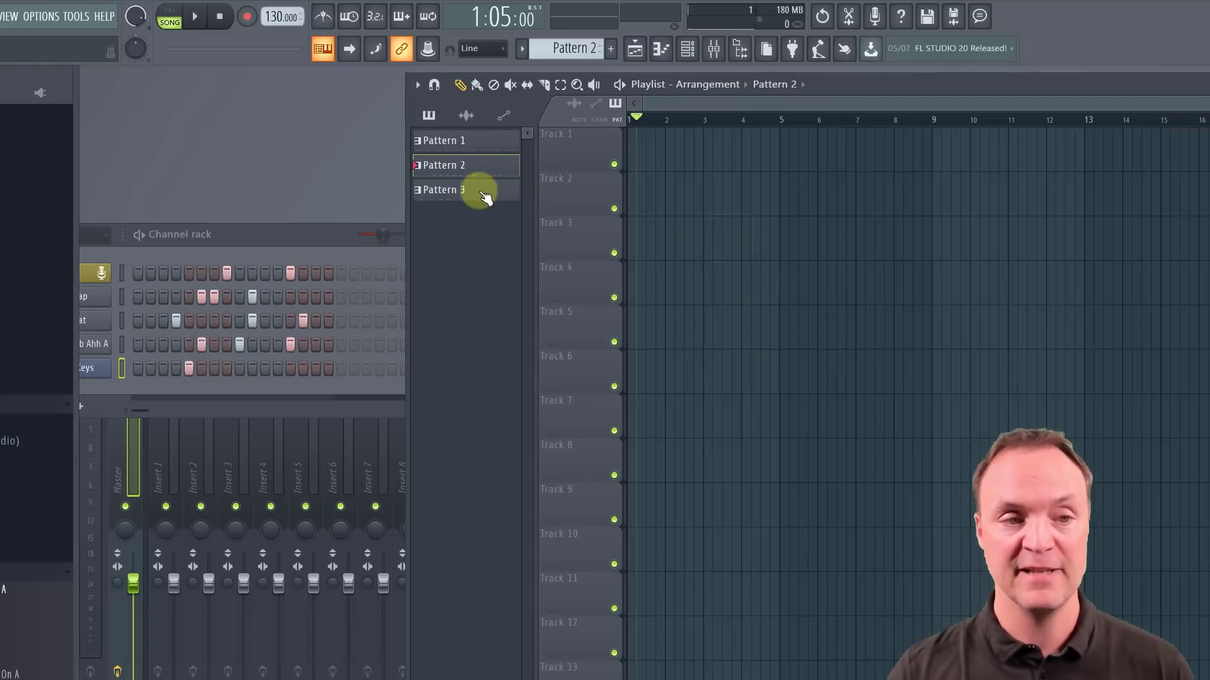
Paint a row of Pattern 3 clips, drop the bar 3 clip, and move them to Track 5.
left_click(482, 192)
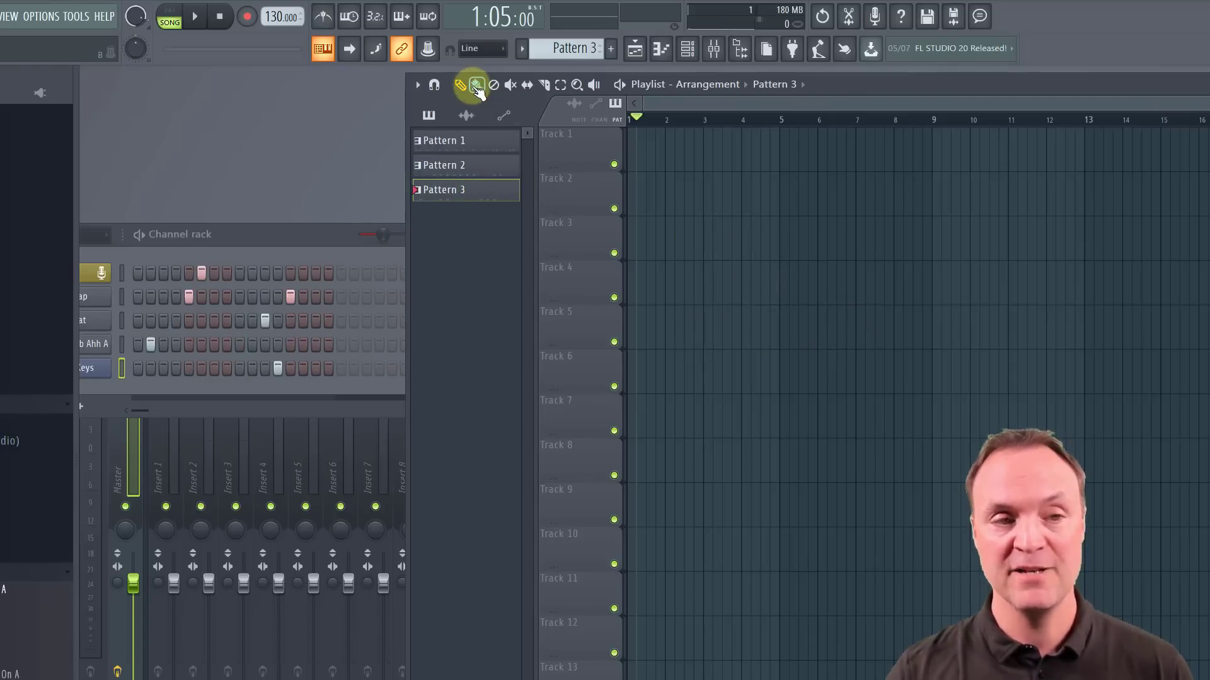
left_click(477, 86)
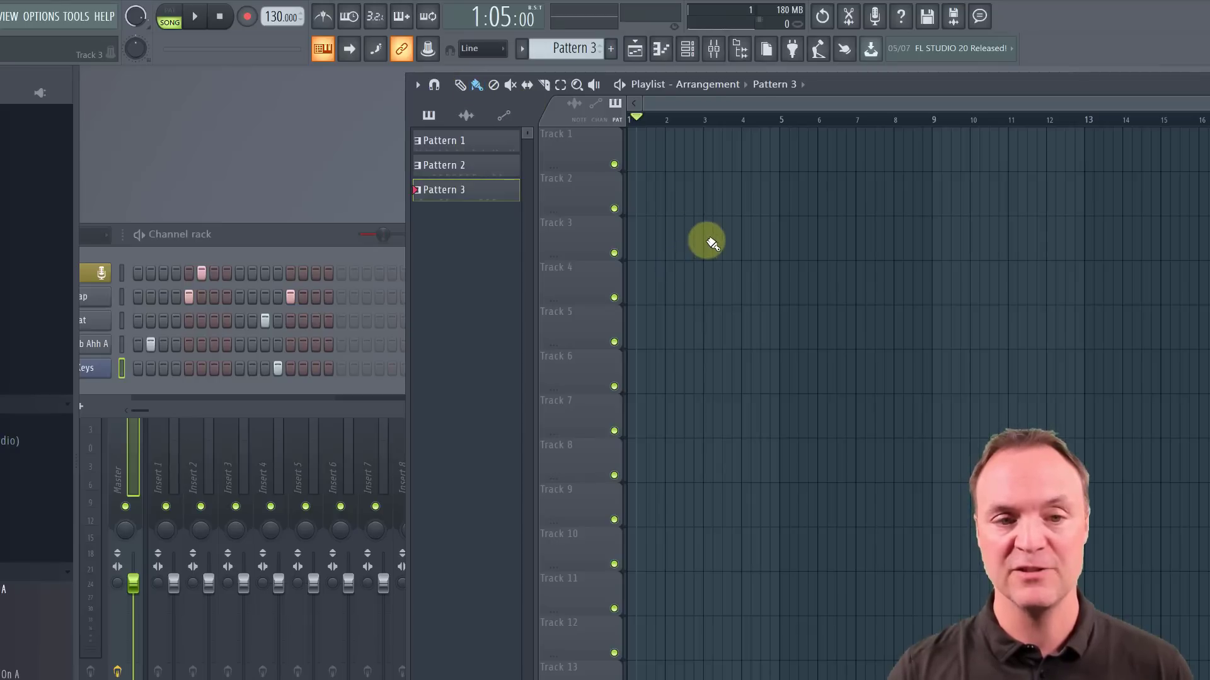
mouse_move(708, 243)
left_mouse_down()
mouse_move(869, 231)
mouse_move(1121, 248)
left_mouse_up()
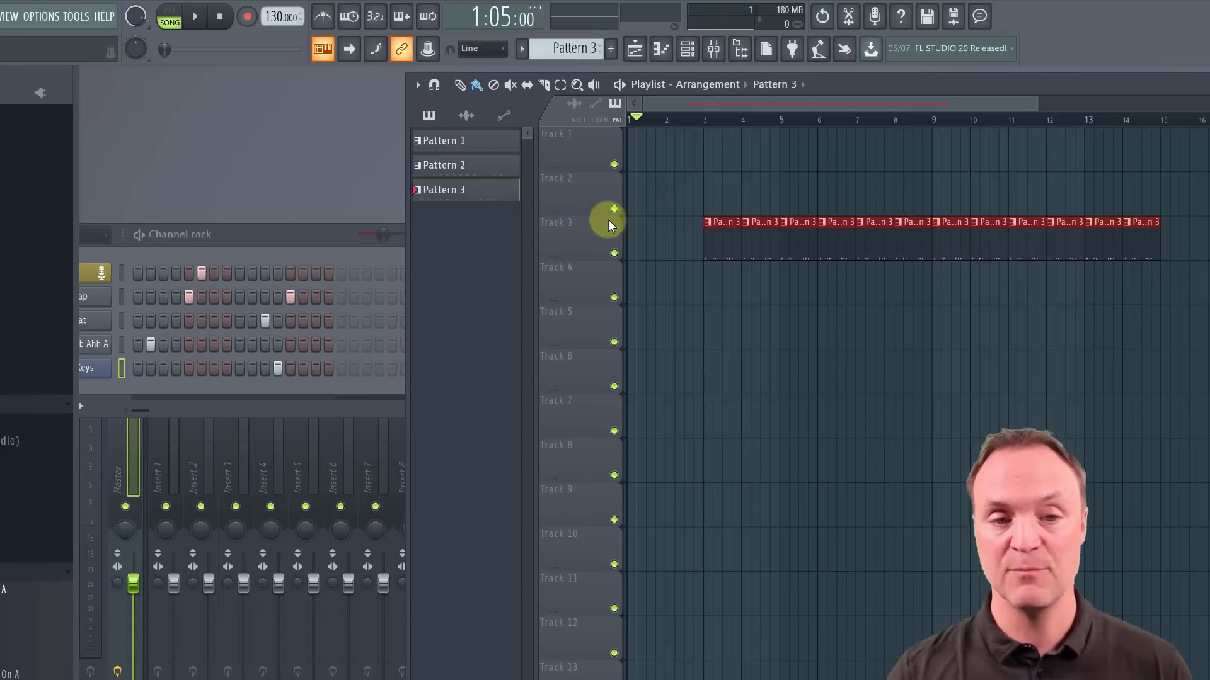
left_click(722, 241)
left_click_drag(721, 242, 752, 257)
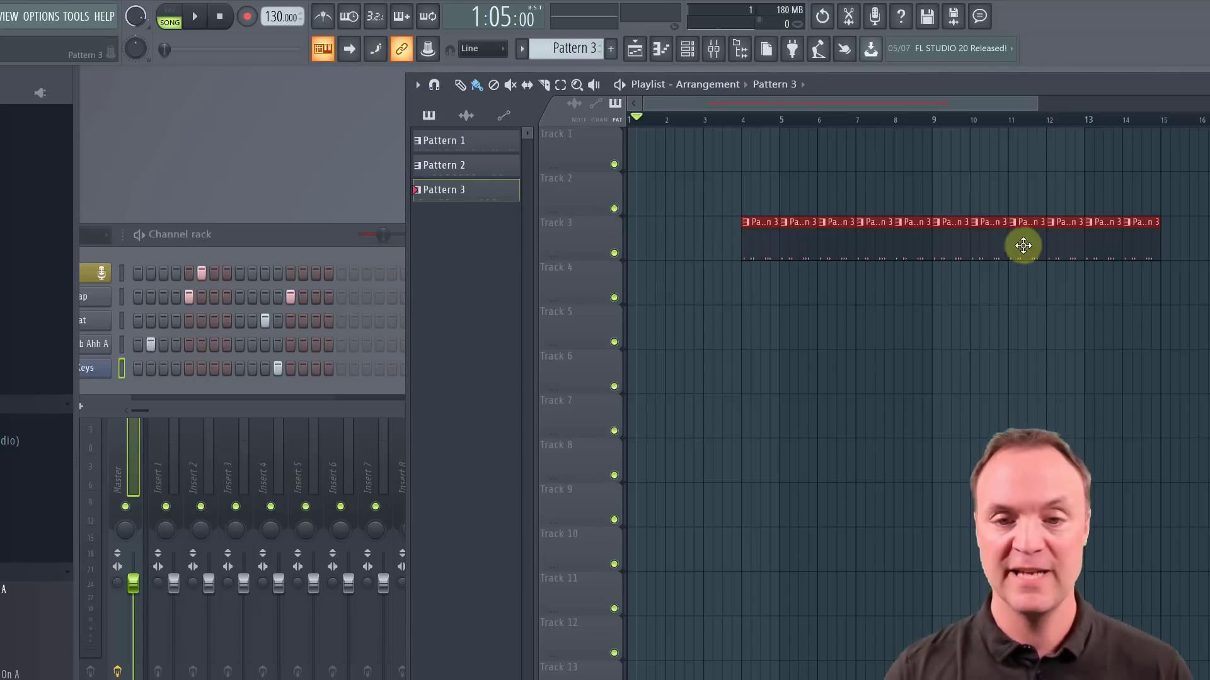
left_click_drag(1192, 301, 738, 219)
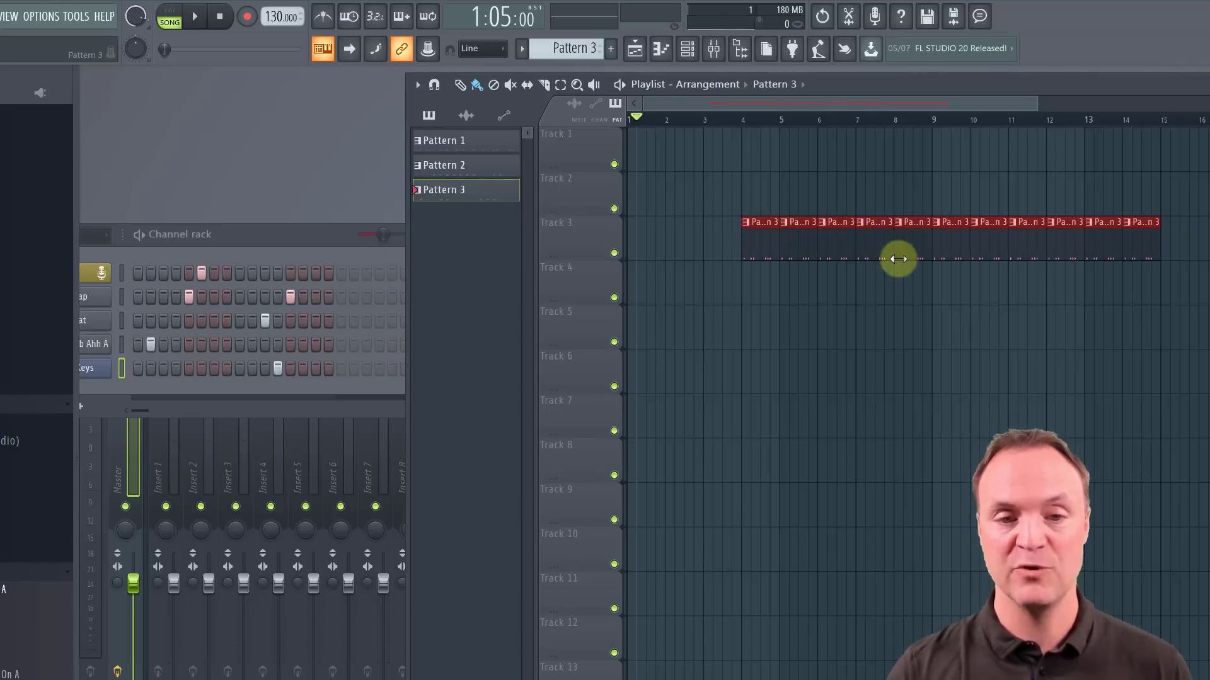
left_click_drag(900, 250, 880, 307)
Add a Pattern 2 clip at bar 5, shift all clips down, then delete them all.
left_click_drag(501, 168, 781, 297)
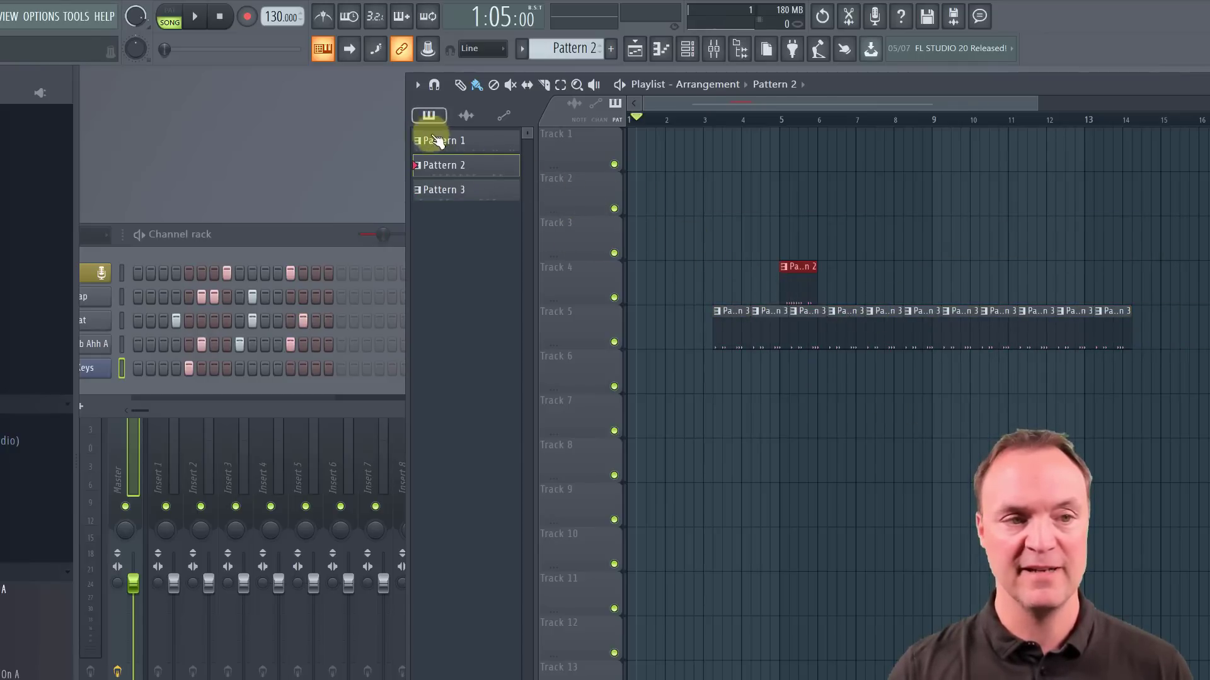
left_click_drag(434, 140, 805, 252)
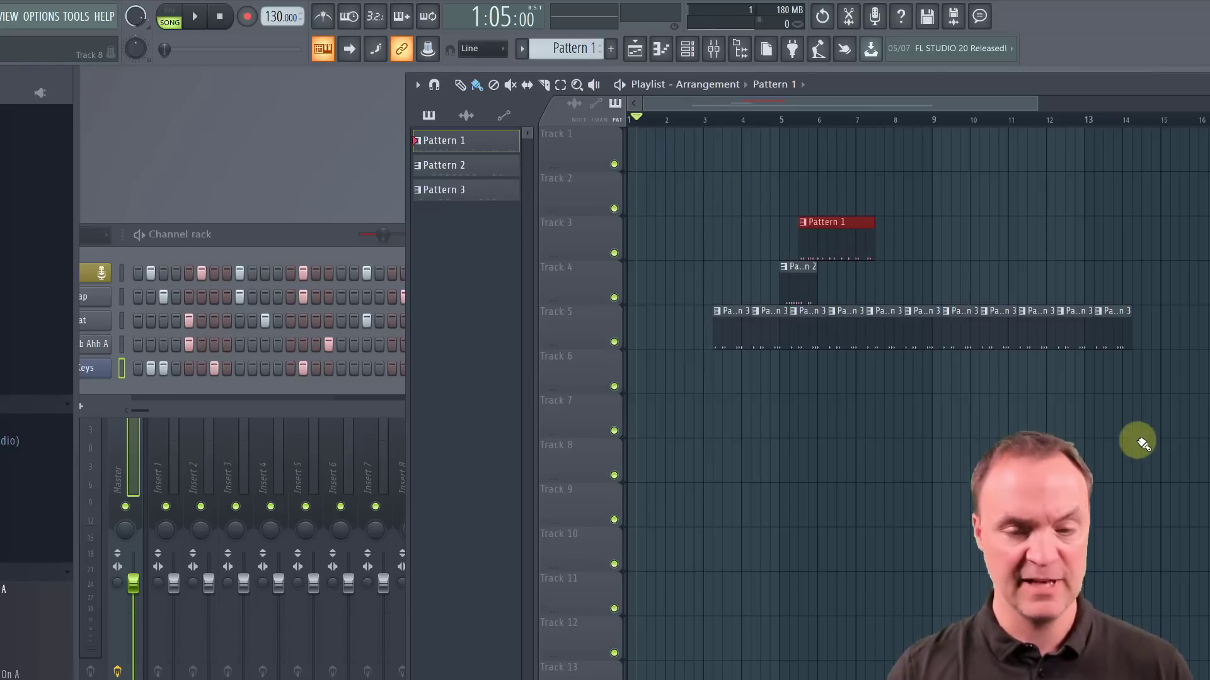
left_click_drag(1201, 482, 725, 179)
left_click_drag(826, 235, 821, 275)
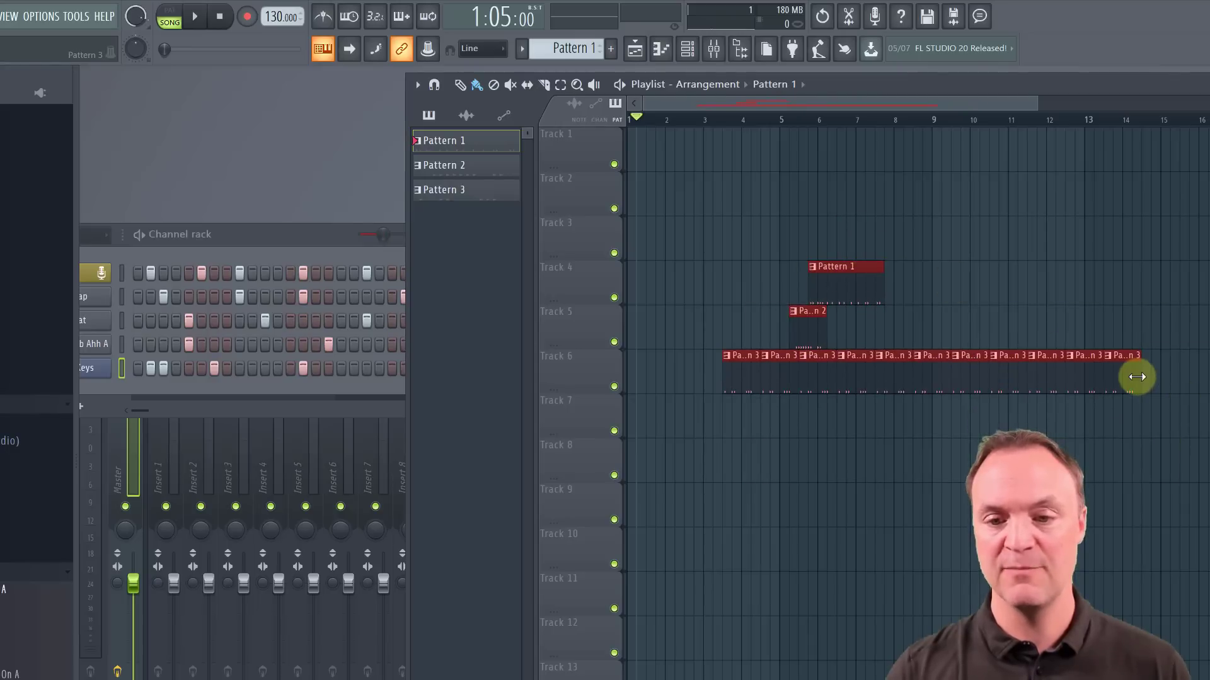
mouse_move(1127, 377)
left_mouse_down()
mouse_move(1094, 372)
mouse_move(1134, 378)
left_mouse_up()
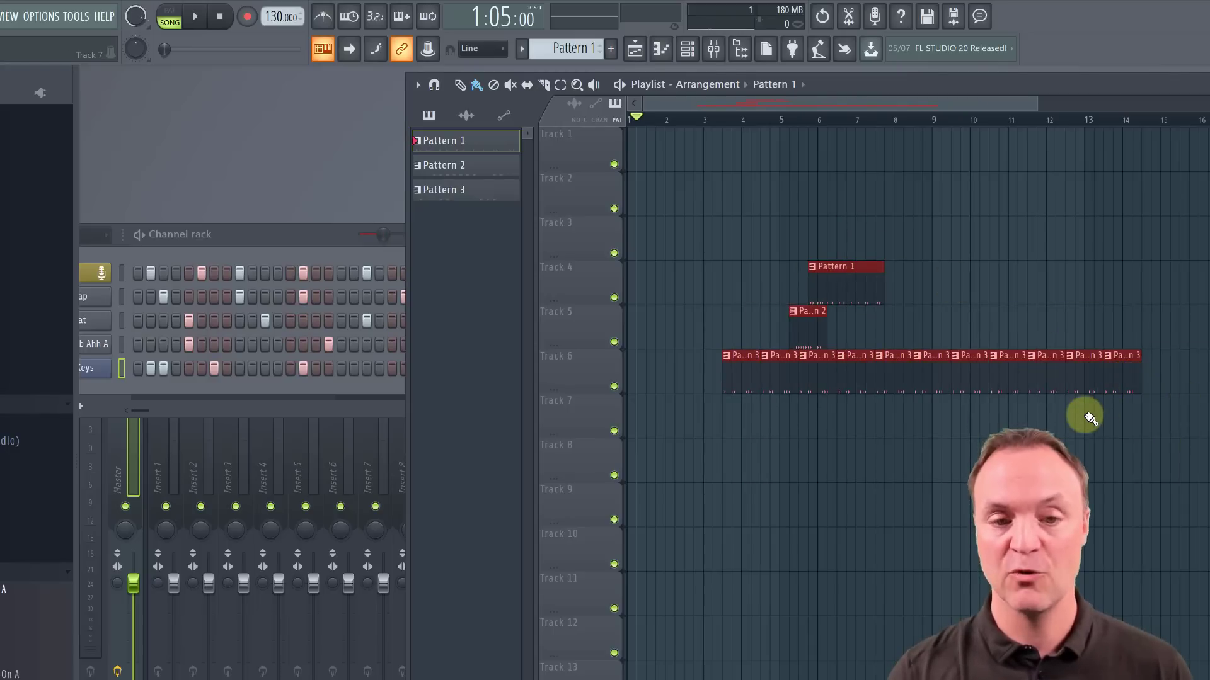
key("Delete")
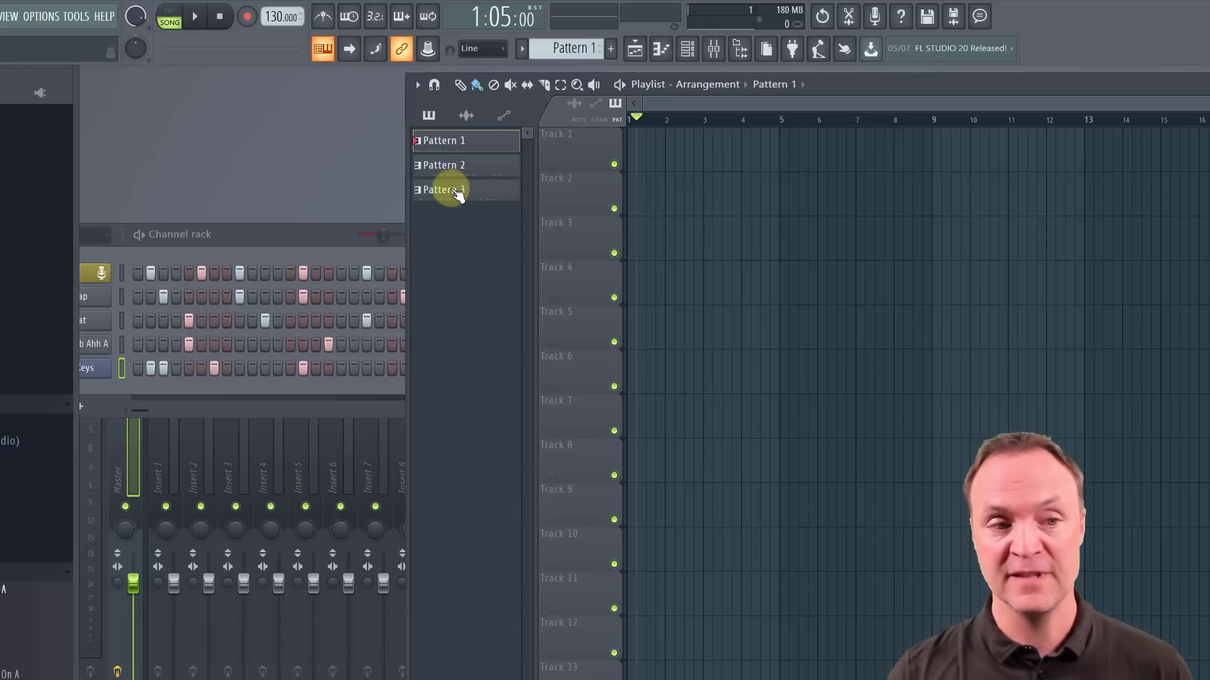
Drag Pattern 1, 2 and 3 clips onto Tracks 3, 4 and 5, staggered from bar 3.
left_click(806, 87)
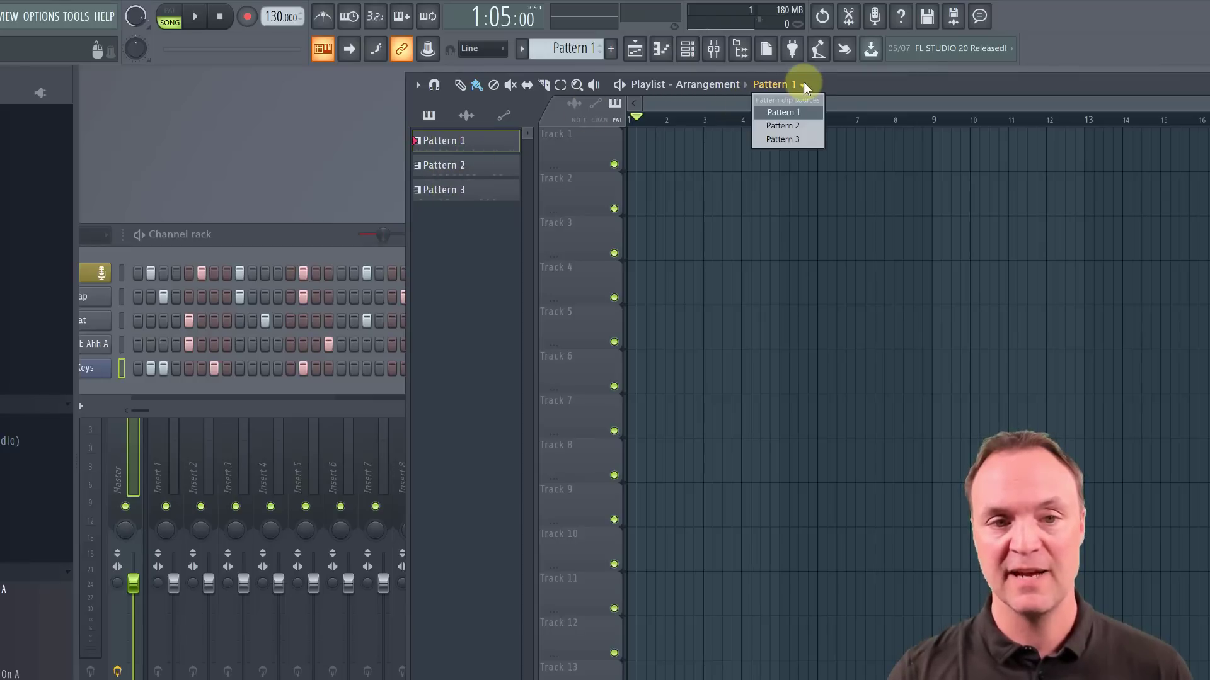
left_click(800, 127)
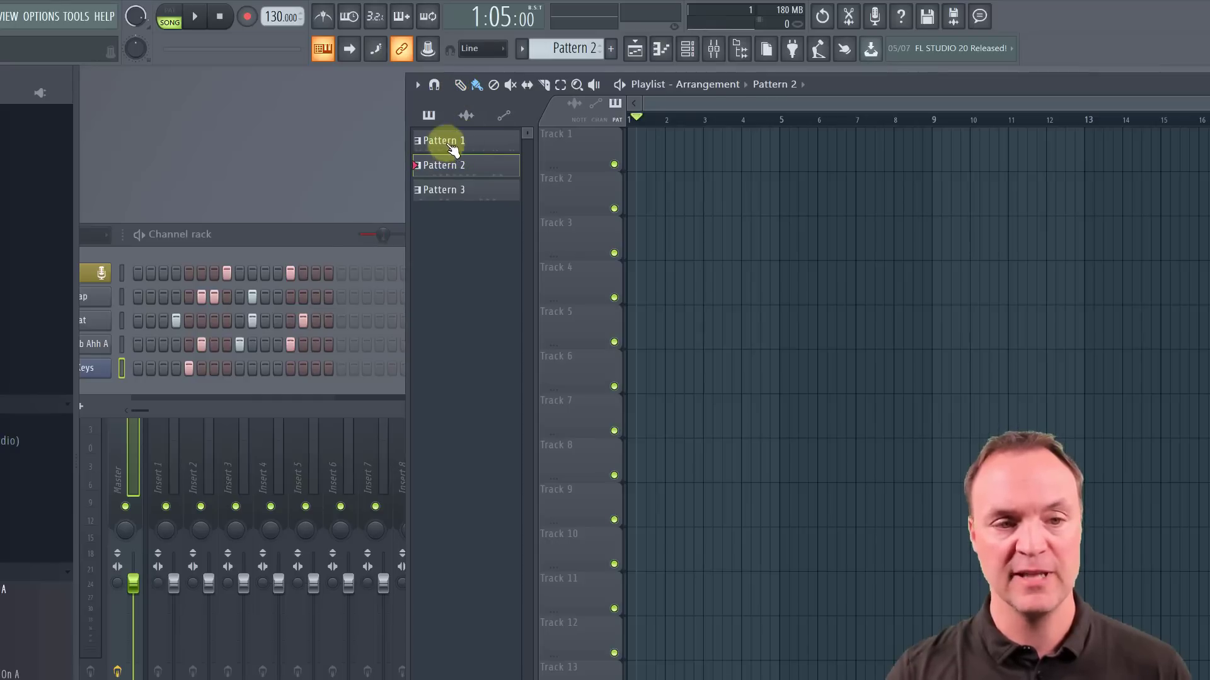
left_click_drag(449, 140, 719, 256)
left_click_drag(445, 166, 777, 271)
left_click_drag(427, 189, 803, 338)
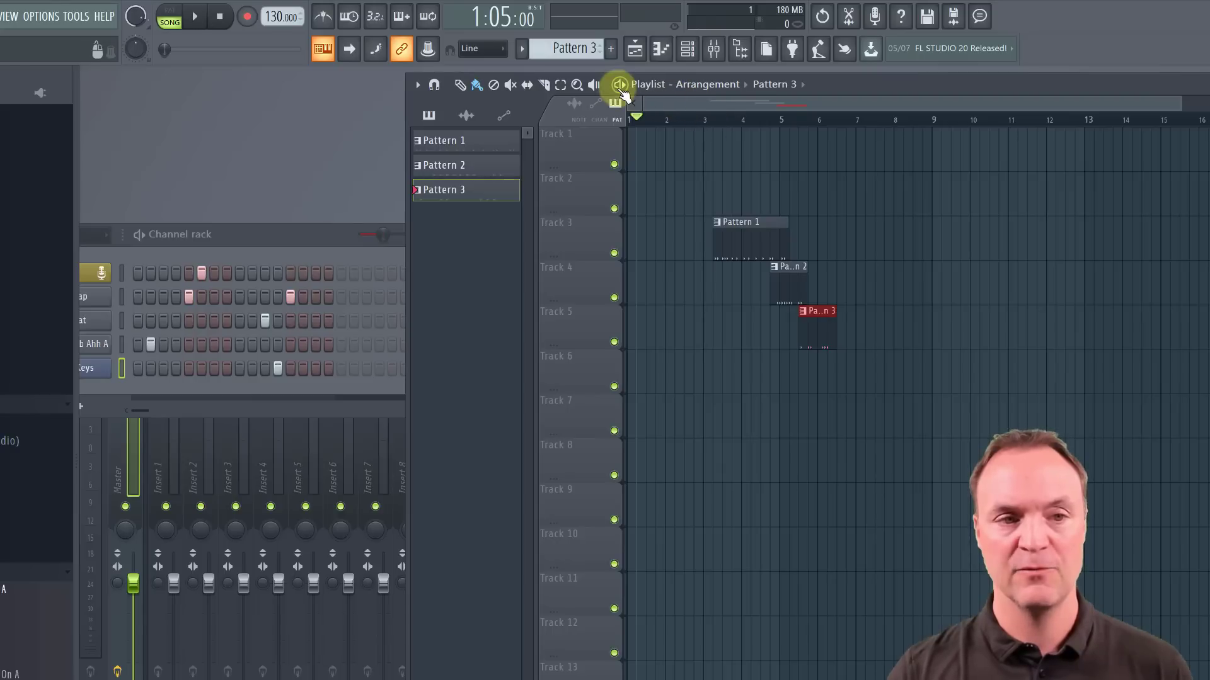
Play the whole arrangement, then loop-play a bars 3–4 ruler selection.
key("space")
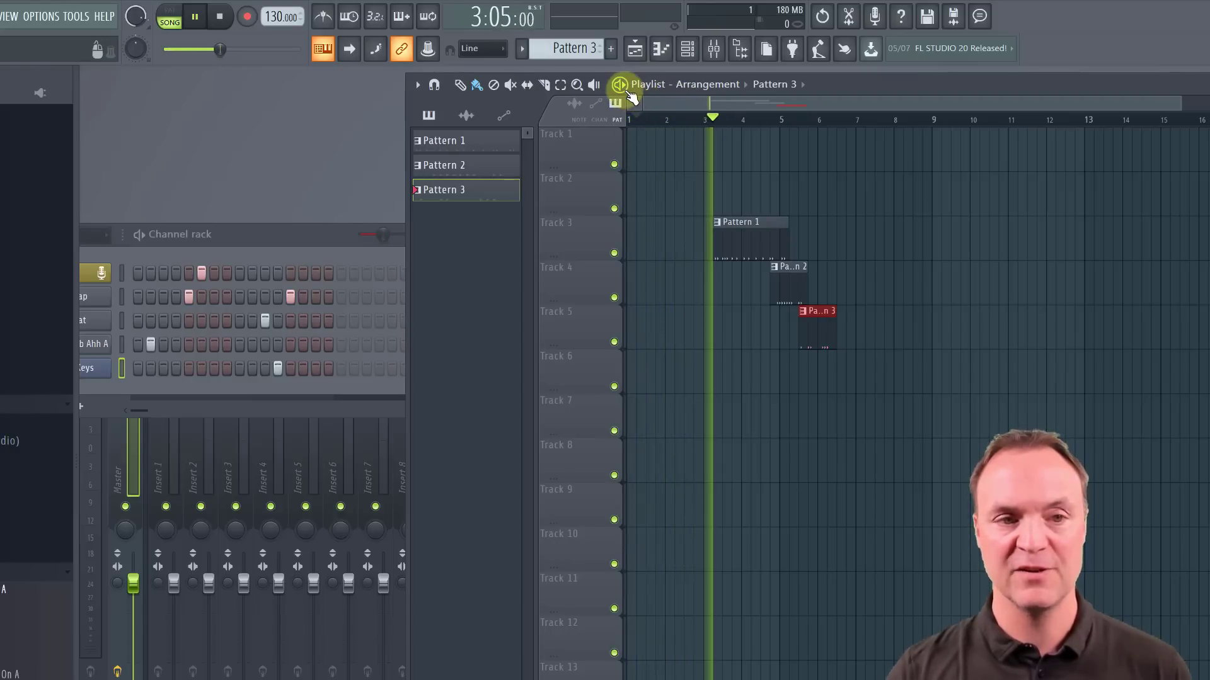
key("space")
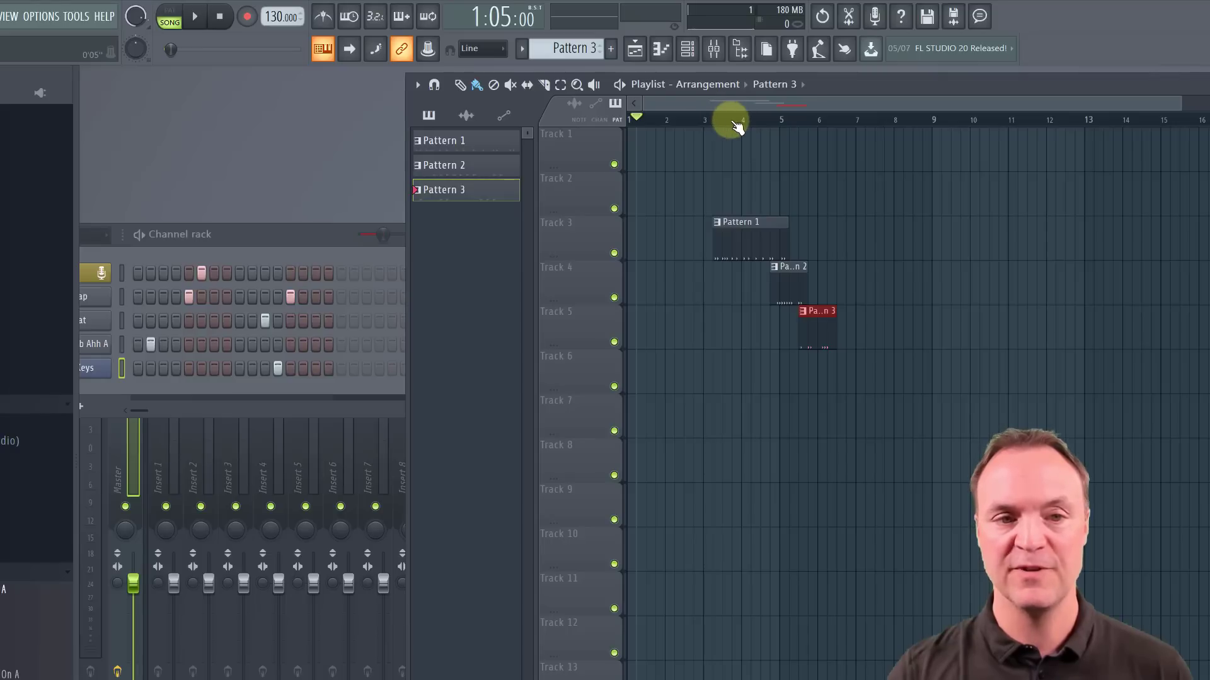
left_click_drag(716, 118, 758, 123)
key("space")
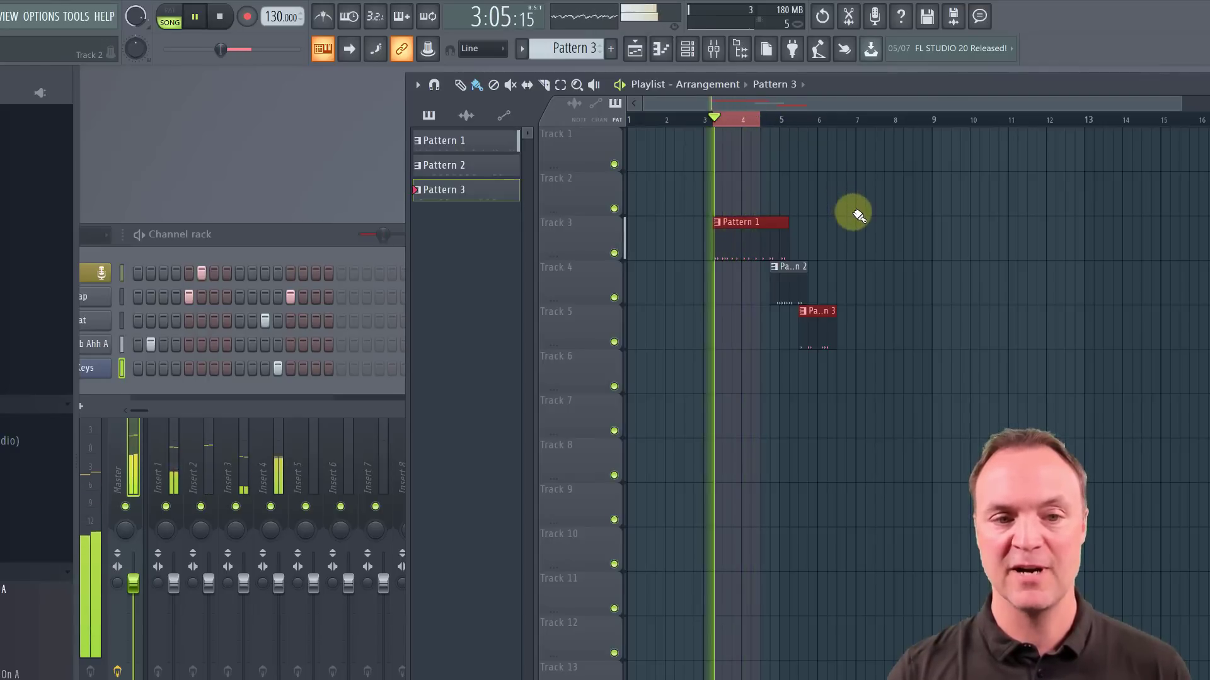
key("space")
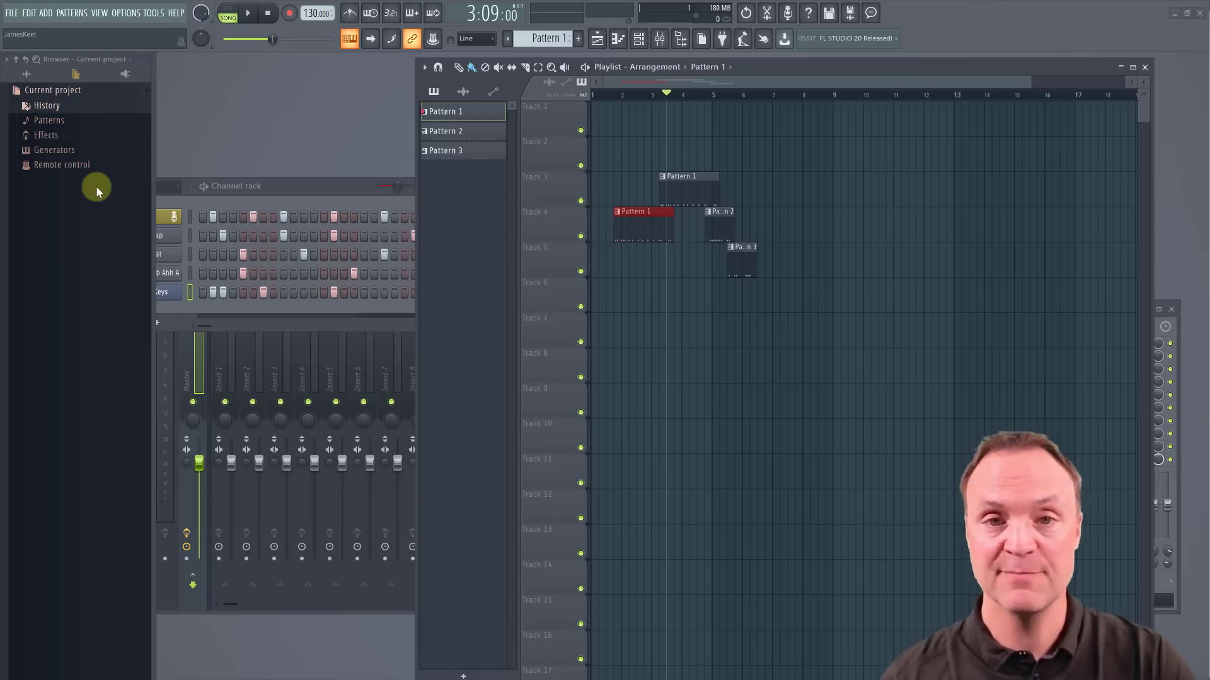
Show the Current project History in the Browser and scroll through its undo entries.
left_click(46, 105)
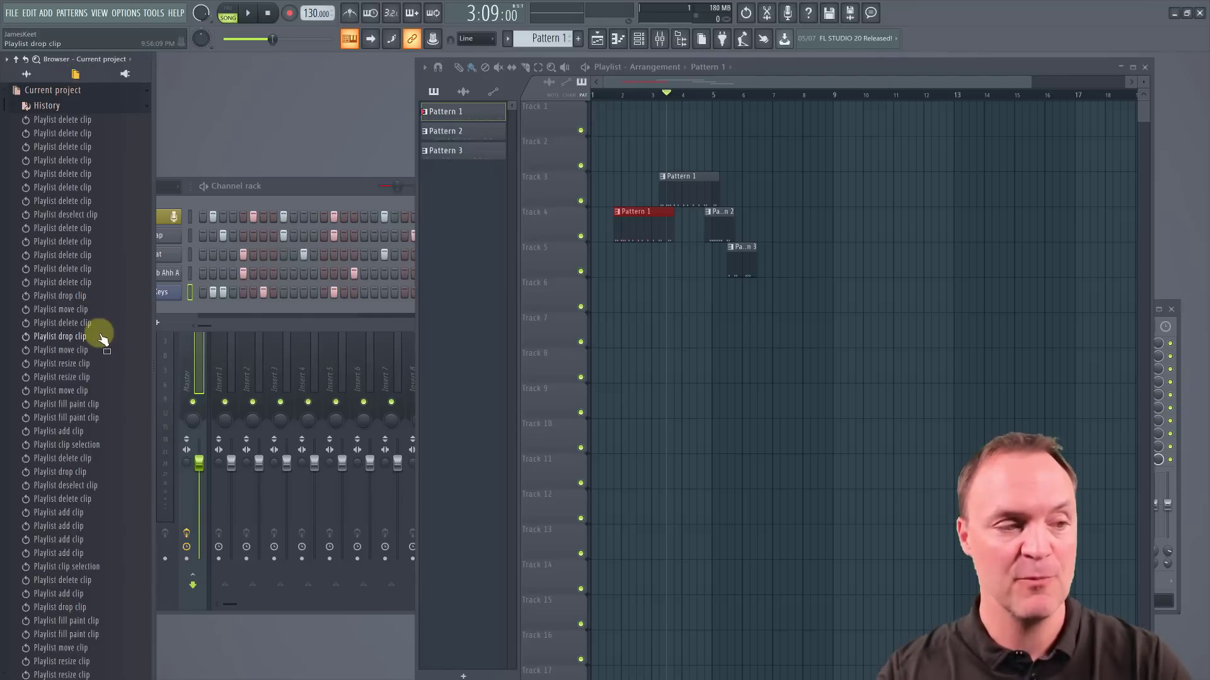
scroll(91, 371, "down", 10)
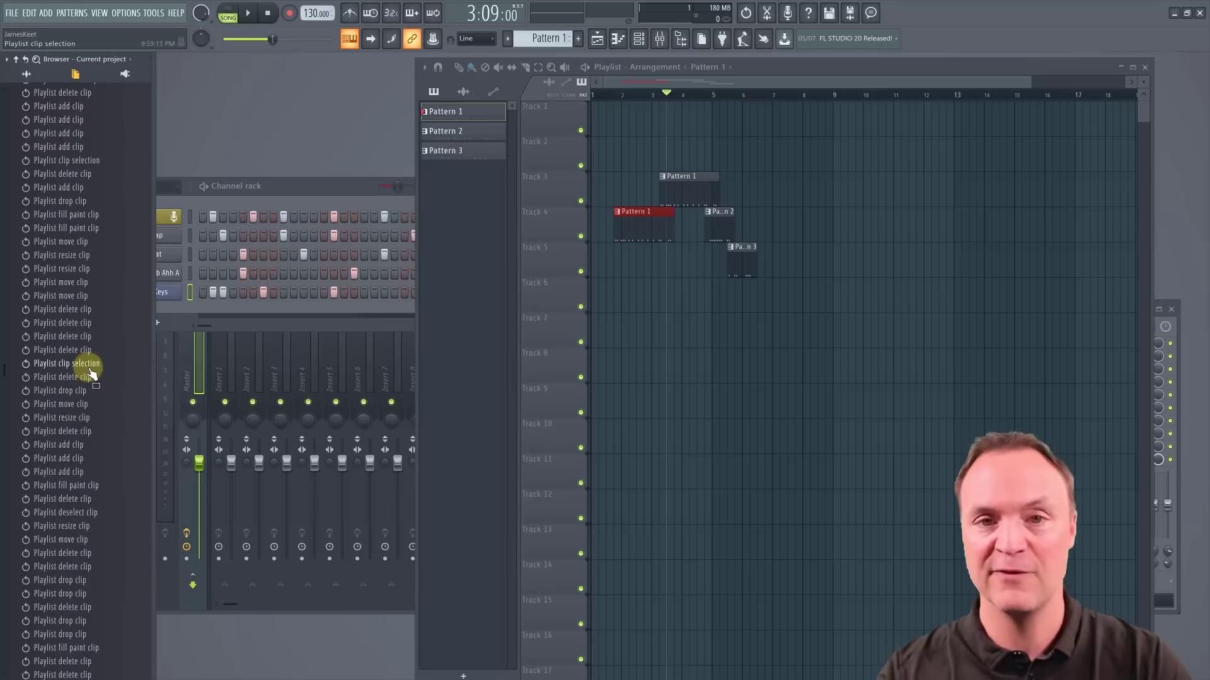
scroll(91, 375, "down", 5)
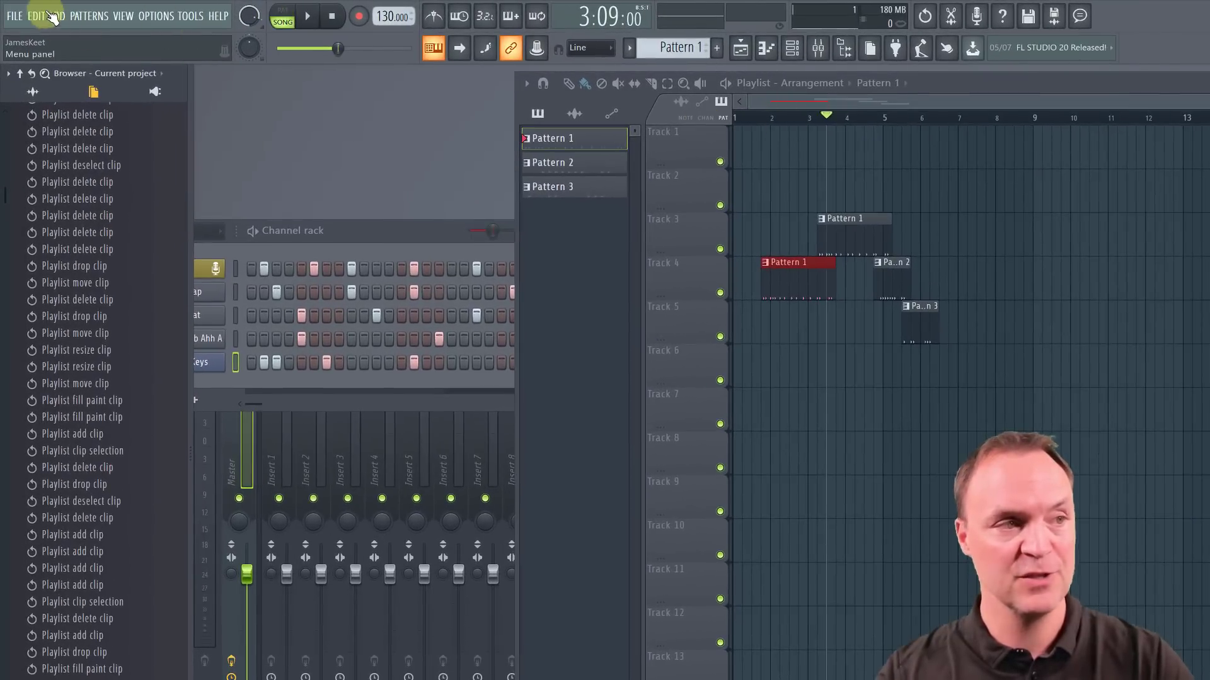
Start an MP3 export of the song named example.
left_click(14, 17)
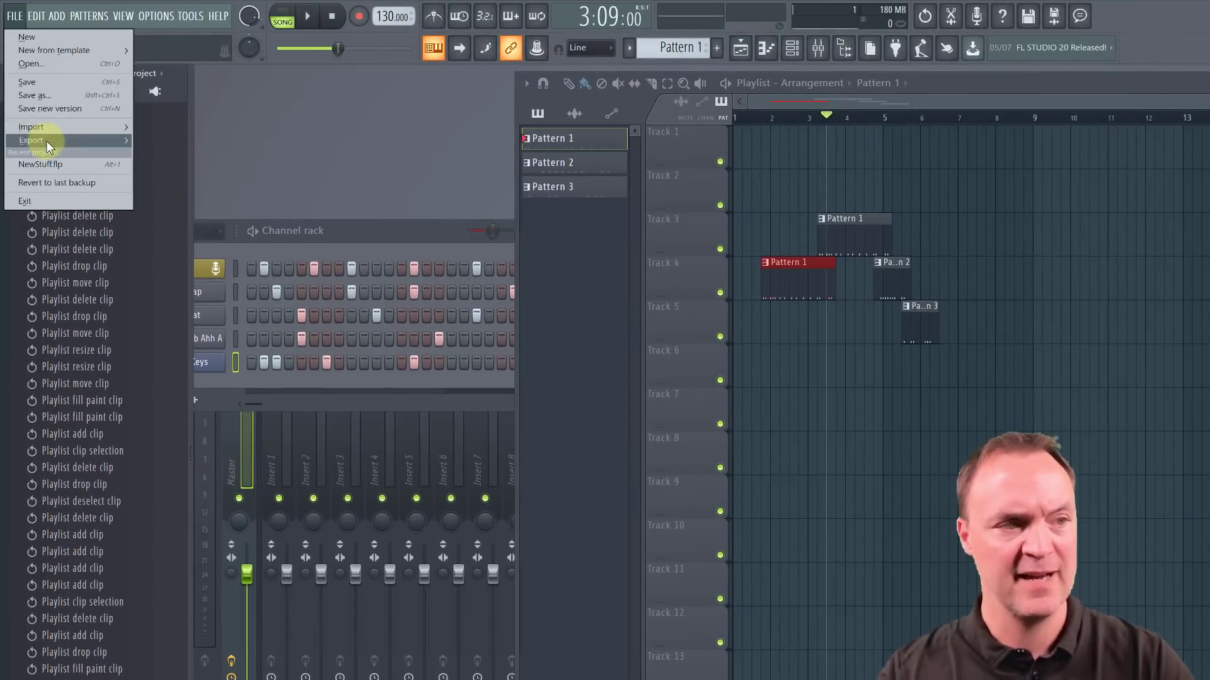
mouse_move(37, 140)
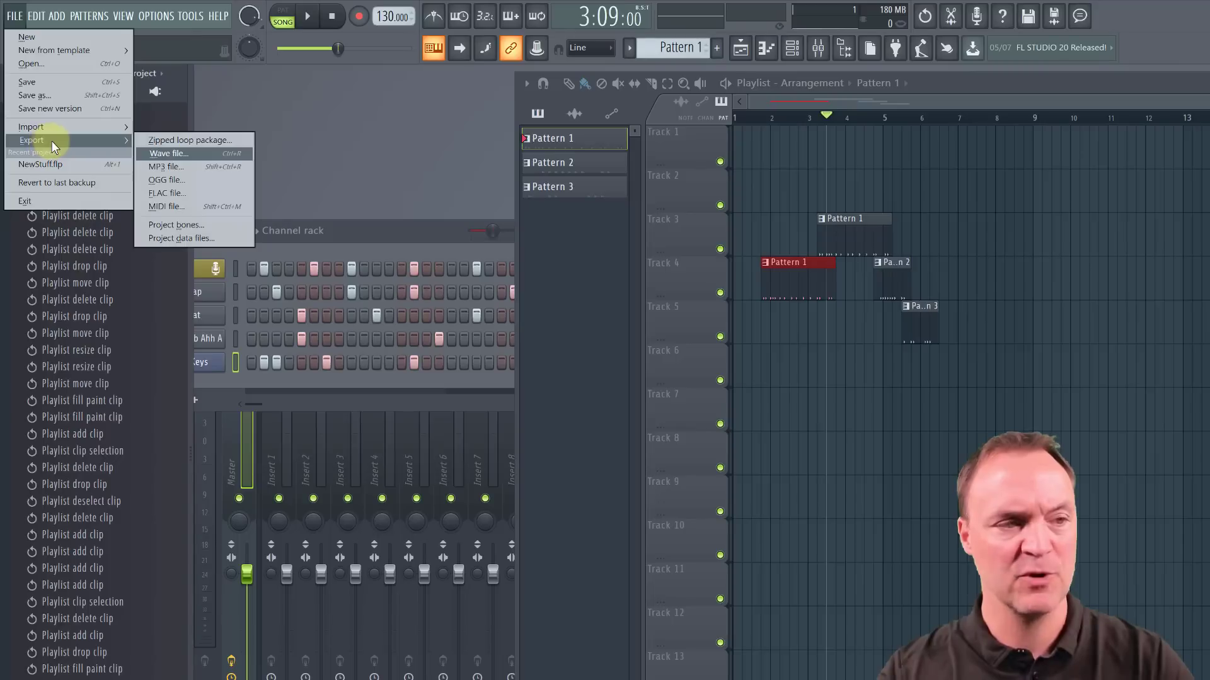
left_click(183, 167)
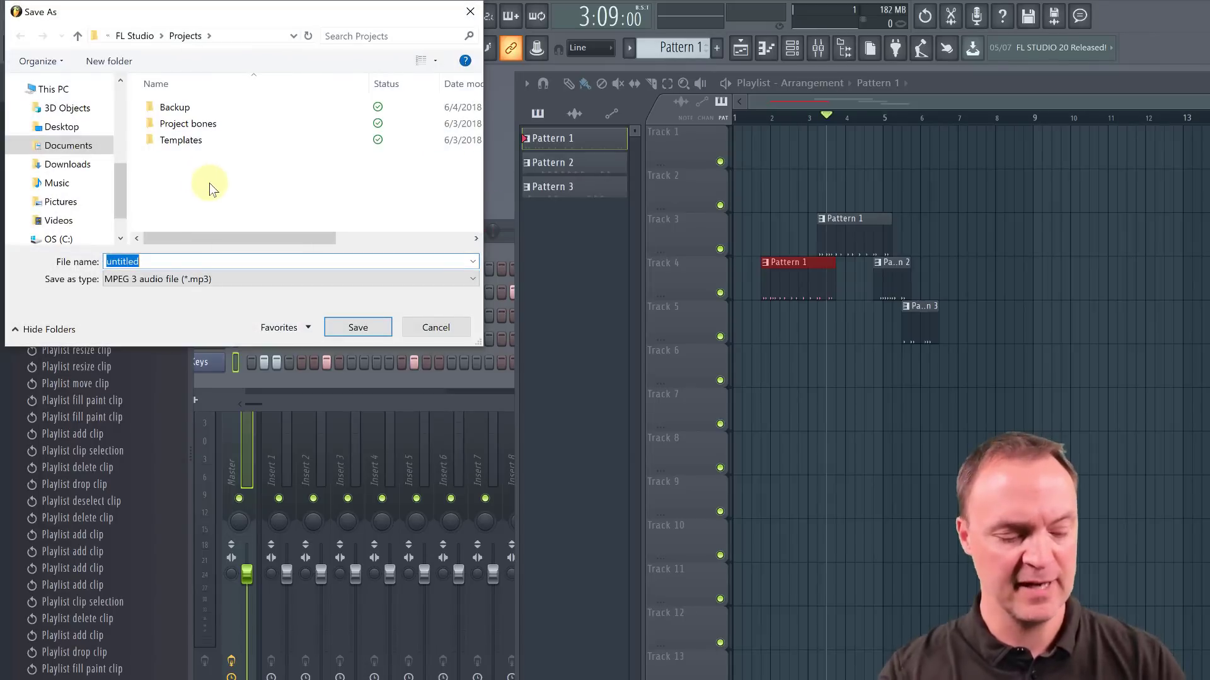
type("example")
key("Return")
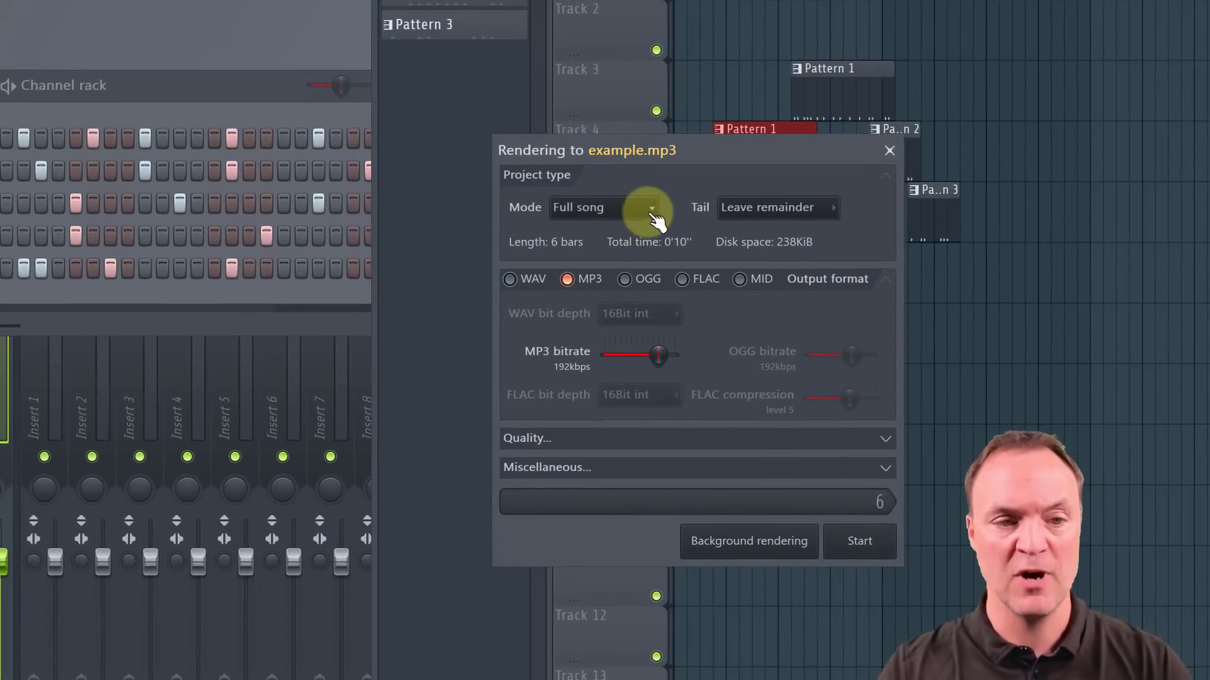
Render the full song as both MP3 and WAV.
left_click(649, 212)
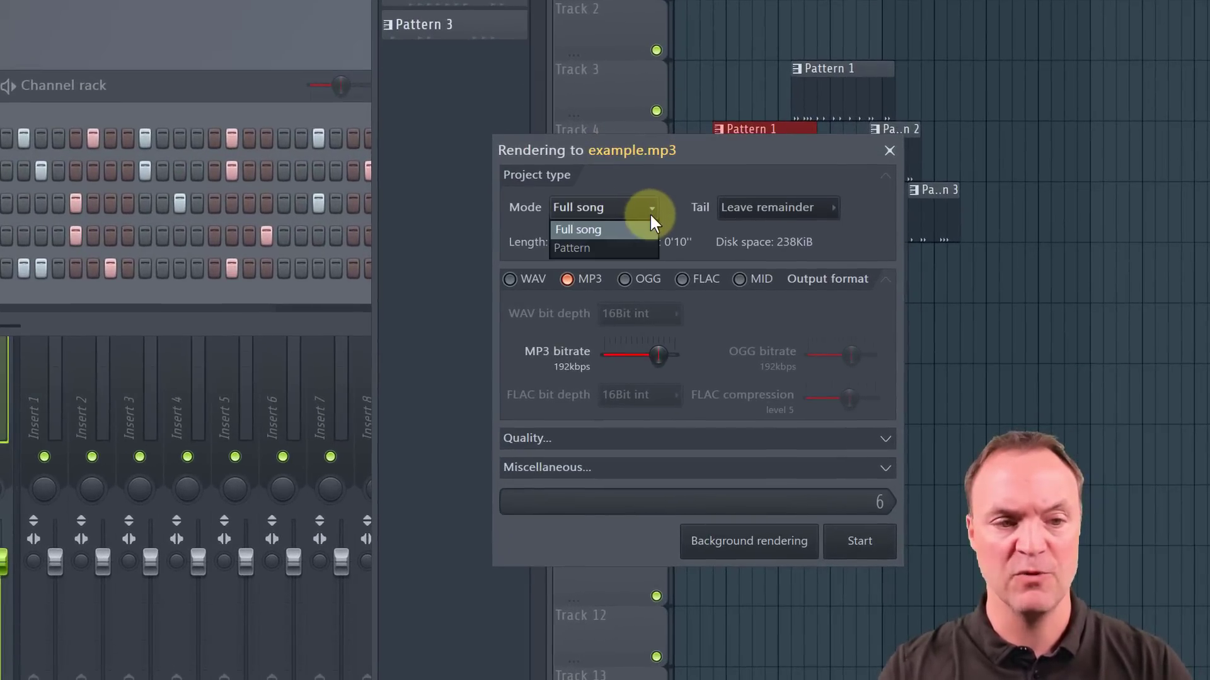
left_click(686, 177)
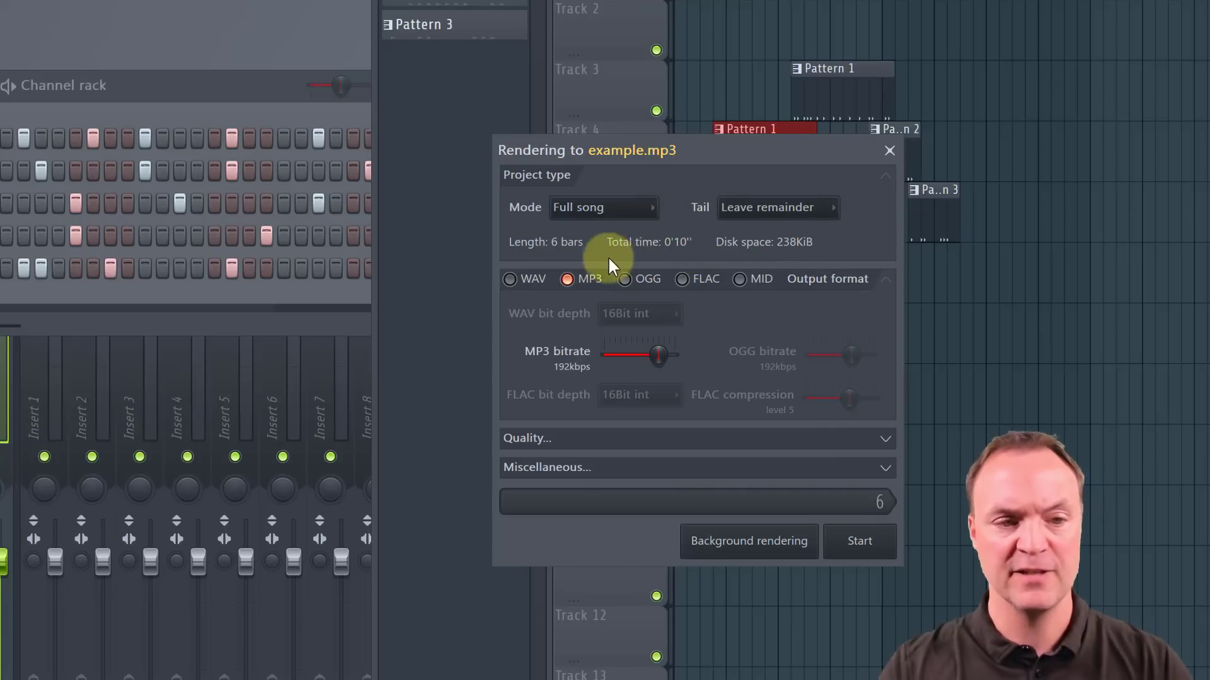
left_click(509, 279)
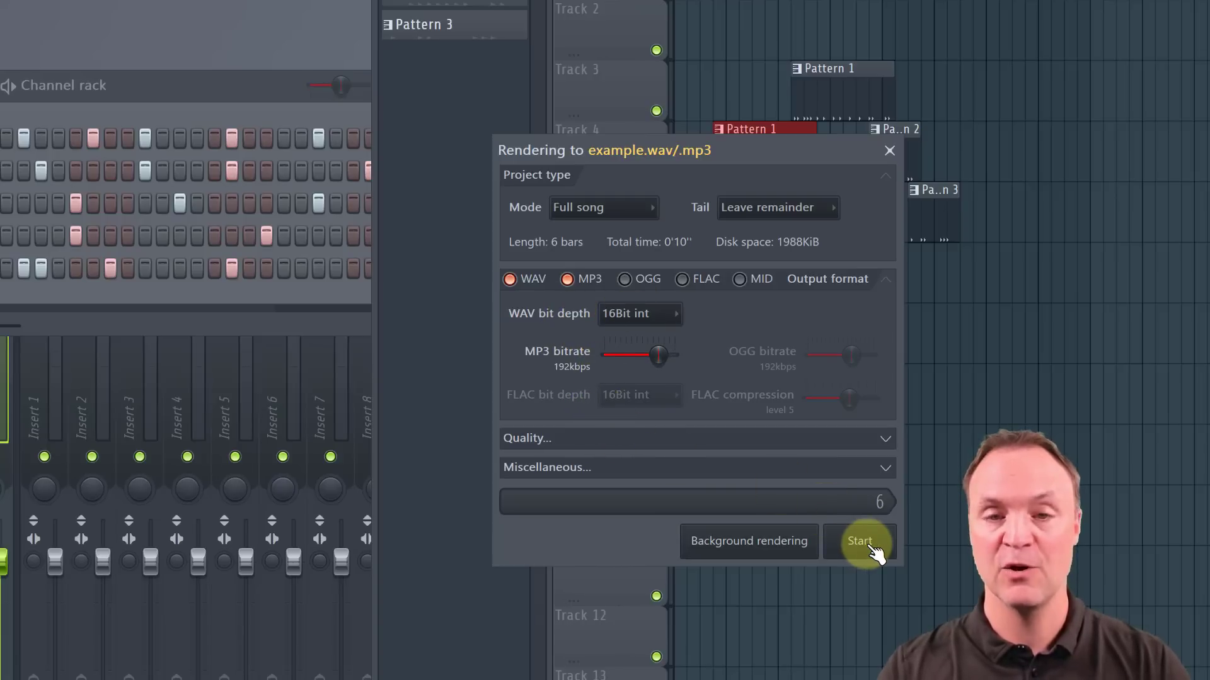
left_click(863, 543)
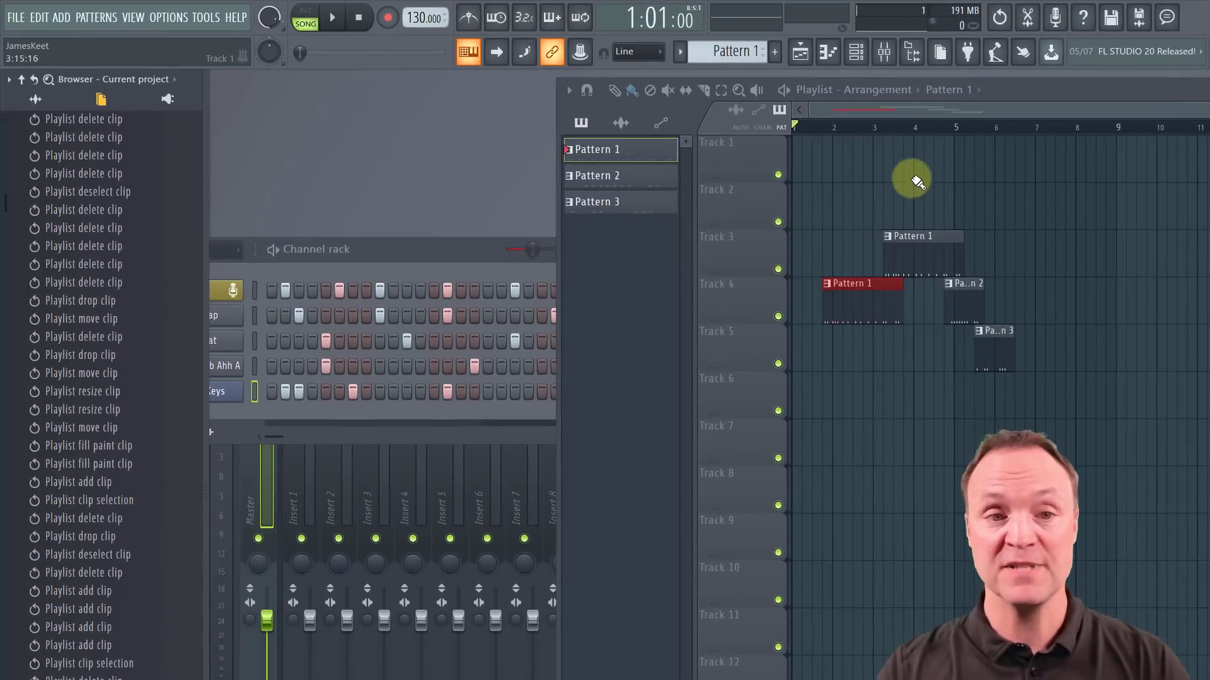
Select bars 3–4 and prepare an MP3 export named teset in Song selection mode.
left_click_drag(866, 130, 930, 134)
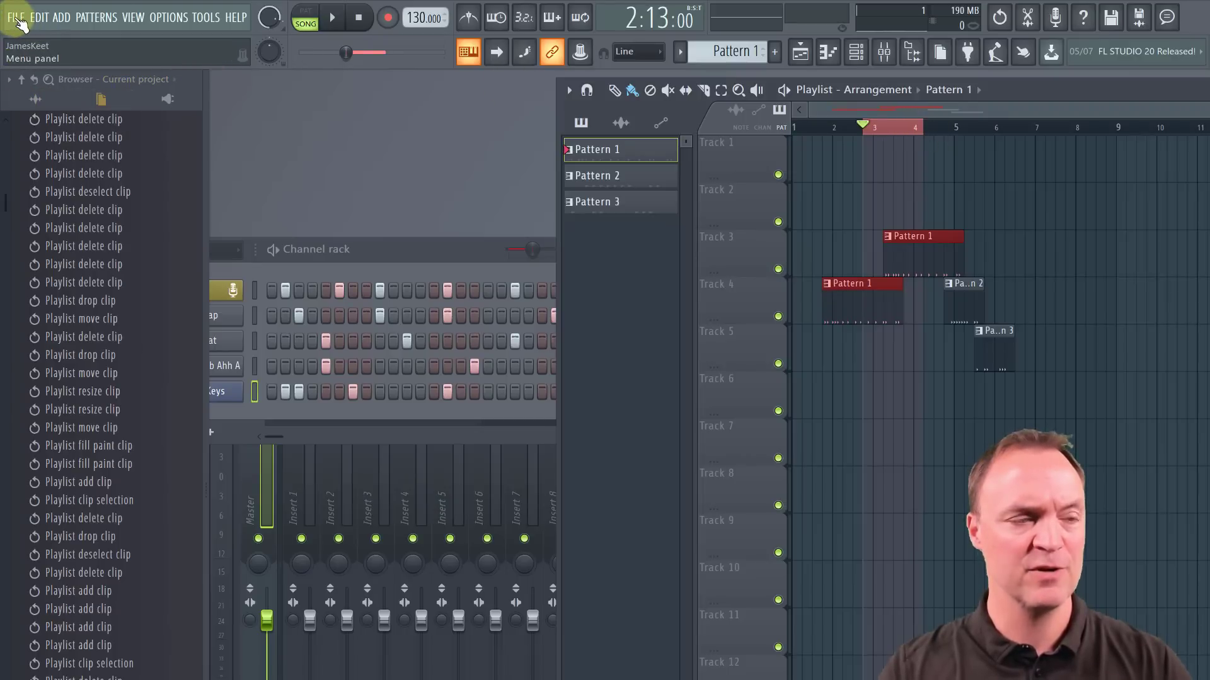
left_click(16, 17)
mouse_move(40, 152)
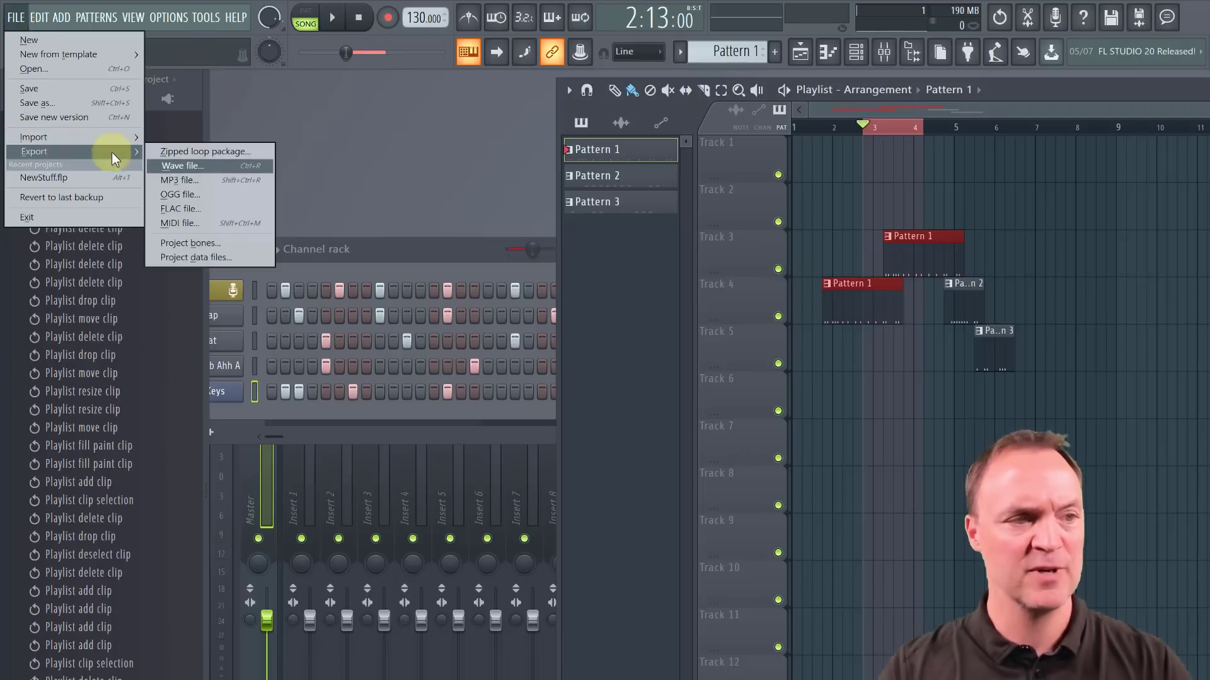
left_click(173, 181)
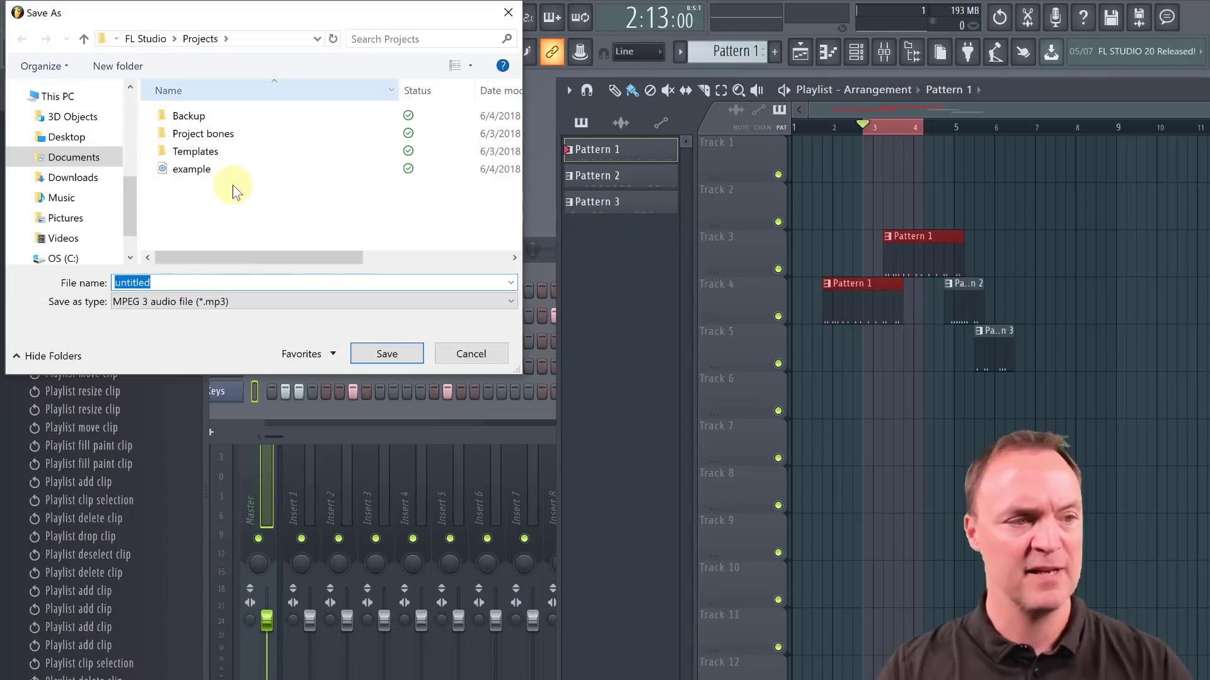
type("teset")
left_click(387, 354)
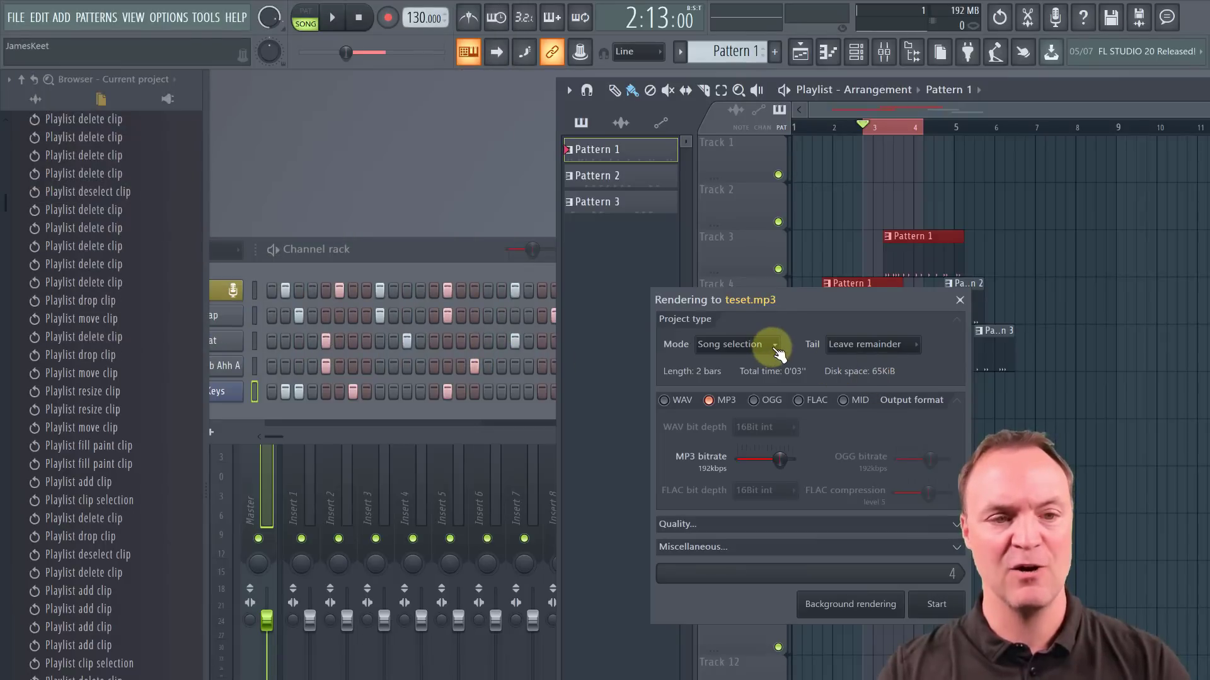
left_click(774, 348)
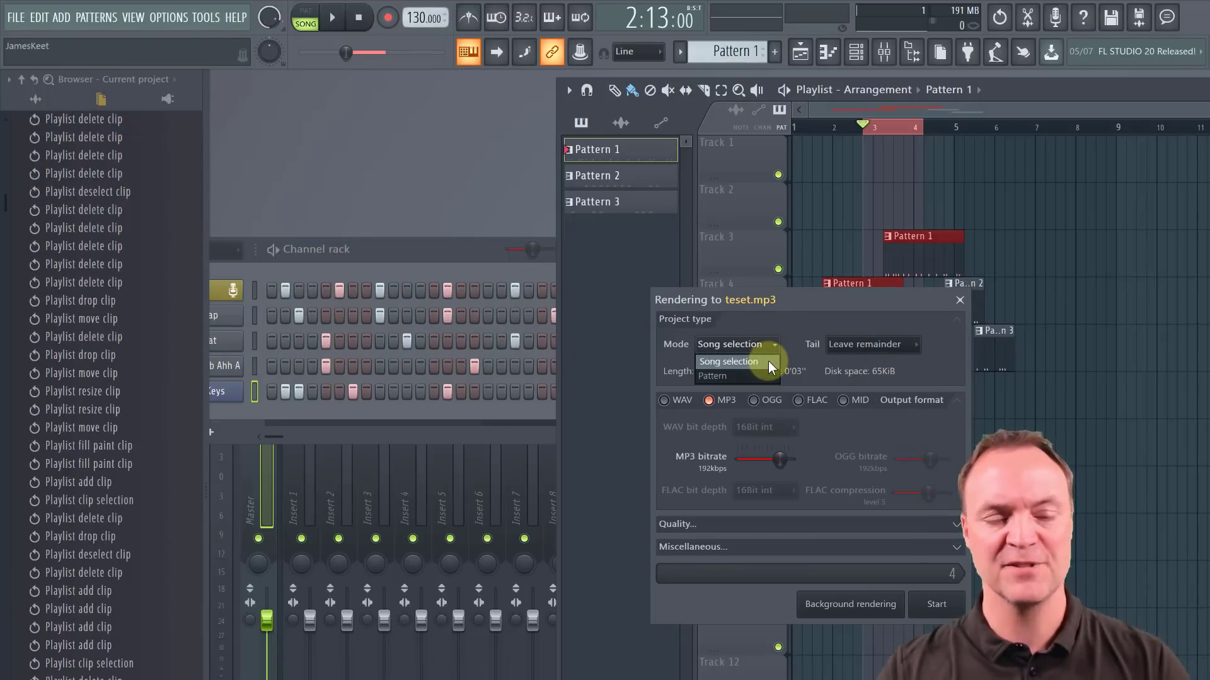
left_click(772, 363)
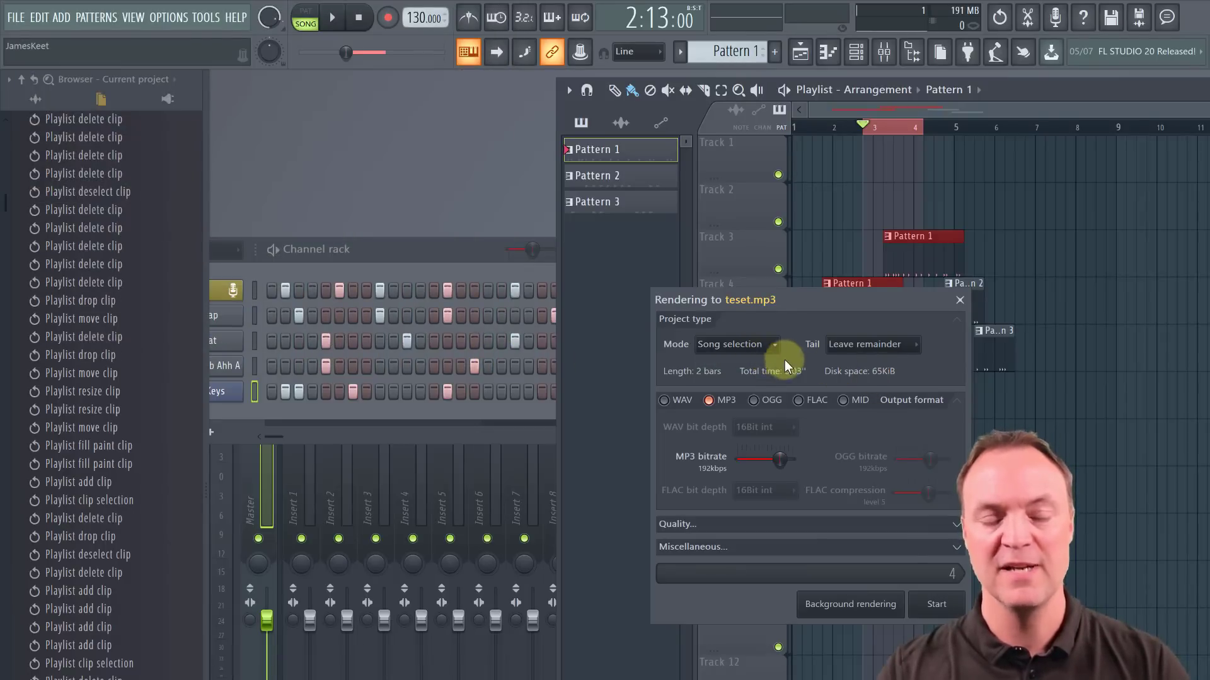